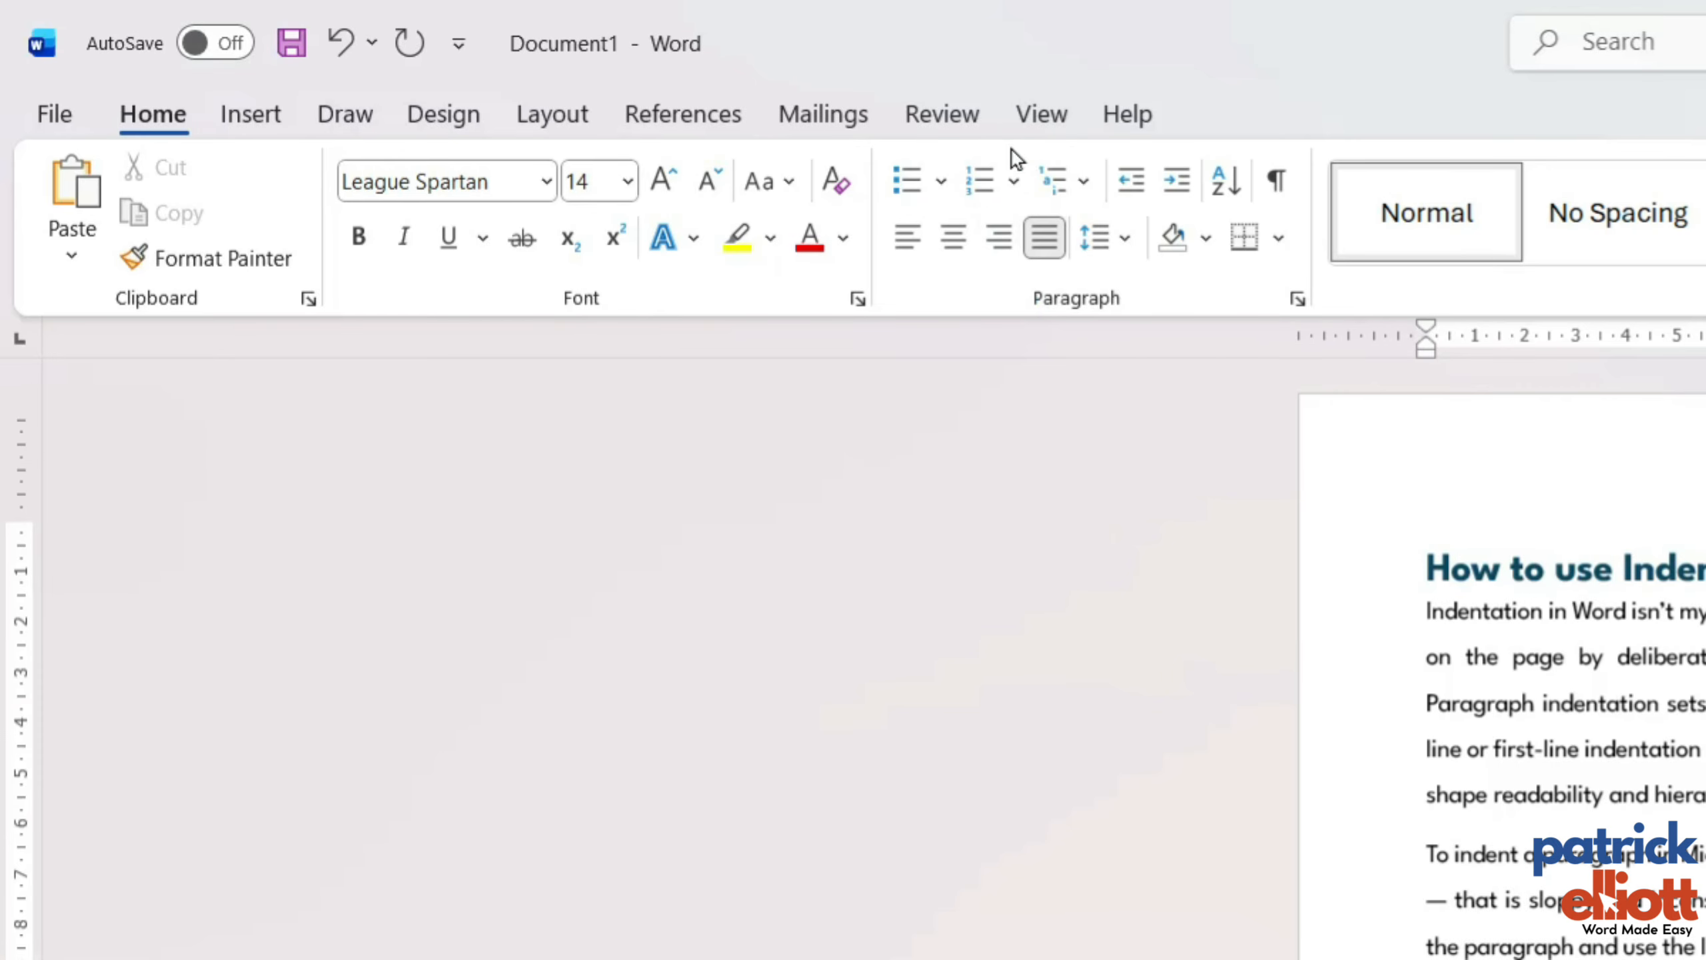
# Shift the left indent of the four body paragraphs to about 2 cm on the ruler, and return it to the margin.
pyautogui.click(503, 57)
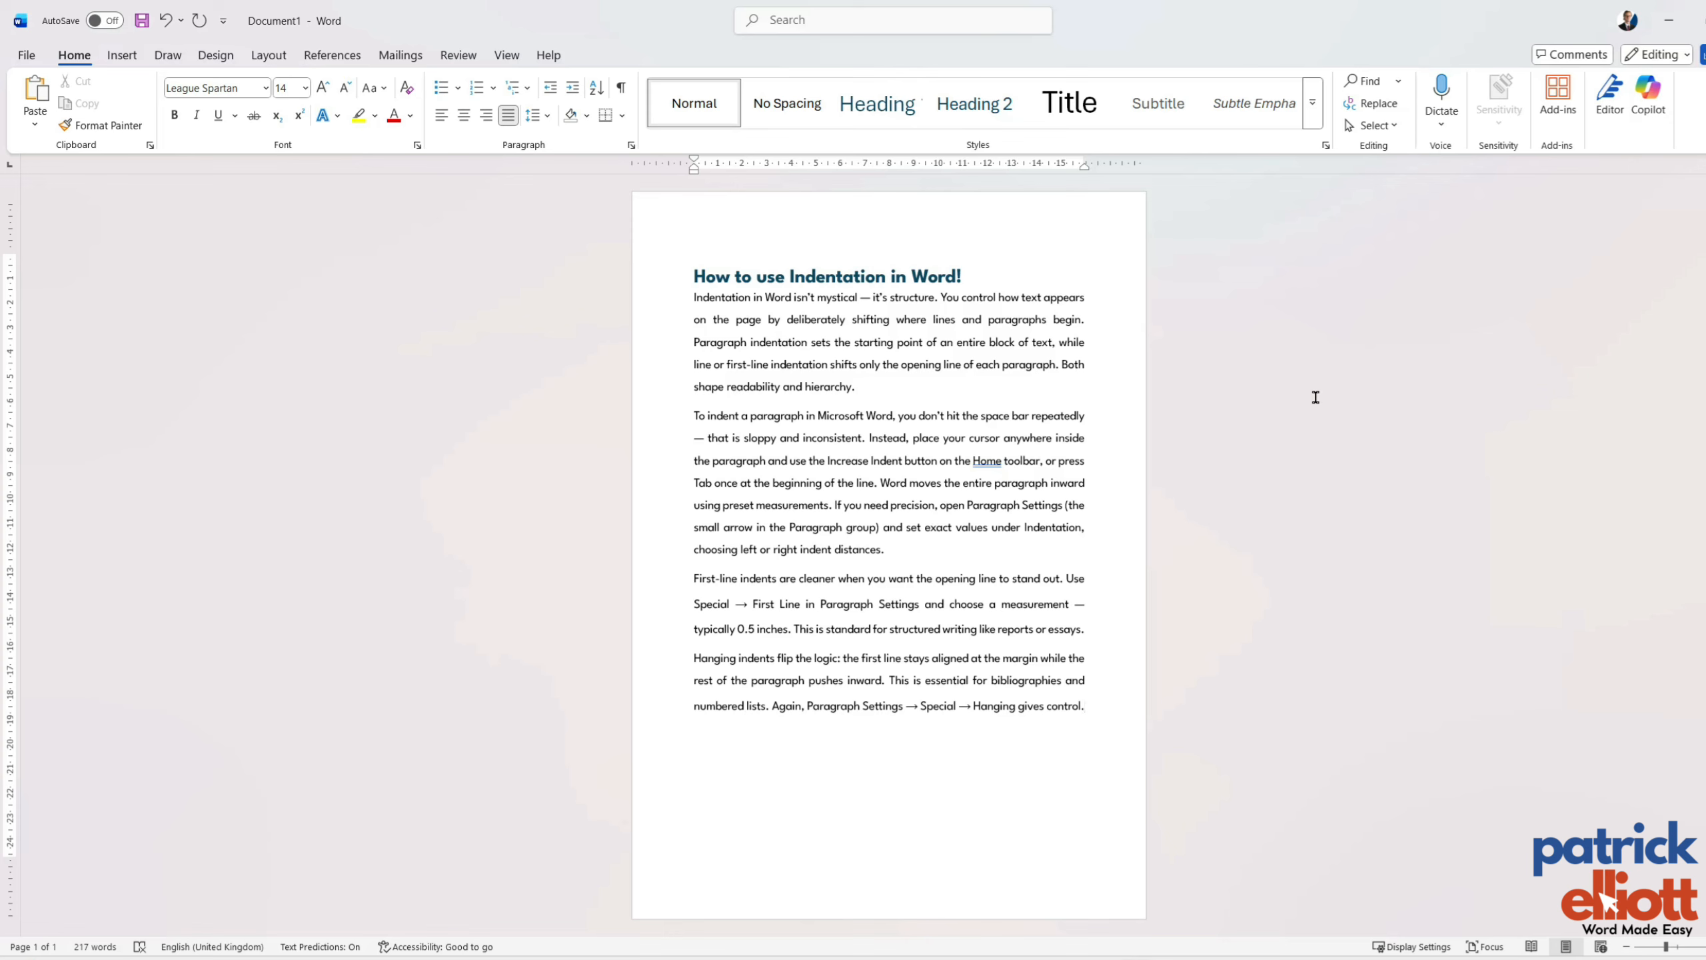
pyautogui.click(1104, 711)
pyautogui.moveTo(1105, 711); pyautogui.dragTo(676, 301)
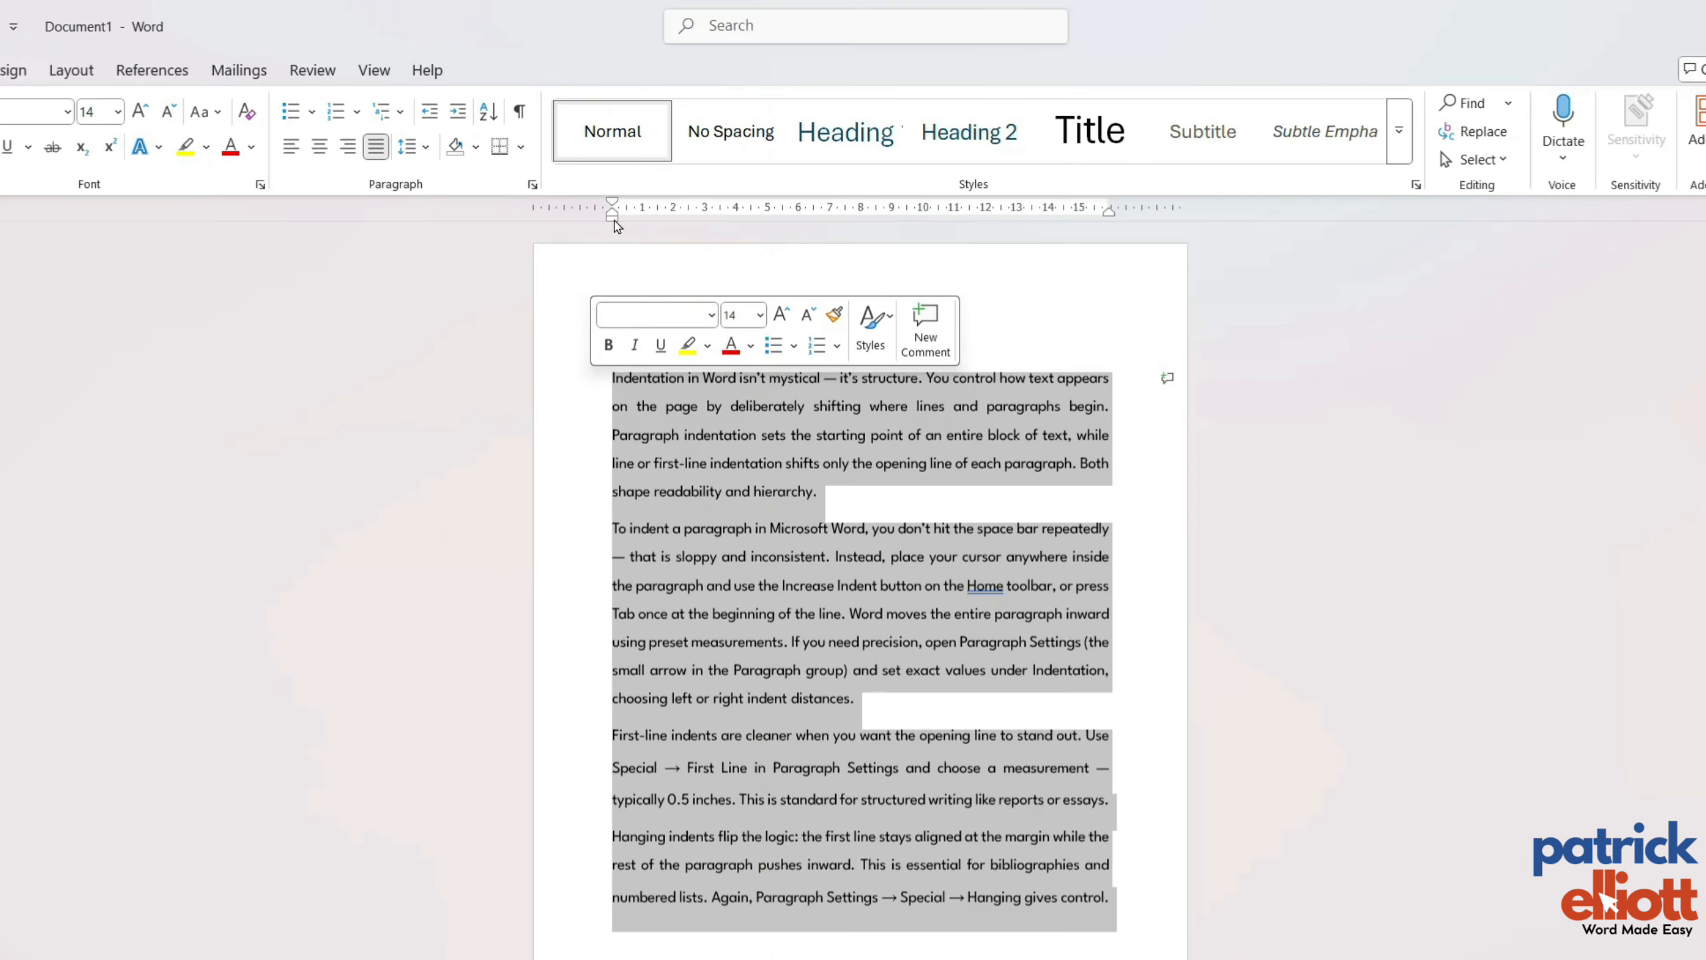
pyautogui.moveTo(613, 221); pyautogui.dragTo(613, 221)
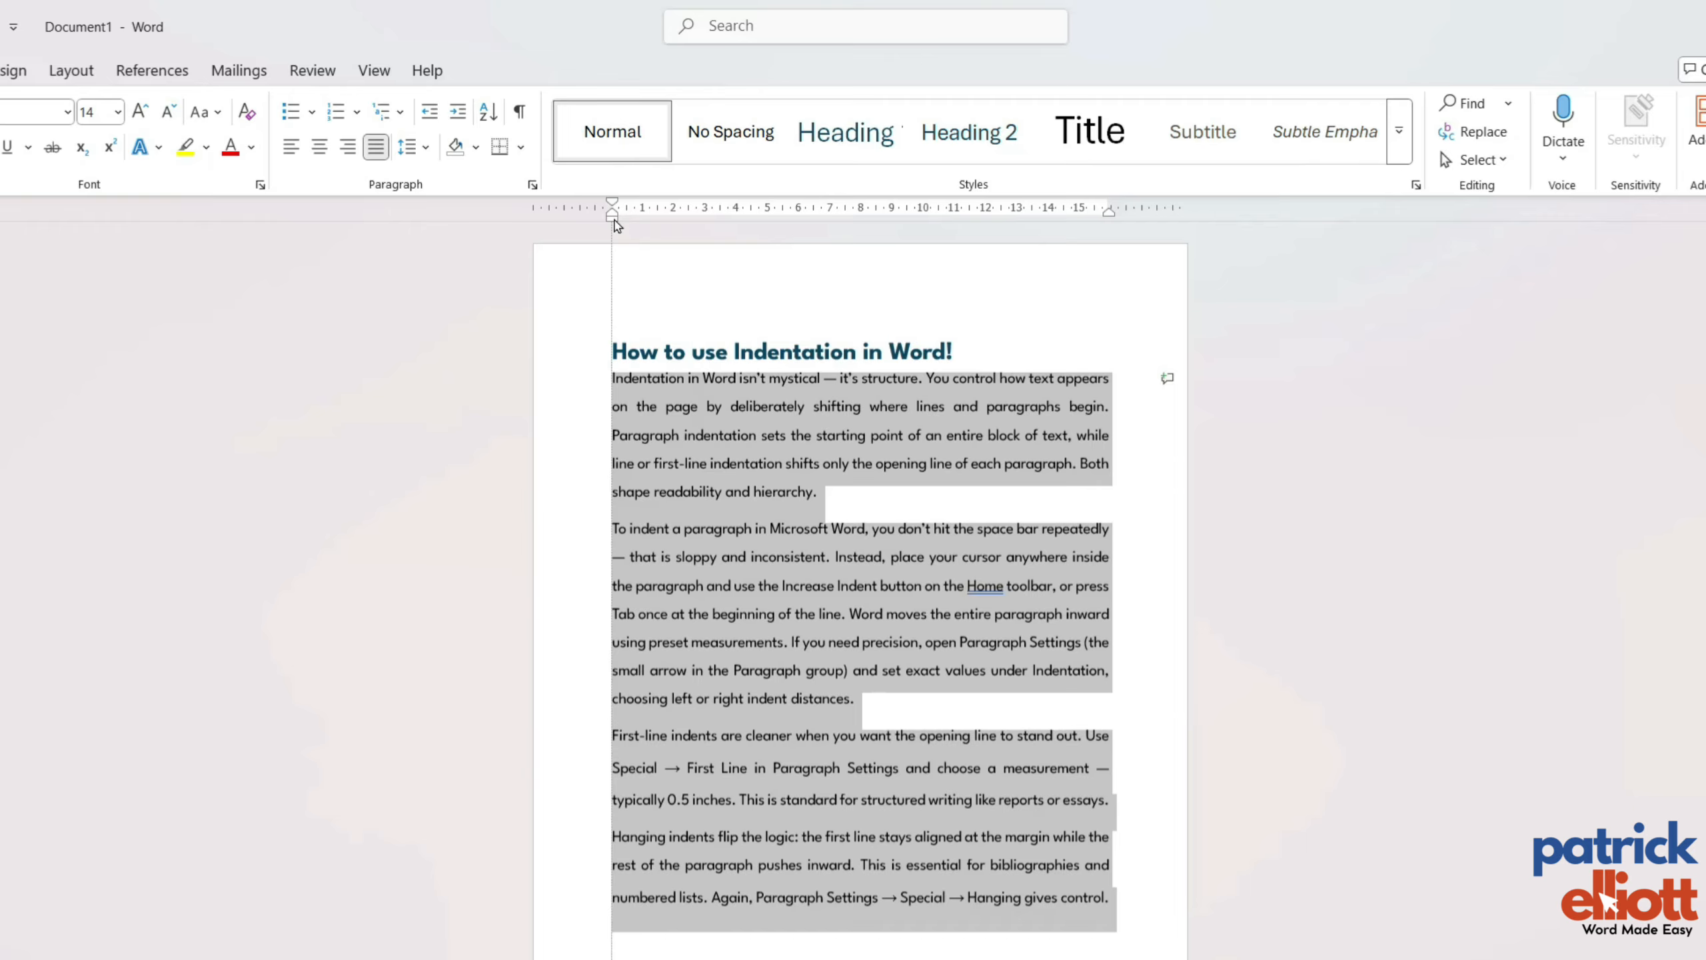
pyautogui.moveTo(616, 225); pyautogui.dragTo(677, 230)
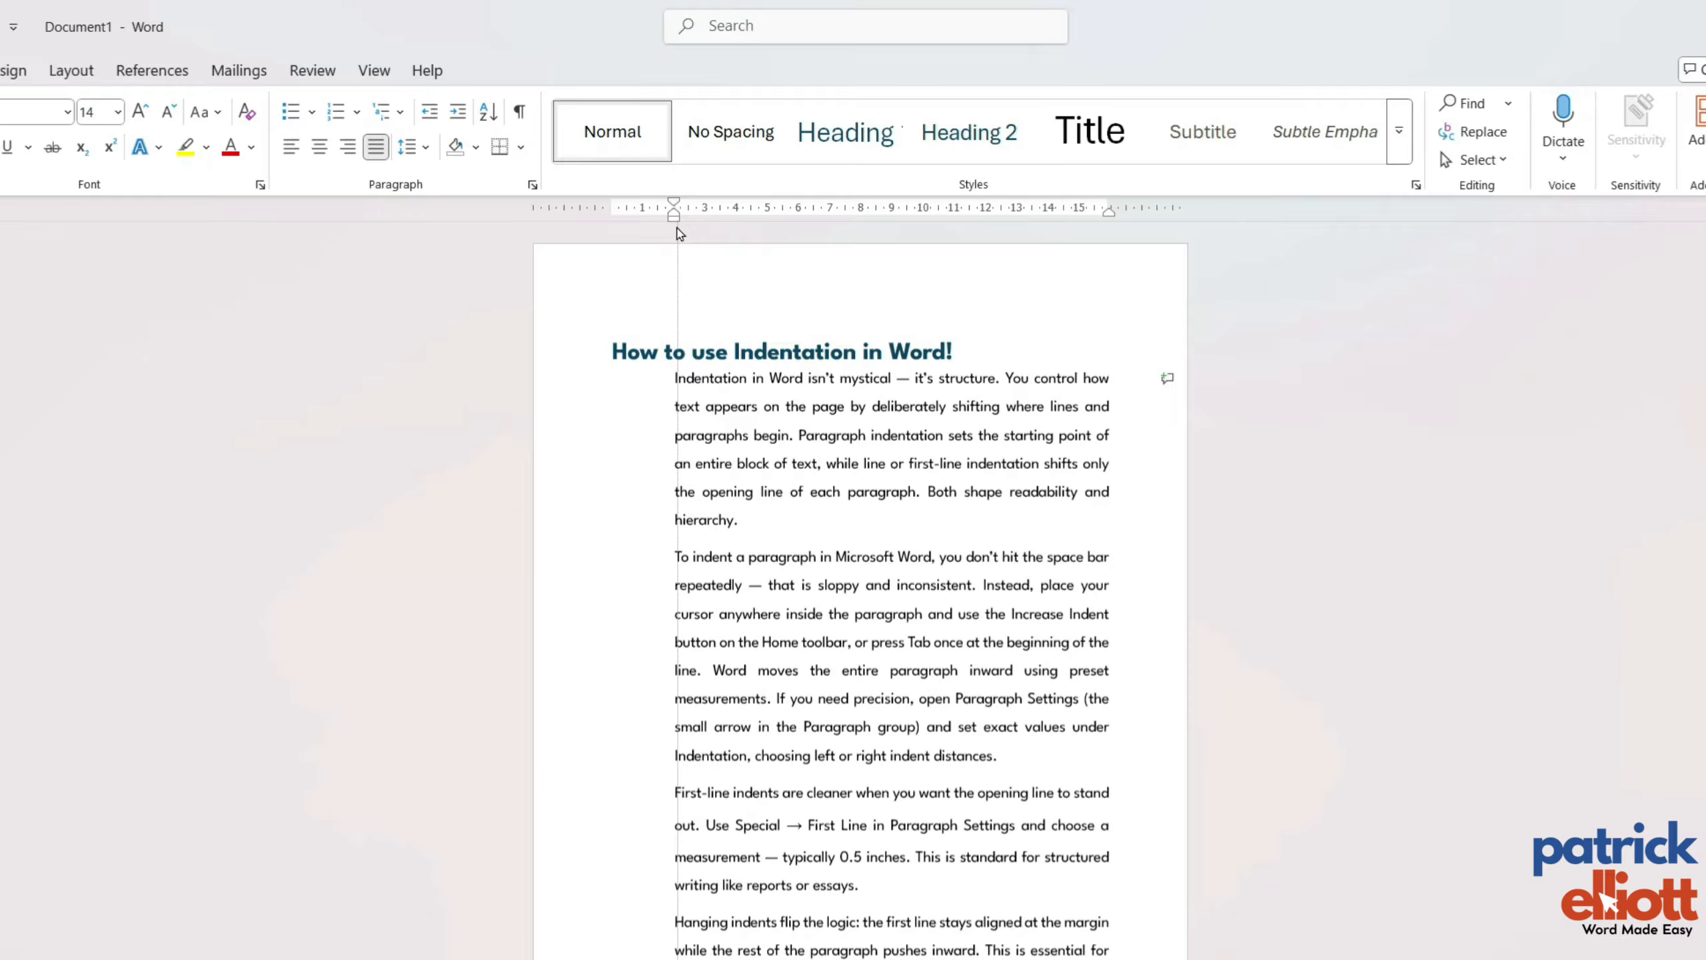
pyautogui.moveTo(680, 233)
pyautogui.mouseDown()
pyautogui.moveTo(741, 232)
pyautogui.moveTo(615, 222)
pyautogui.mouseUp()
pyautogui.click(1120, 897)
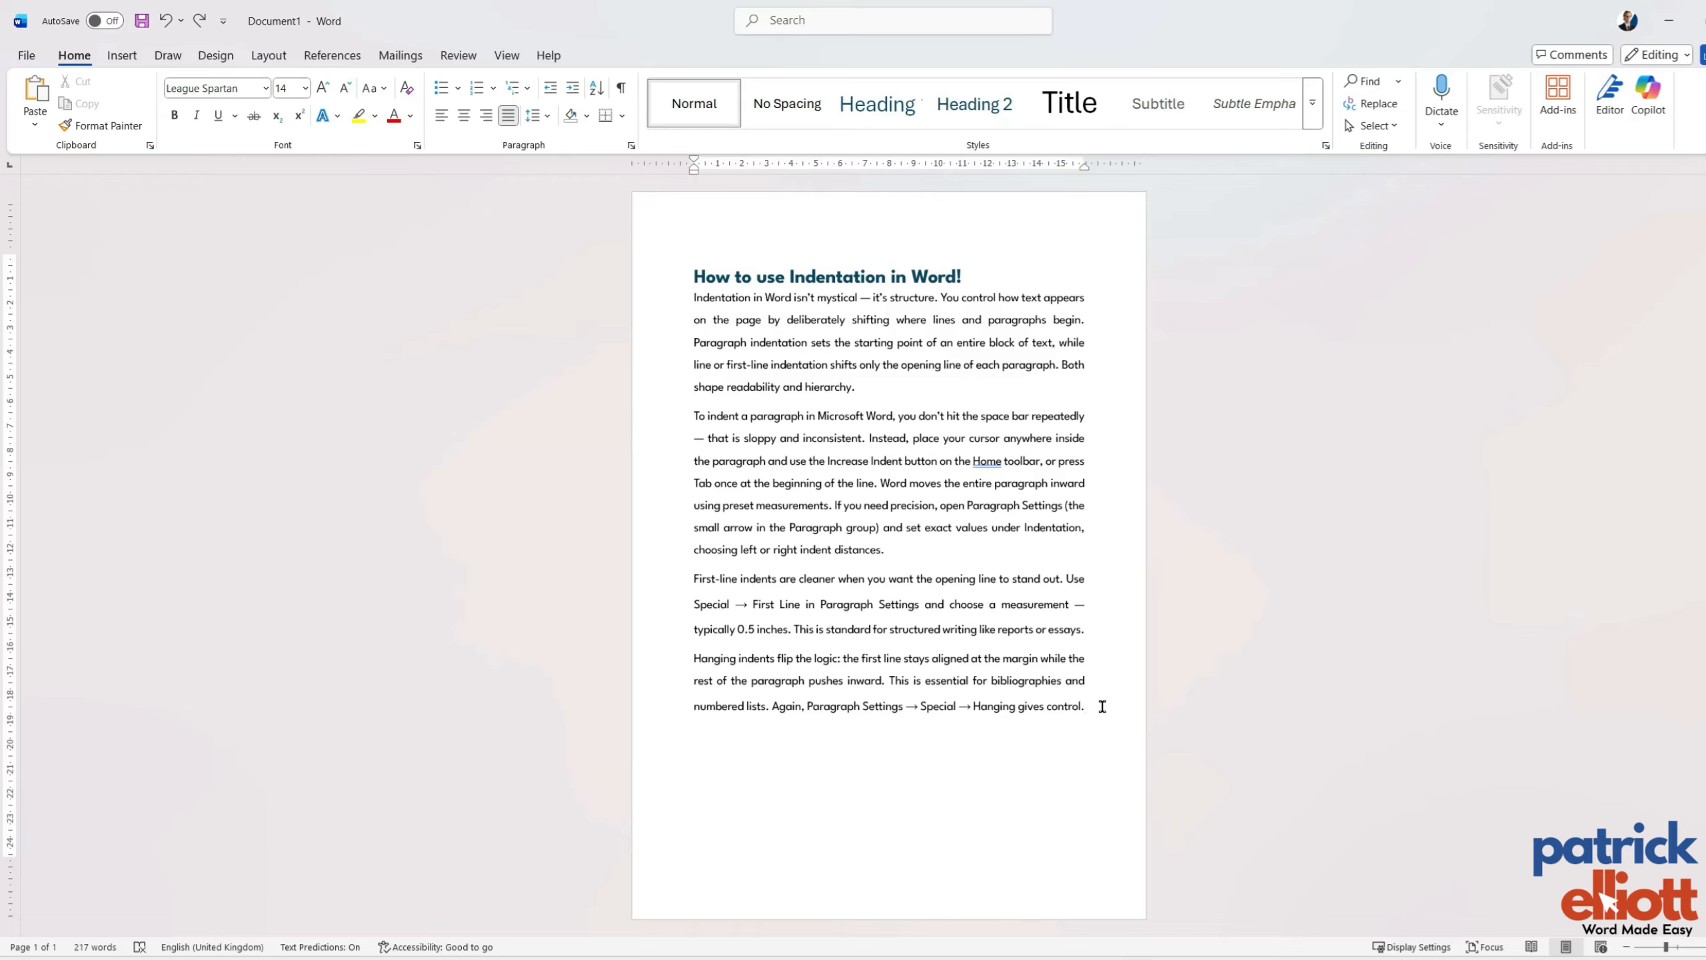
# Try adjusting the first-line indent of all four body paragraphs on the ruler.
pyautogui.moveTo(1102, 705)
pyautogui.mouseDown()
pyautogui.moveTo(679, 403)
pyautogui.moveTo(671, 309)
pyautogui.mouseUp()
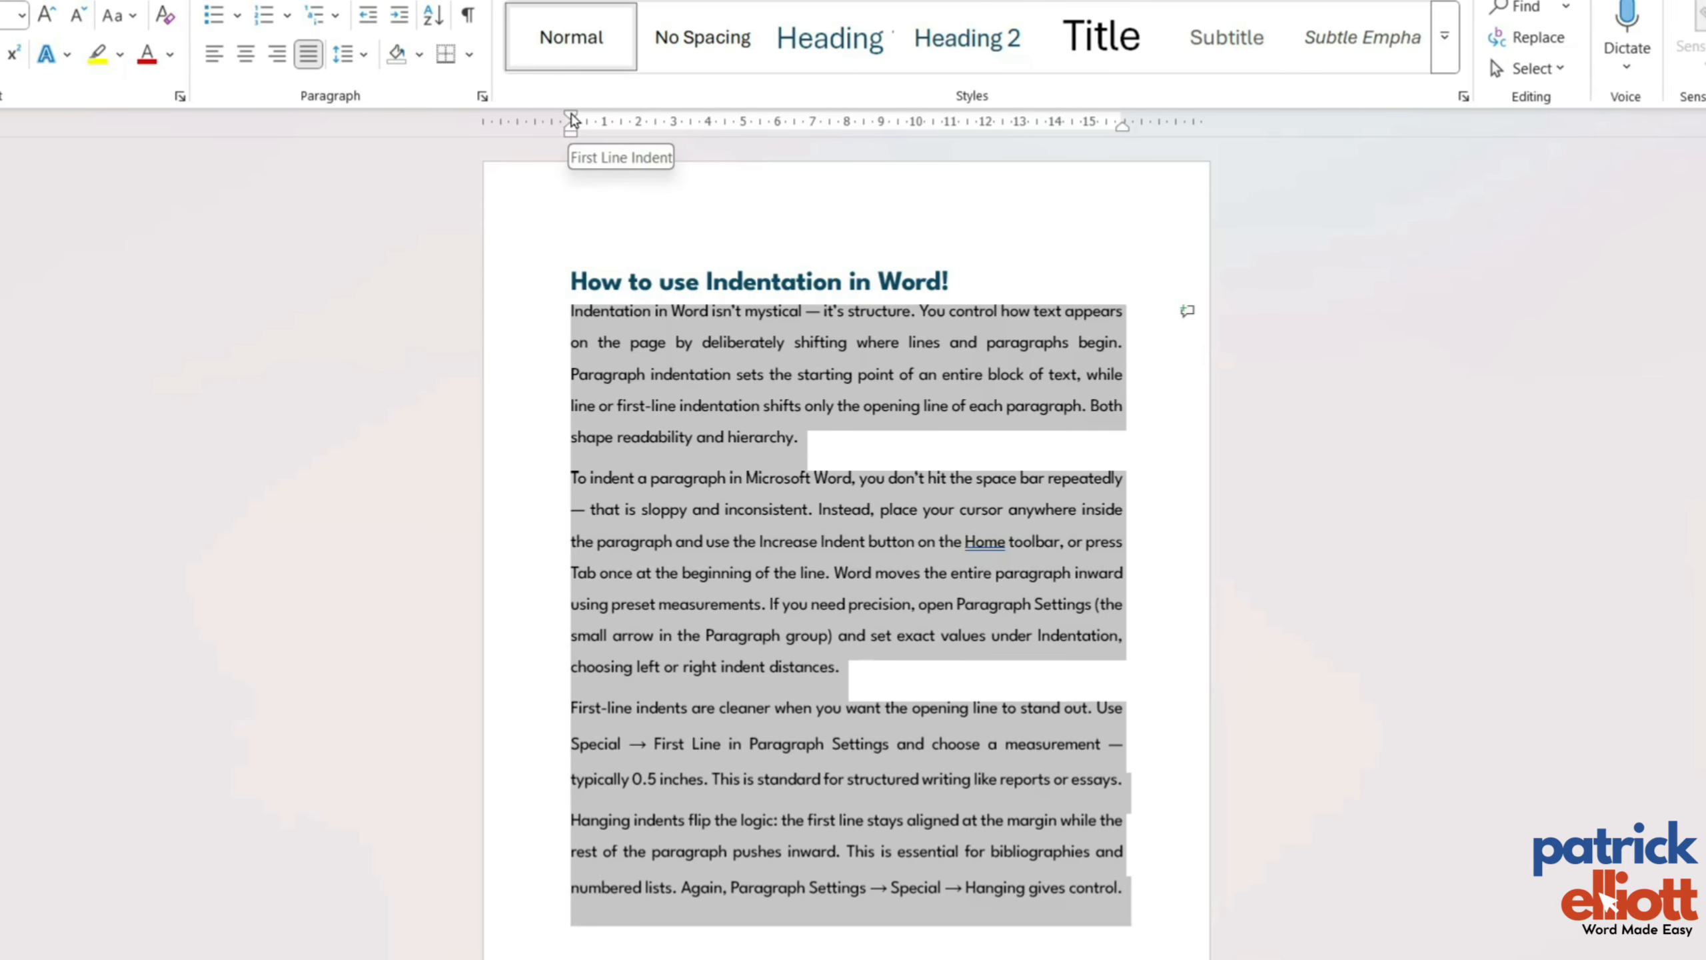
pyautogui.moveTo(573, 120)
pyautogui.mouseDown()
pyautogui.moveTo(735, 141)
pyautogui.moveTo(837, 184)
pyautogui.moveTo(695, 172)
pyautogui.mouseUp()
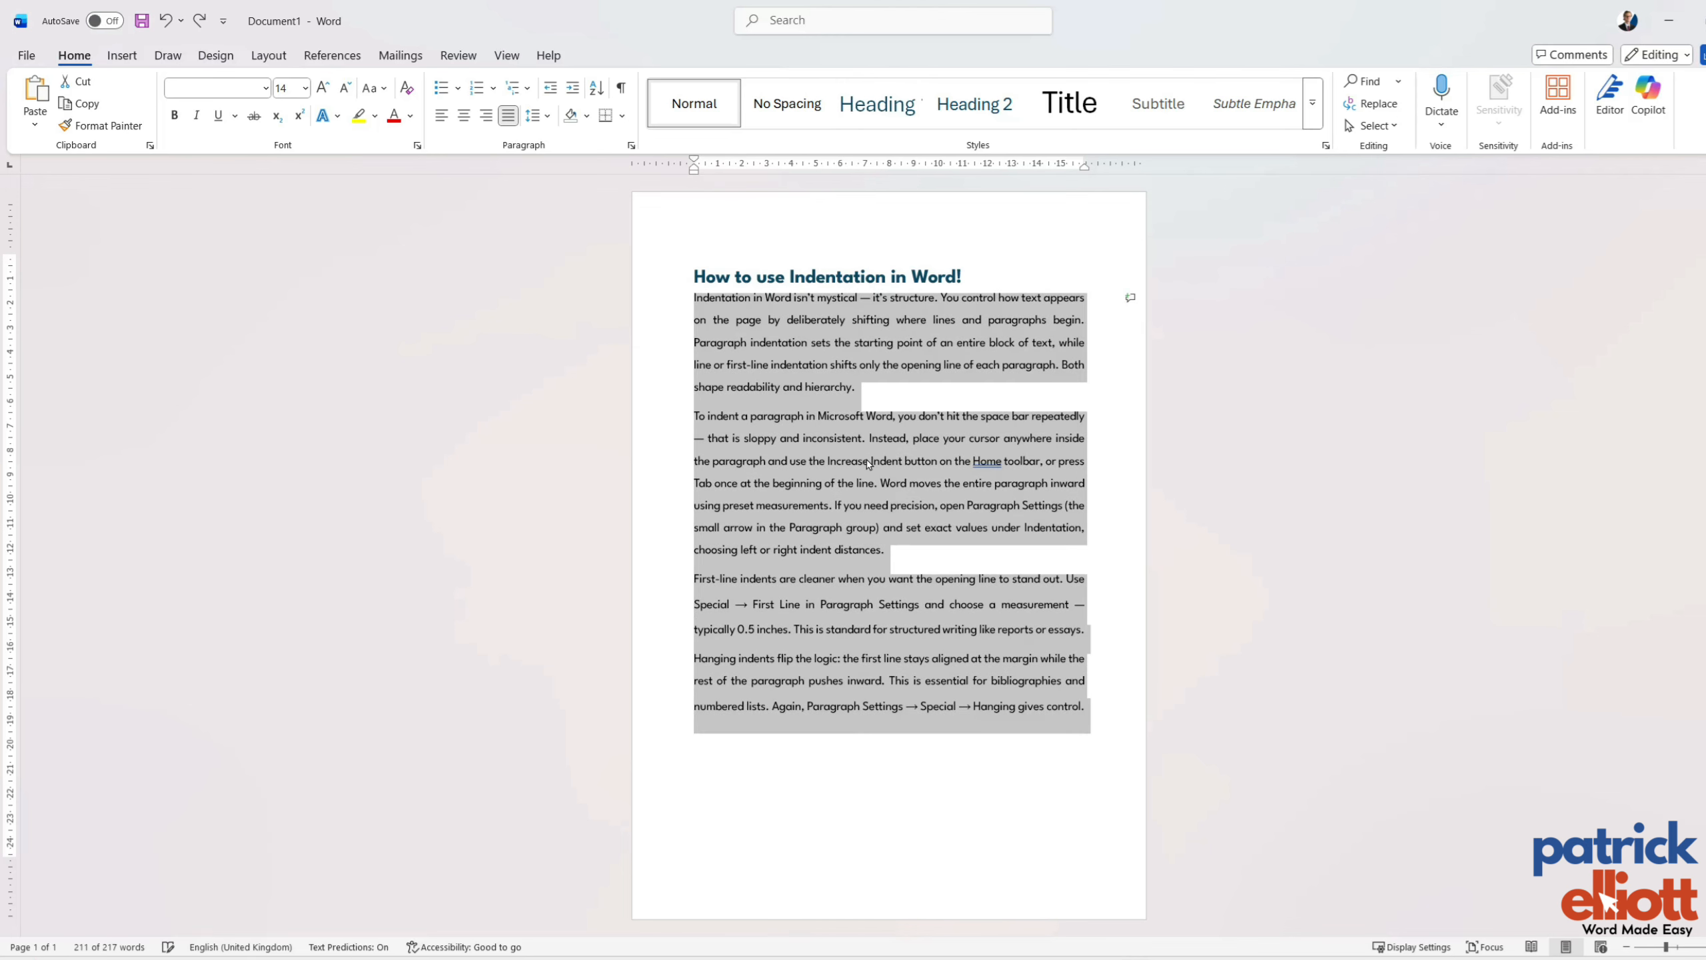
pyautogui.click(875, 391)
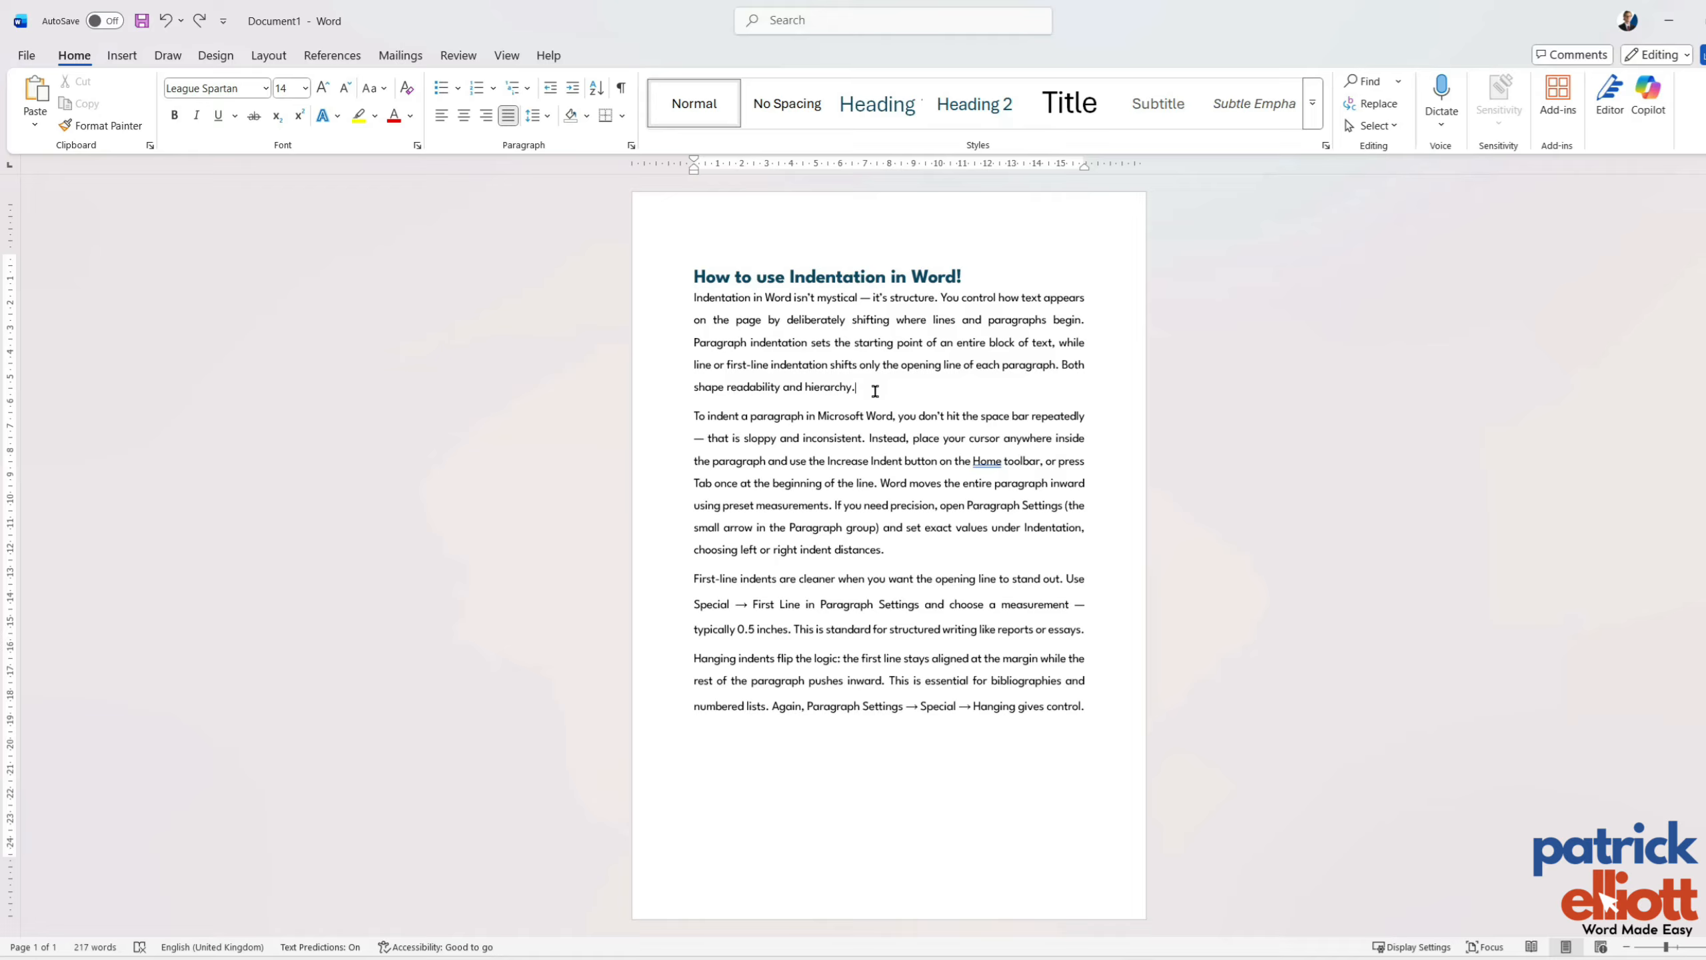
# Select only the first body paragraph and try adjusting its indent on the ruler.
pyautogui.click(695, 299)
pyautogui.keyDown('shift'); pyautogui.click(861, 390); pyautogui.keyUp('shift')
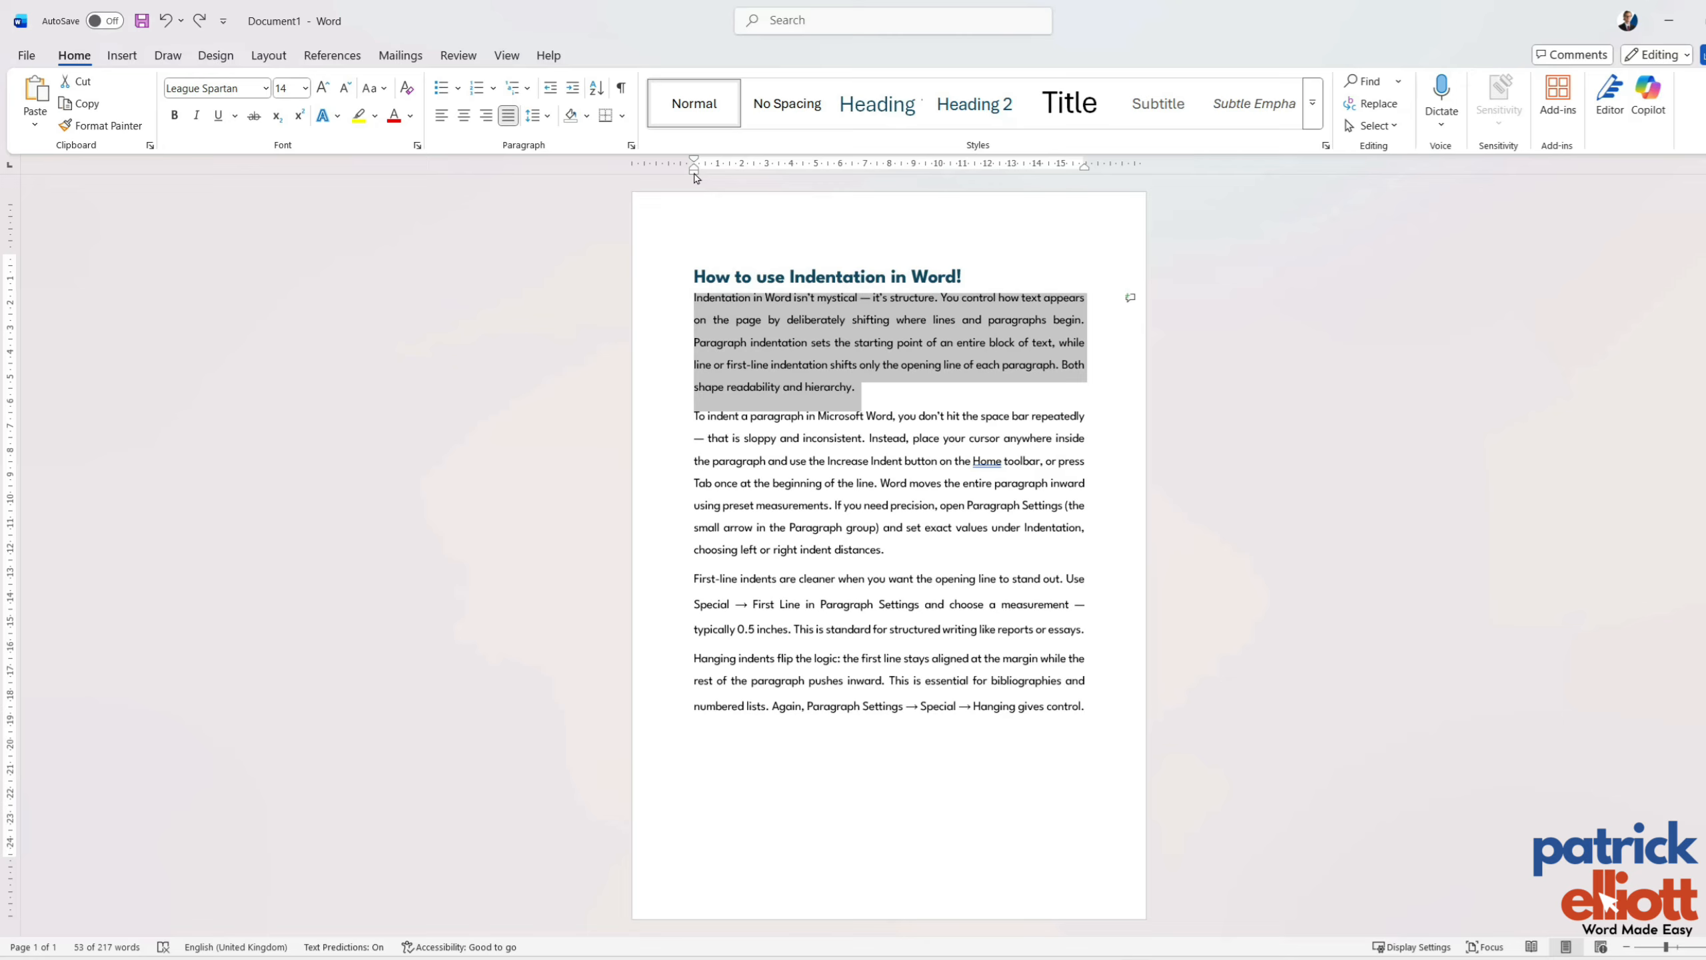
pyautogui.moveTo(695, 175)
pyautogui.mouseDown()
pyautogui.moveTo(763, 187)
pyautogui.moveTo(695, 177)
pyautogui.moveTo(764, 167)
pyautogui.moveTo(695, 168)
pyautogui.mouseUp()
pyautogui.click(884, 397)
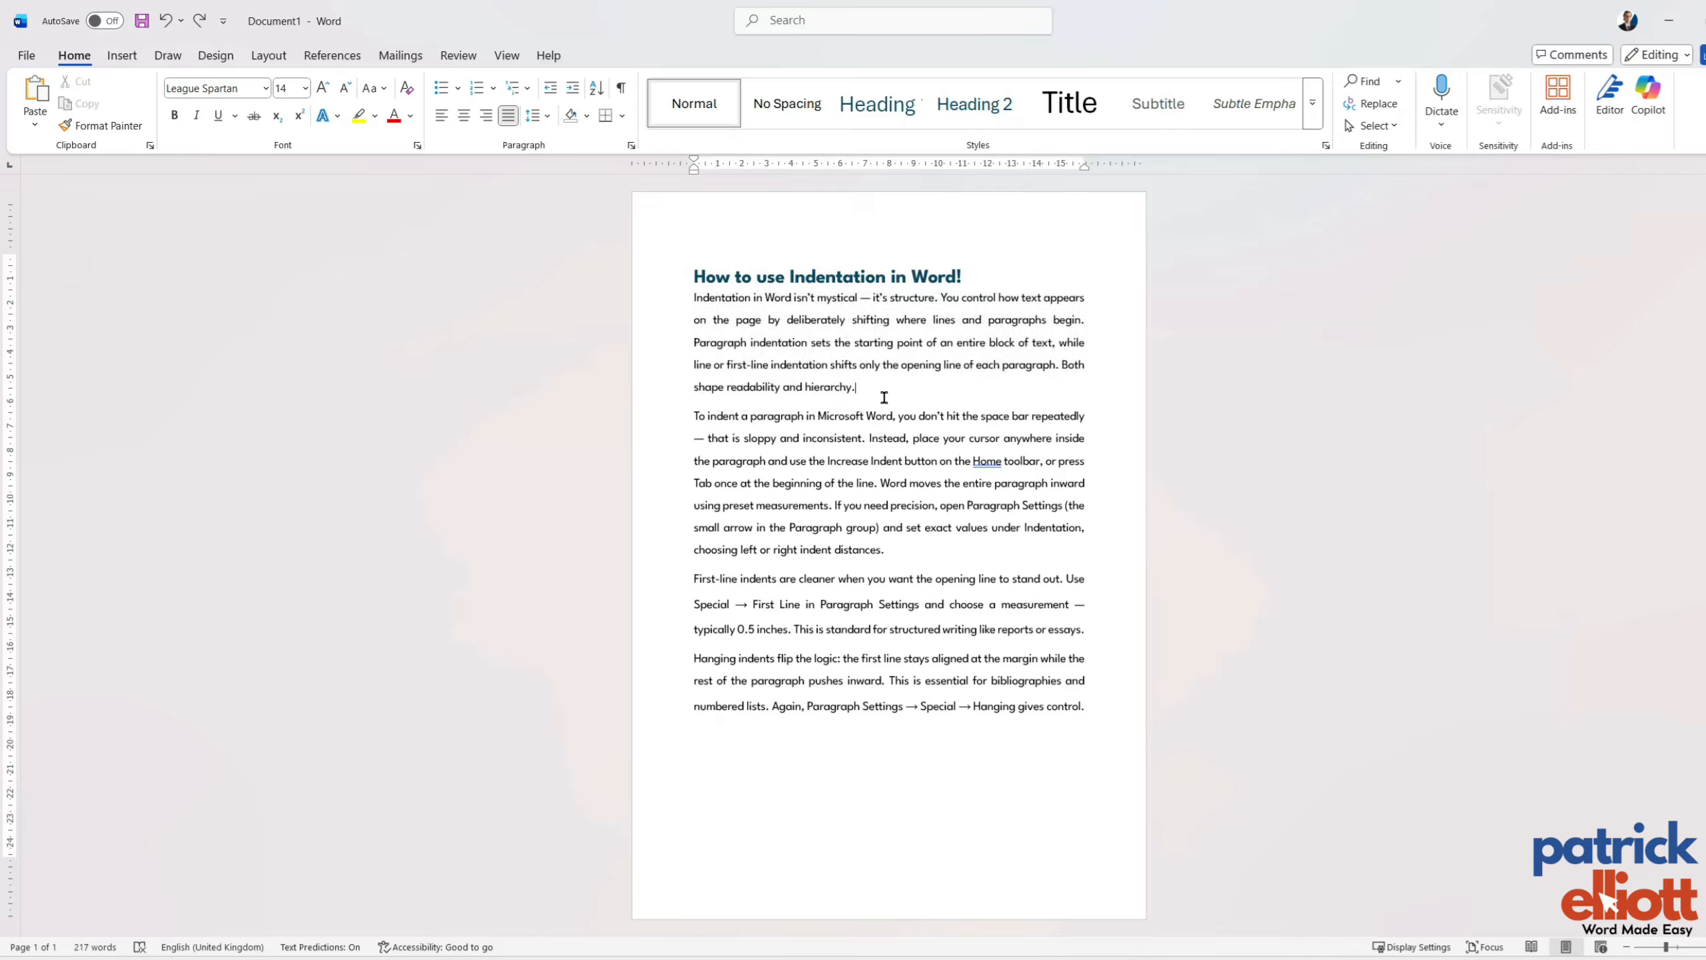
# Select the first two body paragraphs and try adjusting their indent together on the ruler.
pyautogui.moveTo(908, 545); pyautogui.dragTo(685, 299)
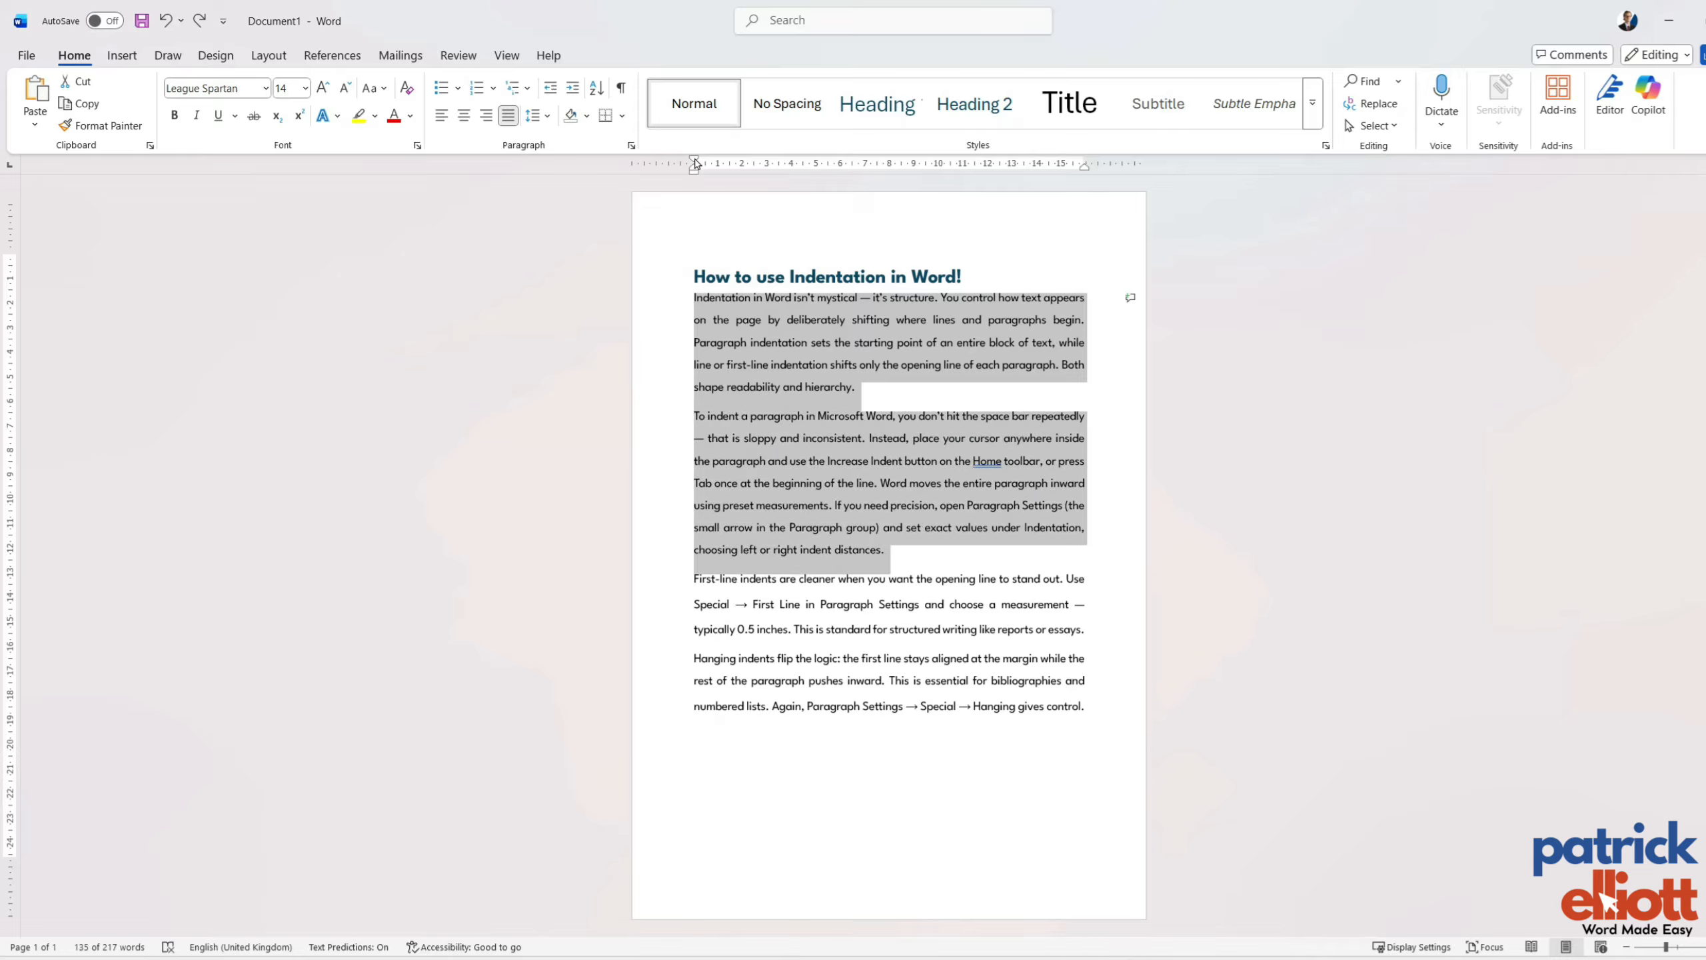
pyautogui.moveTo(695, 164)
pyautogui.mouseDown()
pyautogui.moveTo(739, 178)
pyautogui.moveTo(695, 181)
pyautogui.mouseUp()
pyautogui.click(1111, 718)
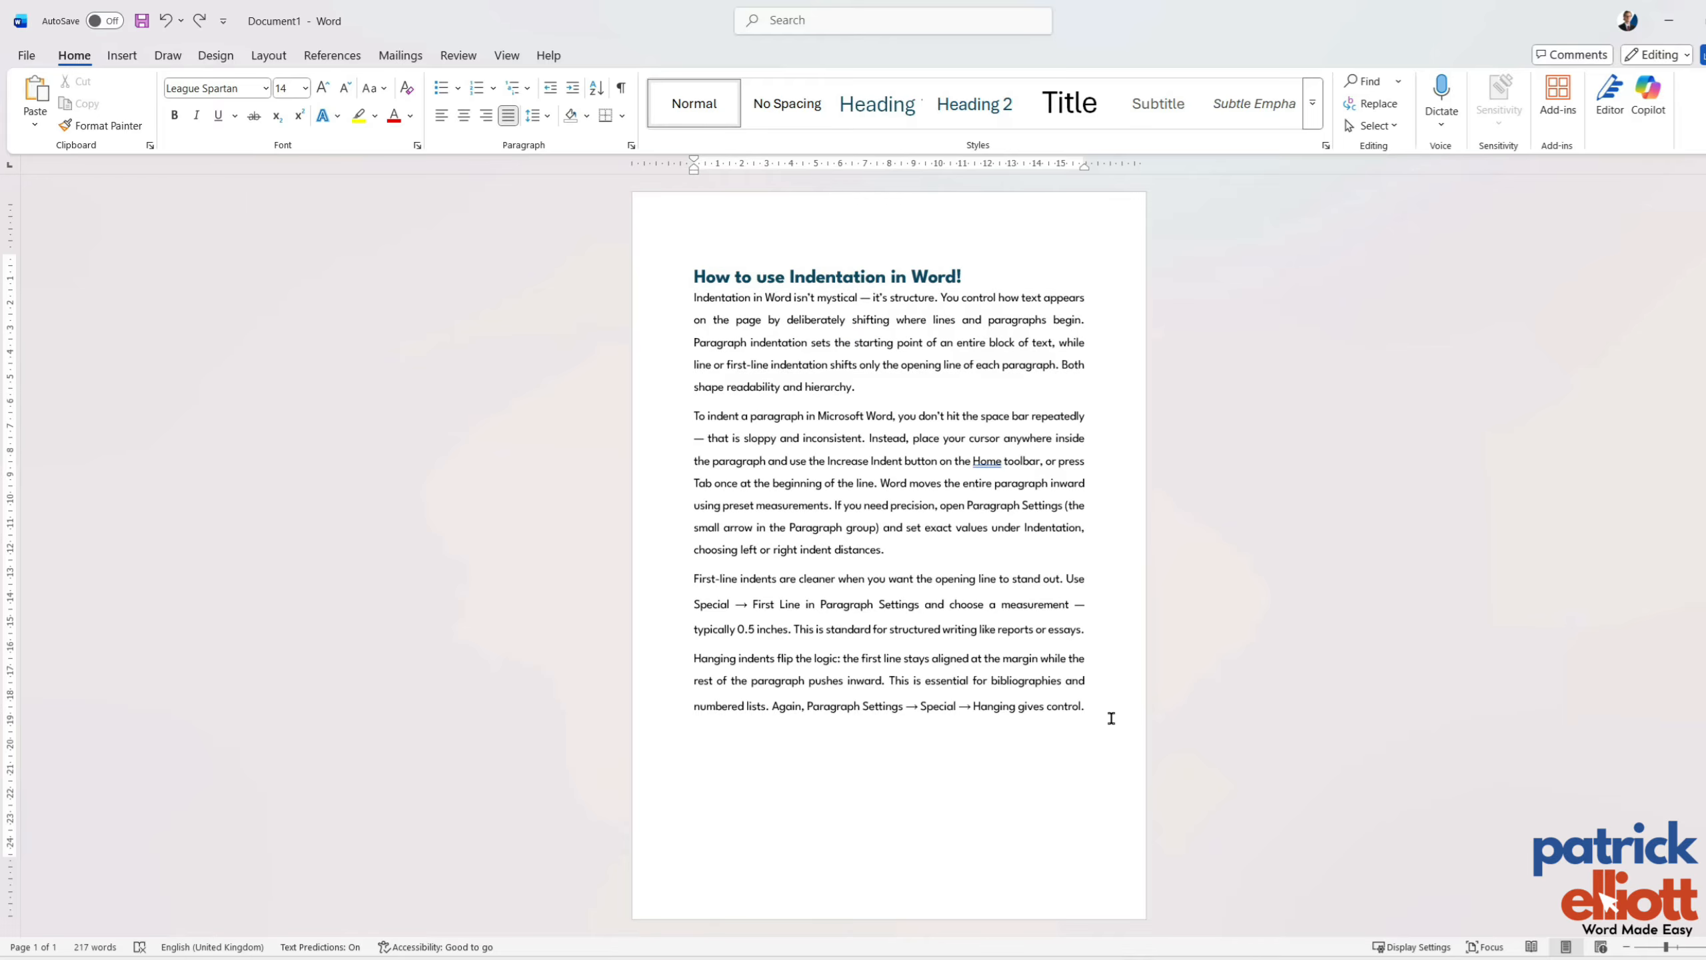
# Increase the indent of all four body paragraphs by three levels, and decrease it again by three levels.
pyautogui.moveTo(1111, 718); pyautogui.dragTo(661, 312)
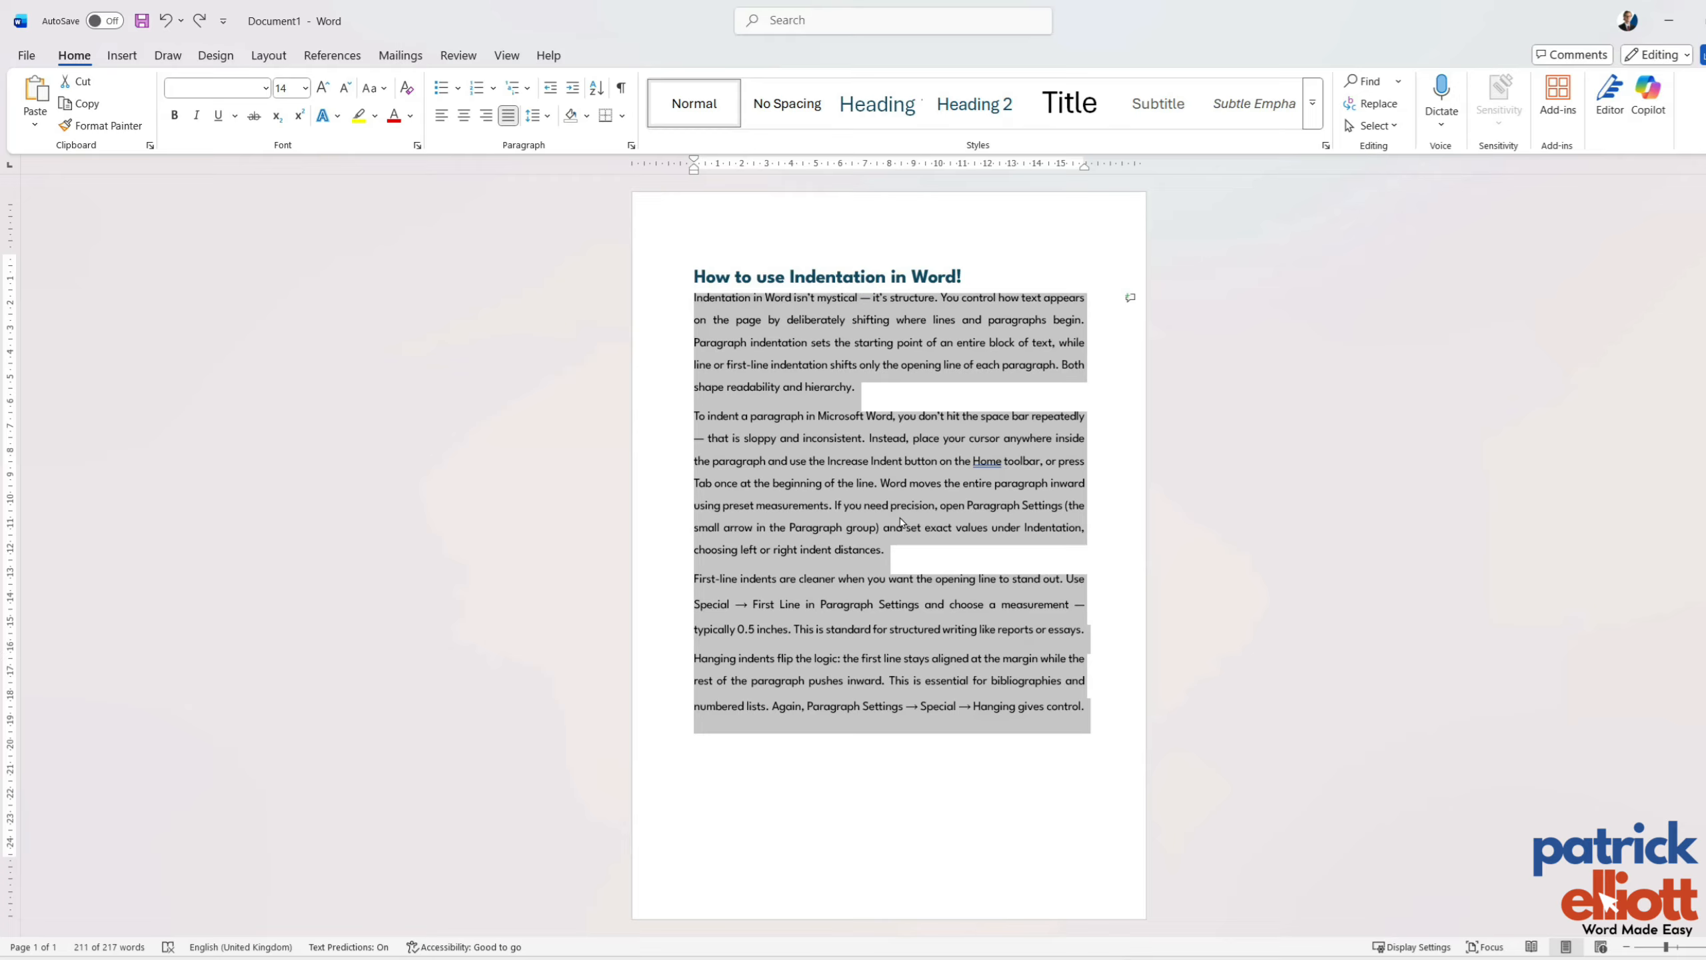
pyautogui.hotkey('ctrl', 'm')
pyautogui.hotkey('ctrl', 'm')
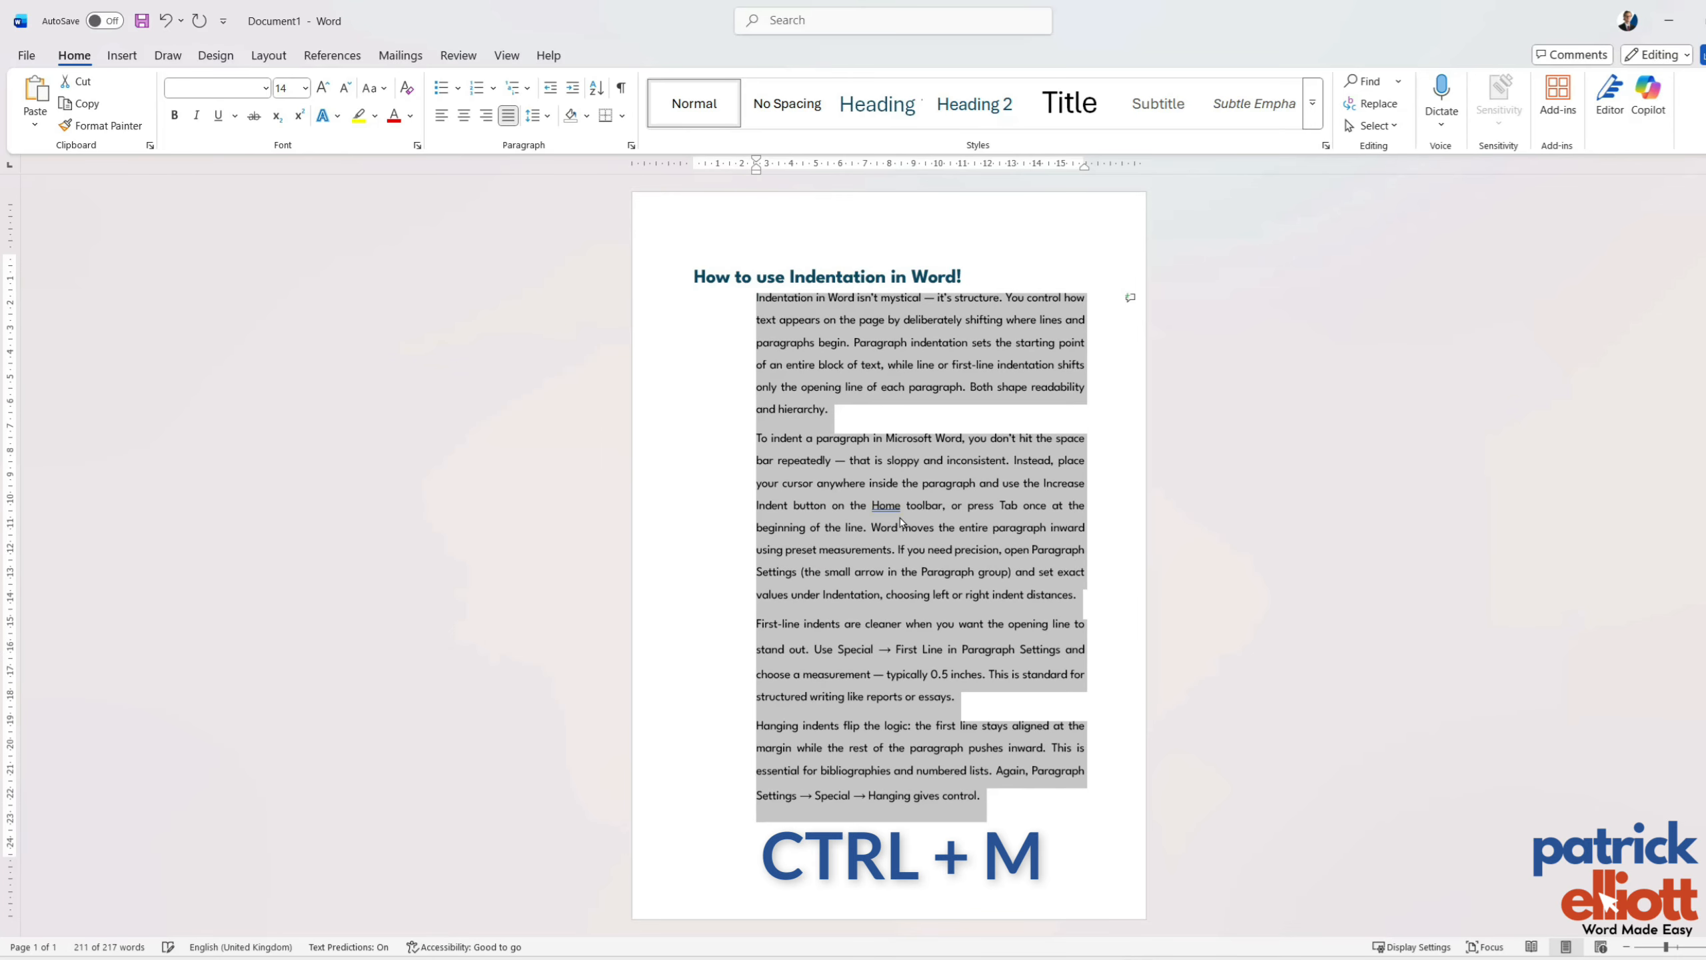
pyautogui.hotkey('ctrl', 'm')
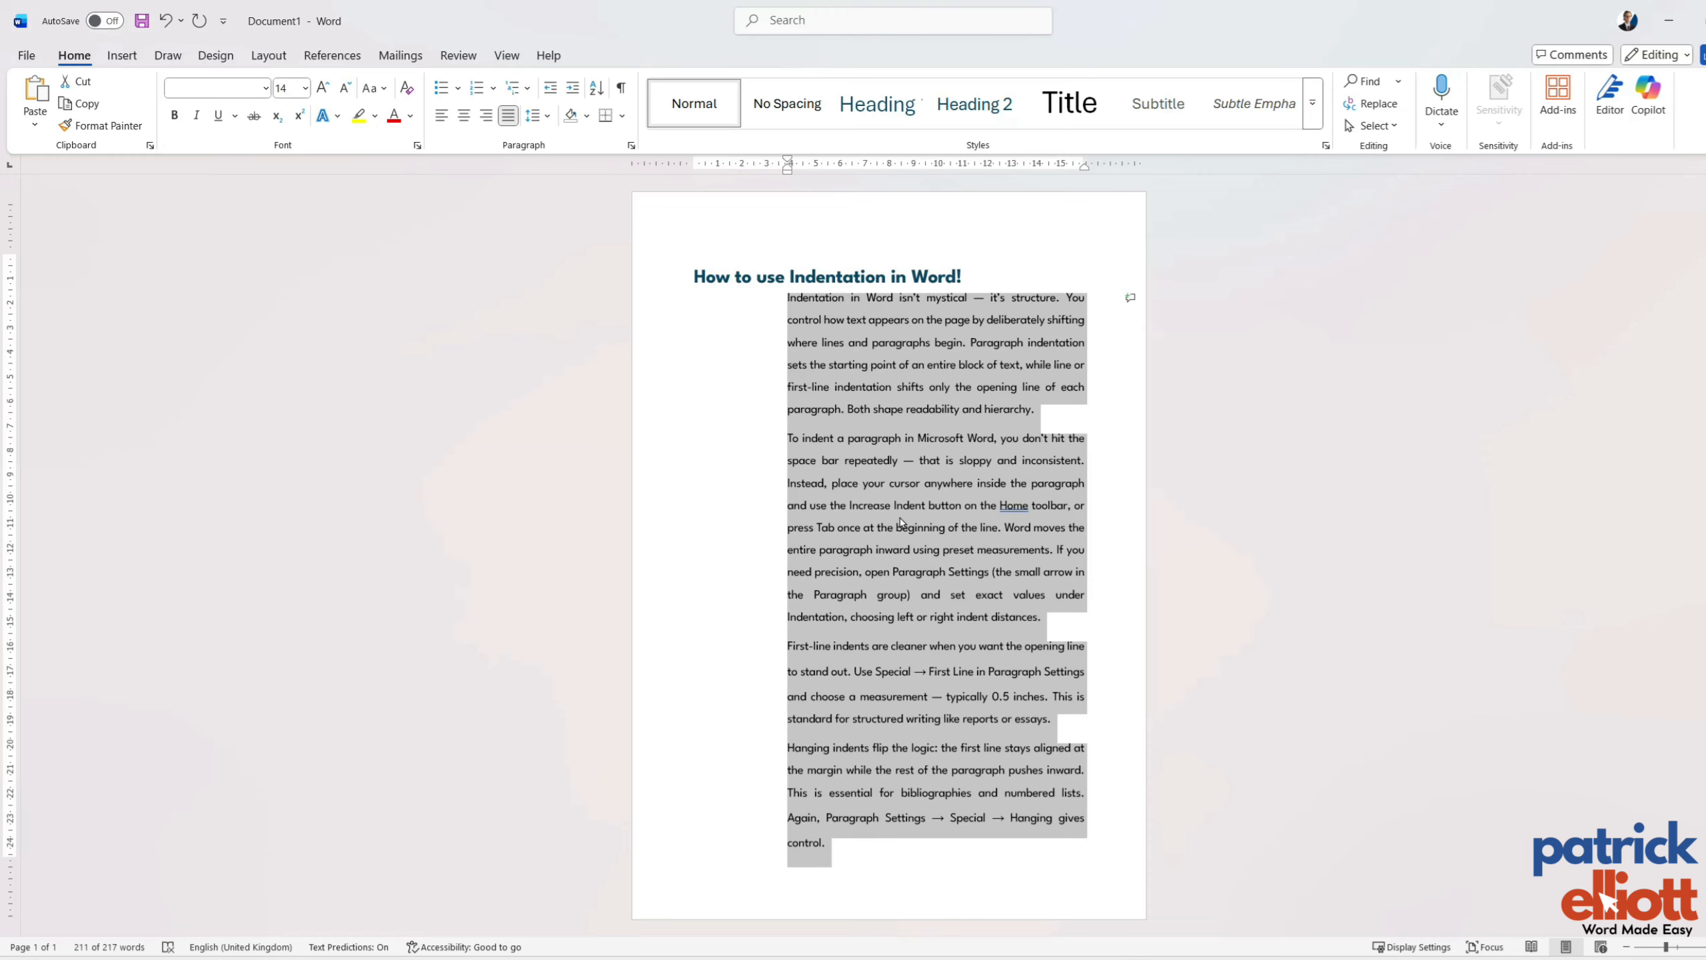
pyautogui.hotkey('ctrl', 'shift', 'm')
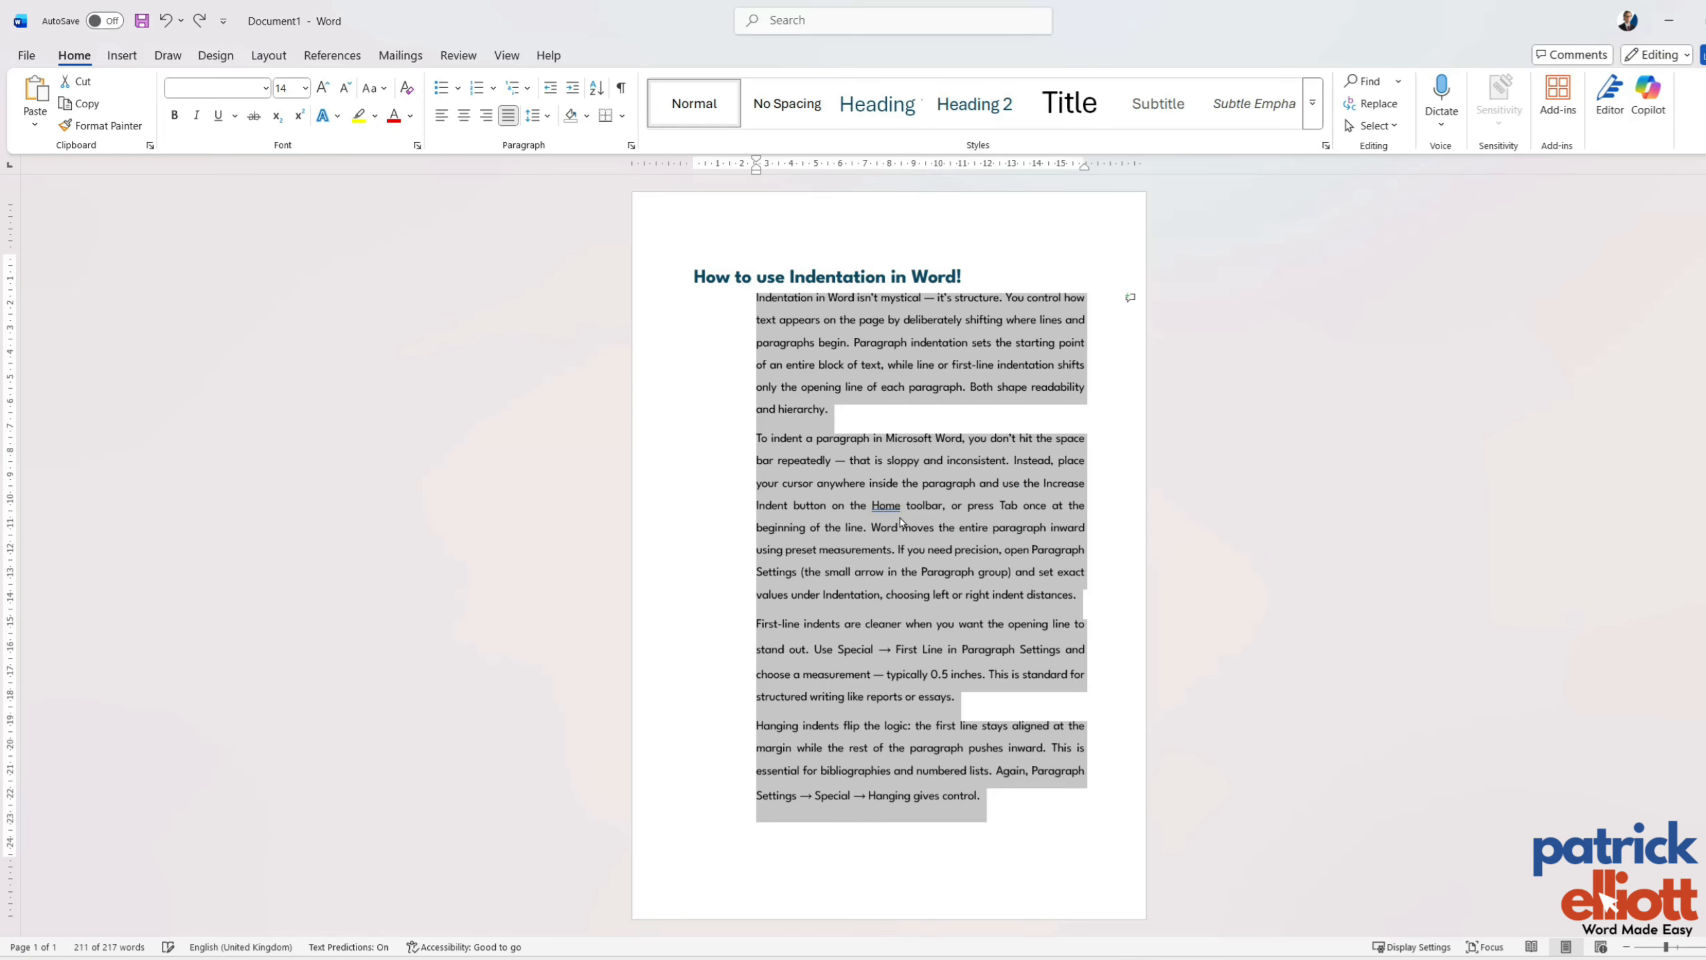
pyautogui.hotkey('ctrl', 'shift', 'm')
pyautogui.hotkey('ctrl', 'shift', 'm')
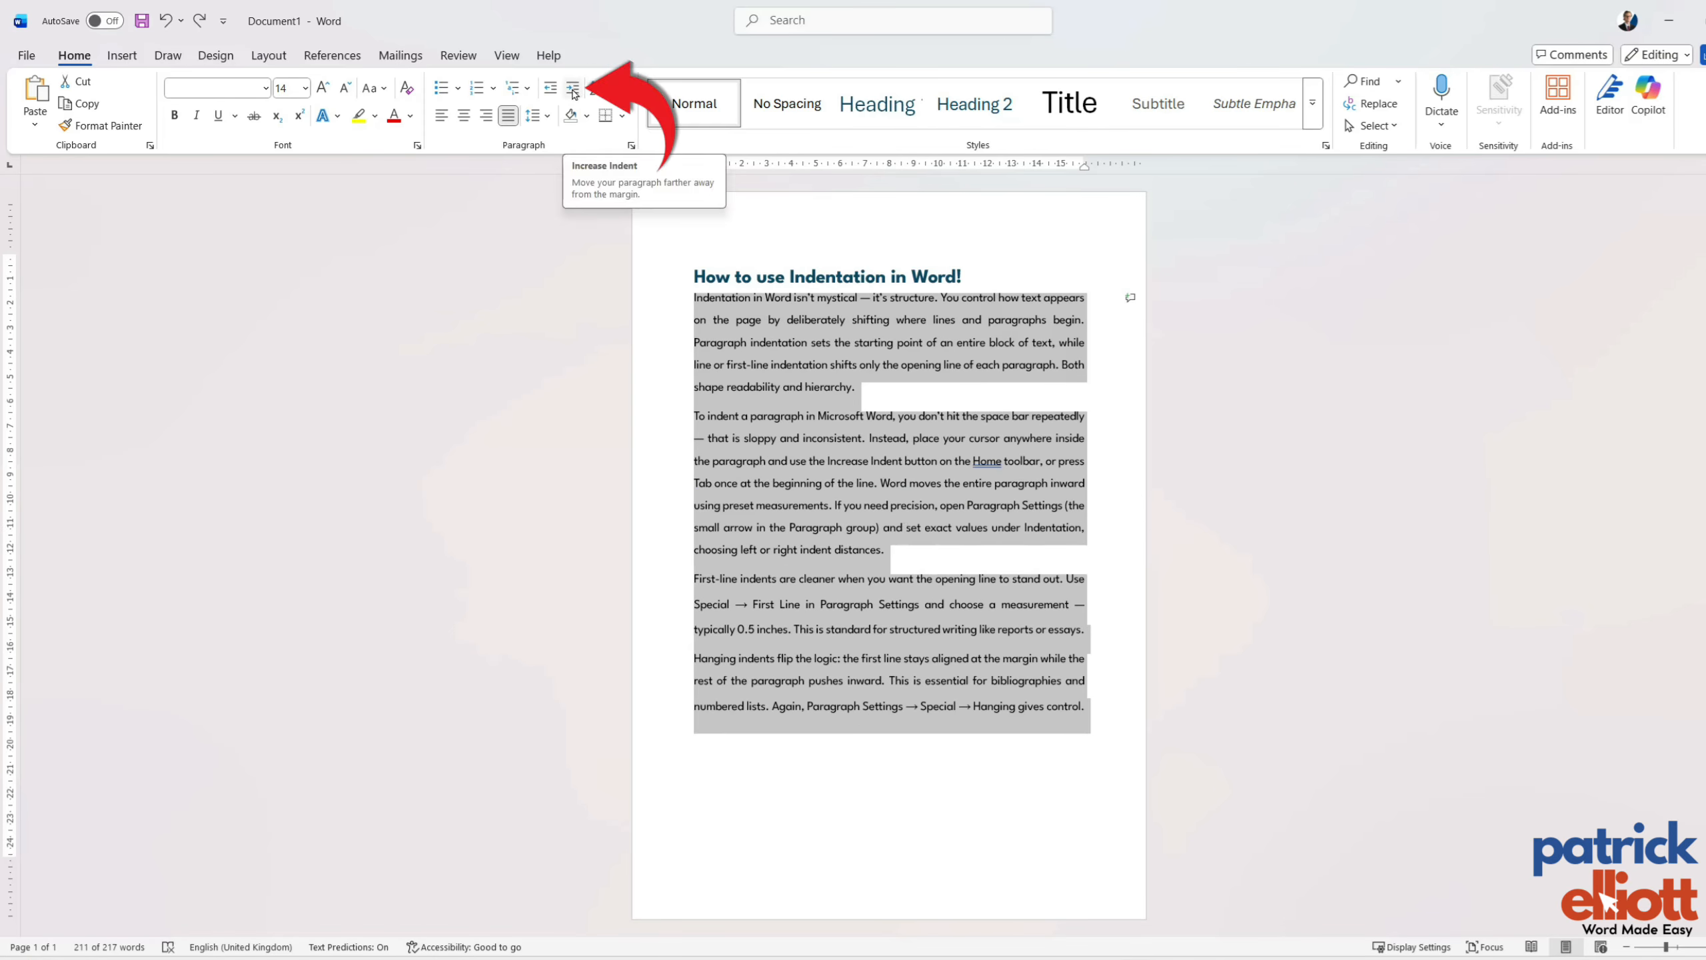
# Try indenting all four body paragraphs by one level in two different ways, undoing each indent.
pyautogui.click(573, 90)
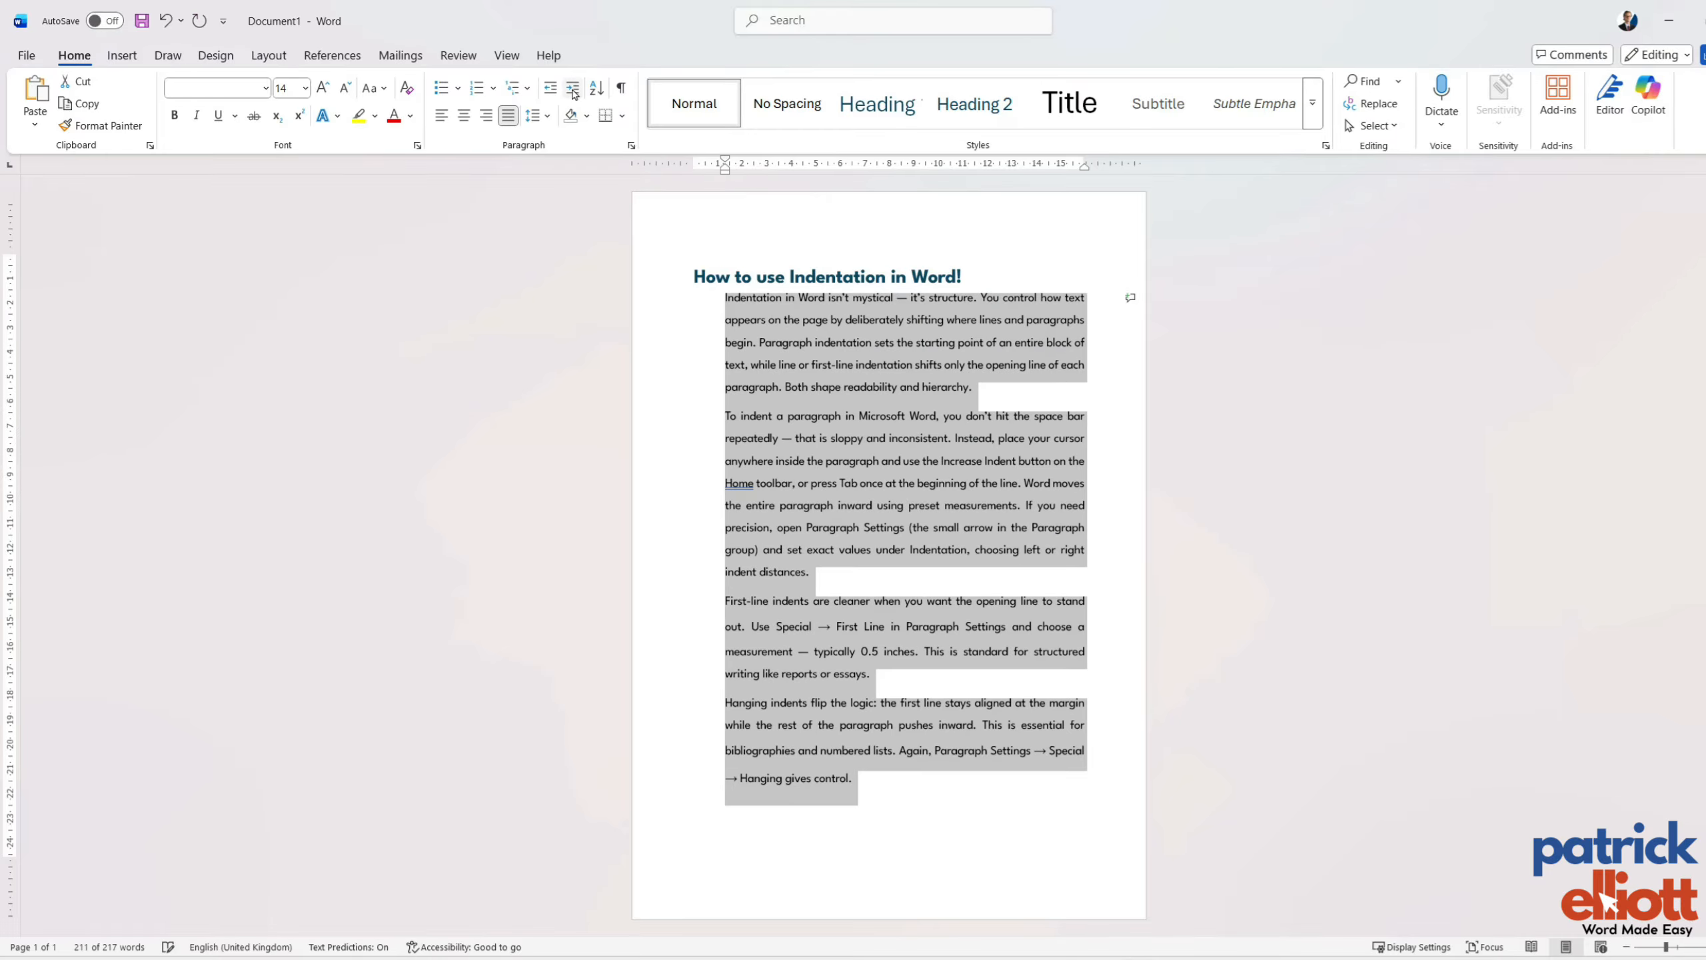
pyautogui.hotkey('ctrl', 'z')
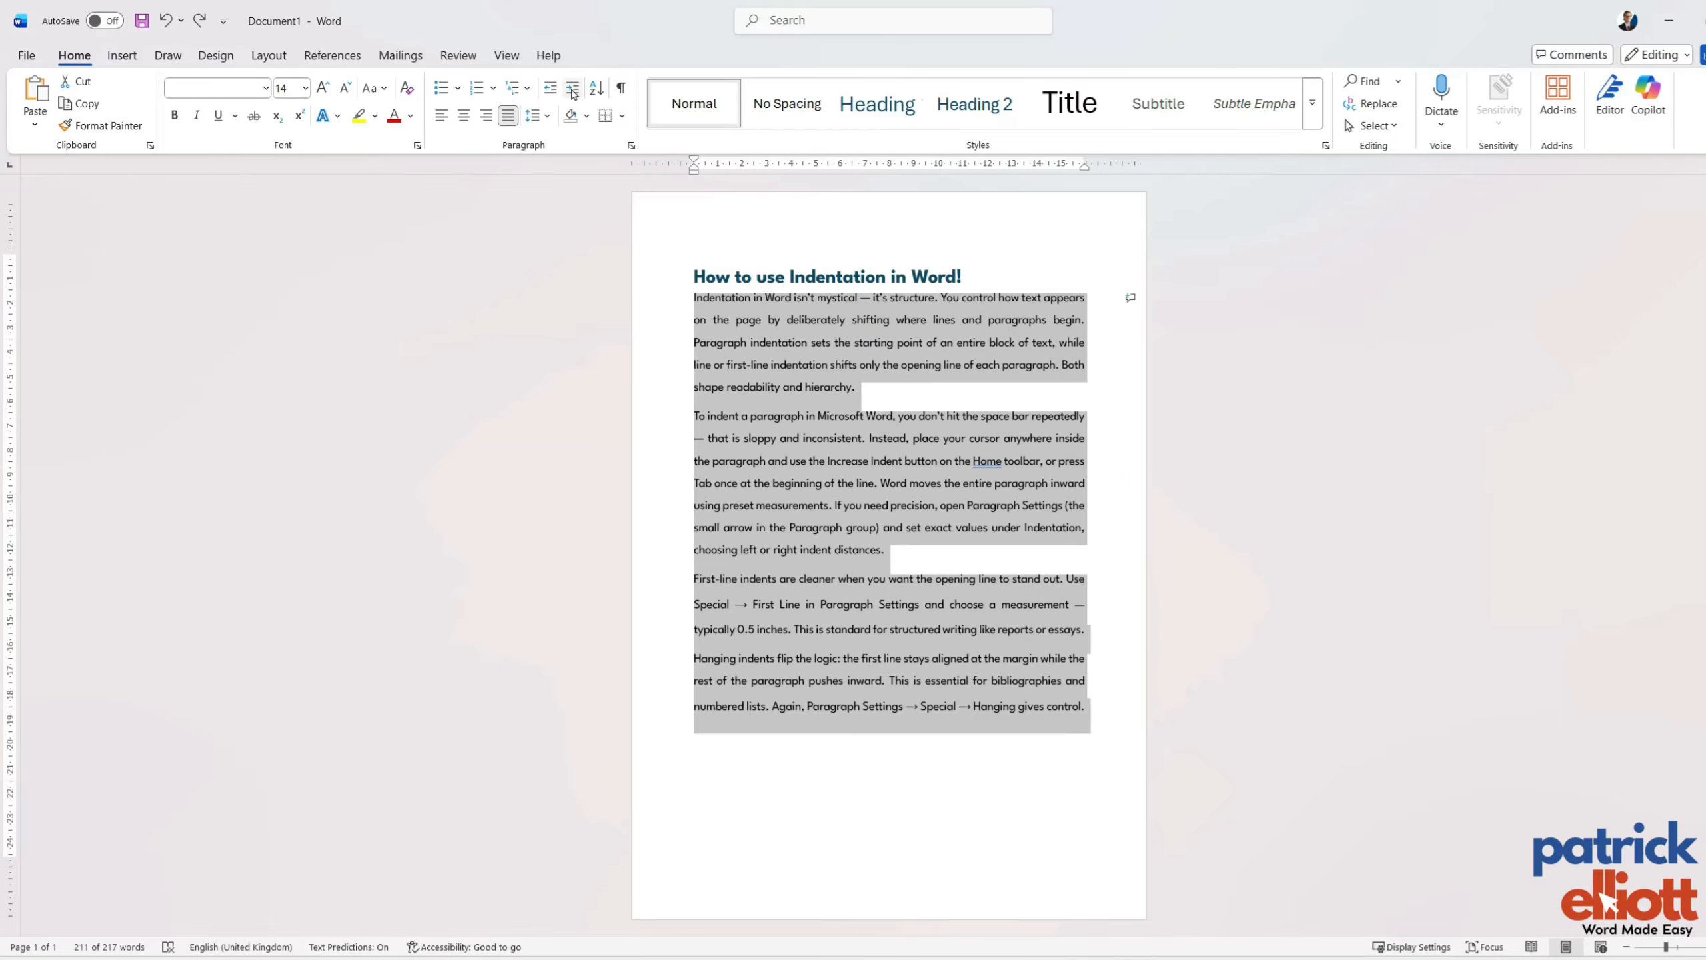
pyautogui.press('Tab')
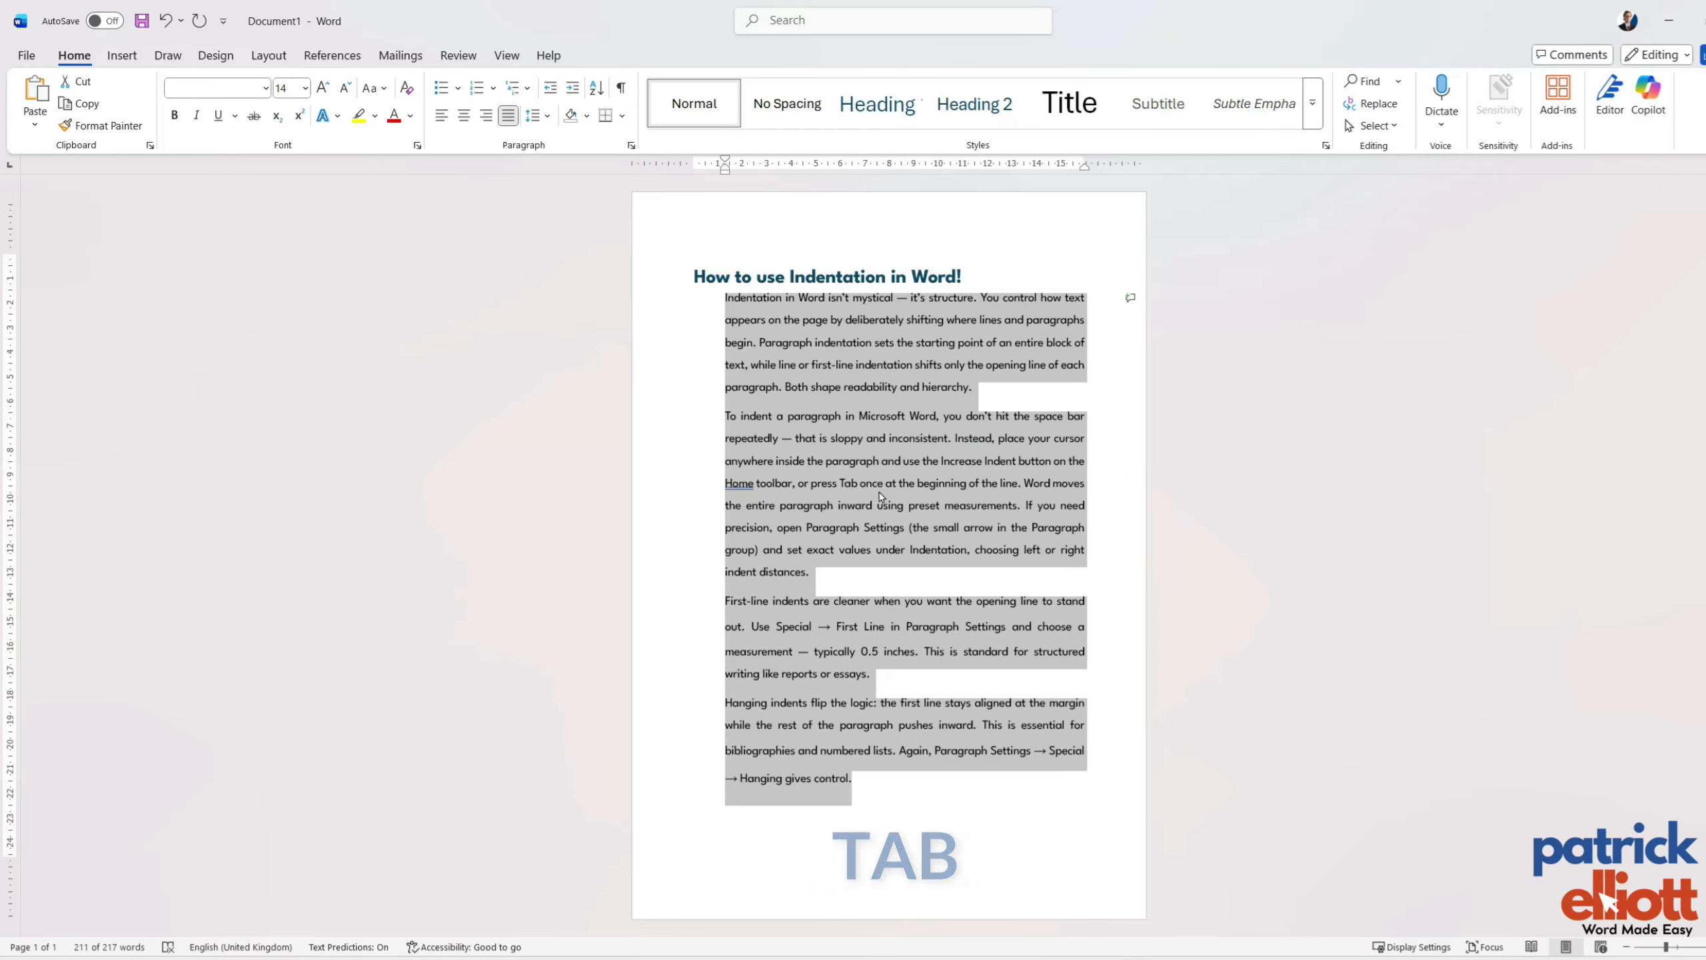
pyautogui.hotkey('ctrl', 'z')
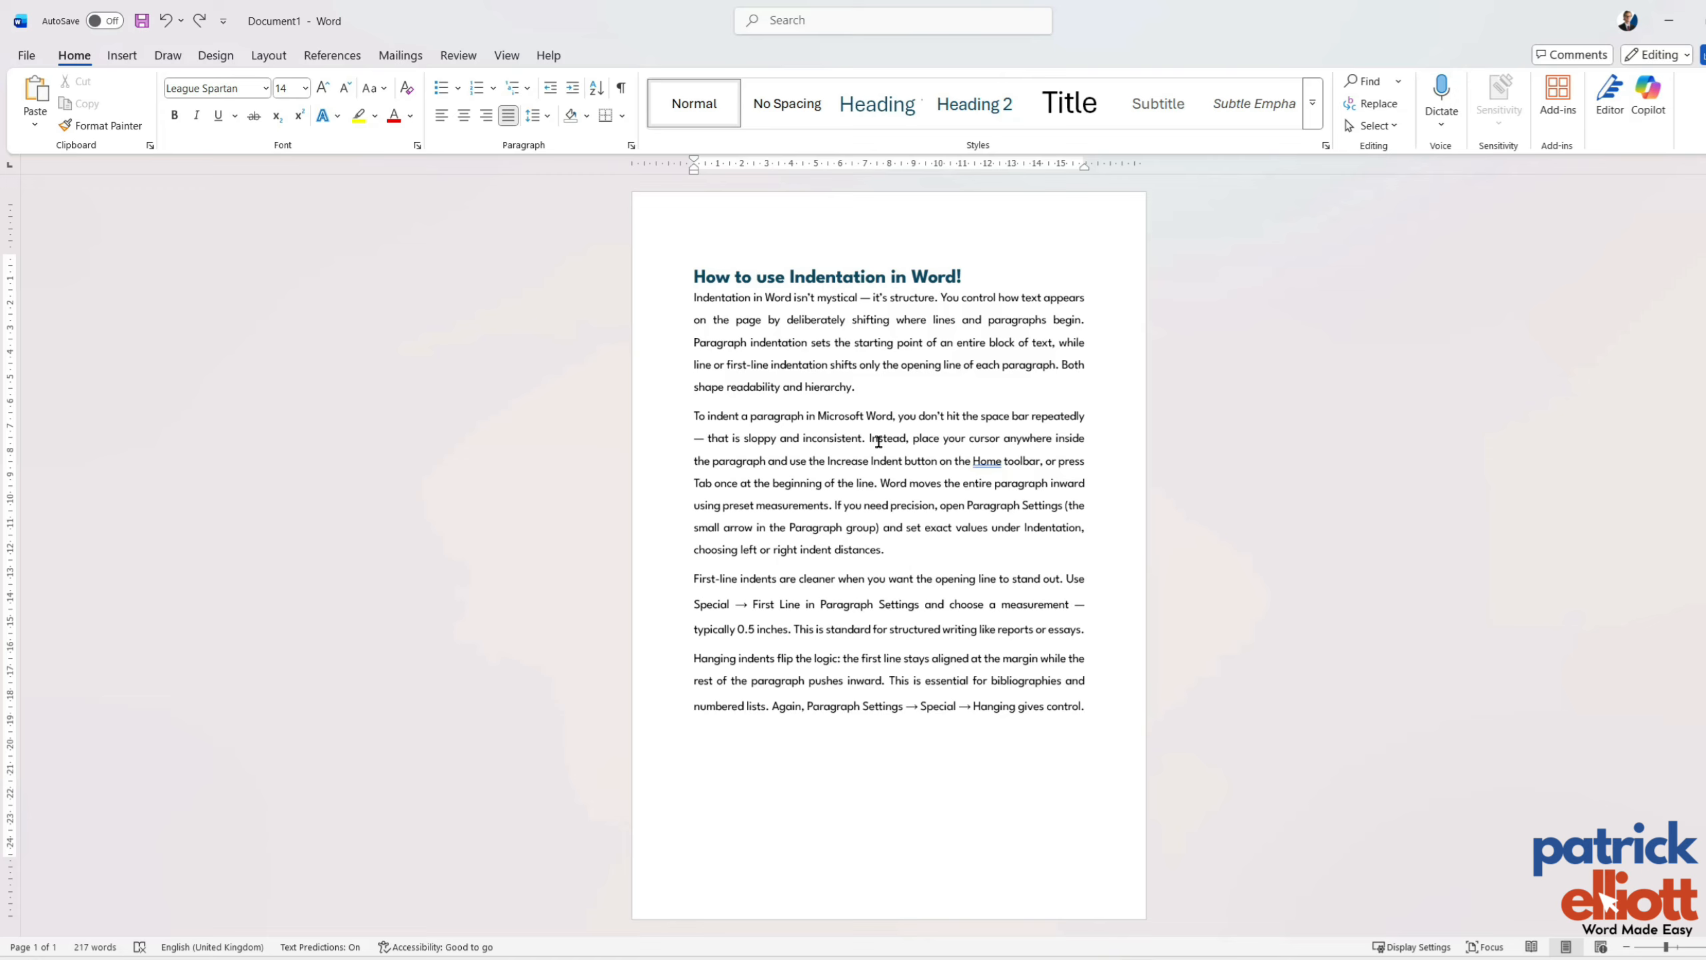
# Try indenting only the first line of the first body paragraph, and undo it.
pyautogui.press('Tab')
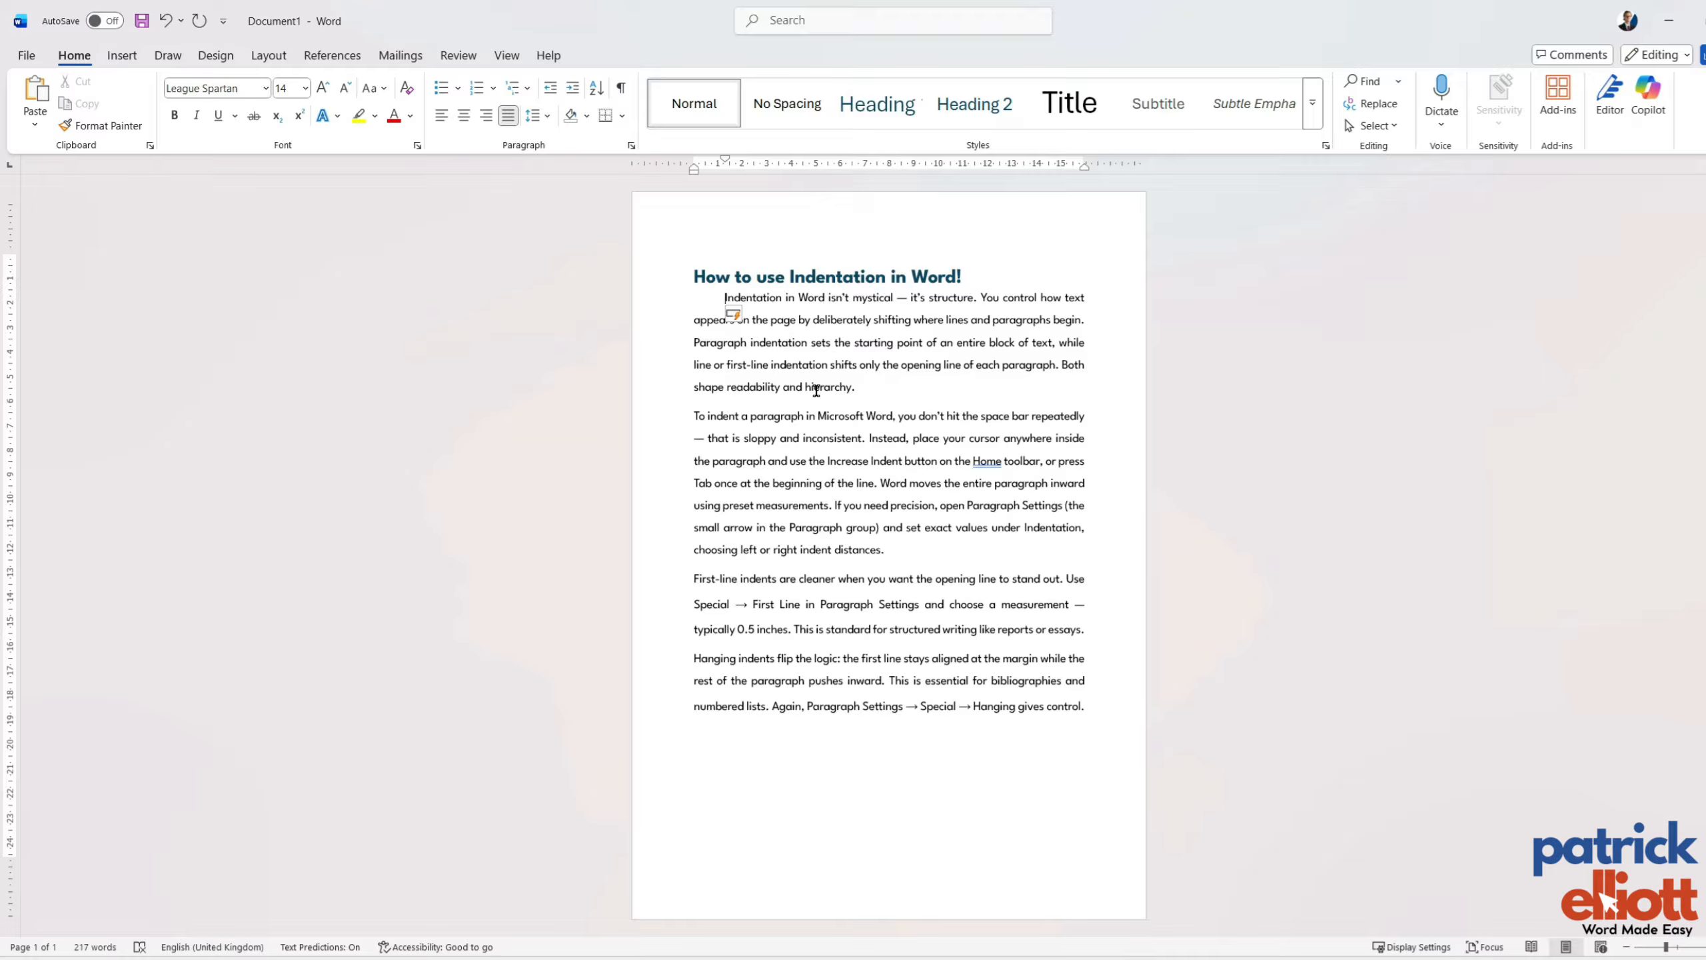
pyautogui.hotkey('ctrl', 'z')
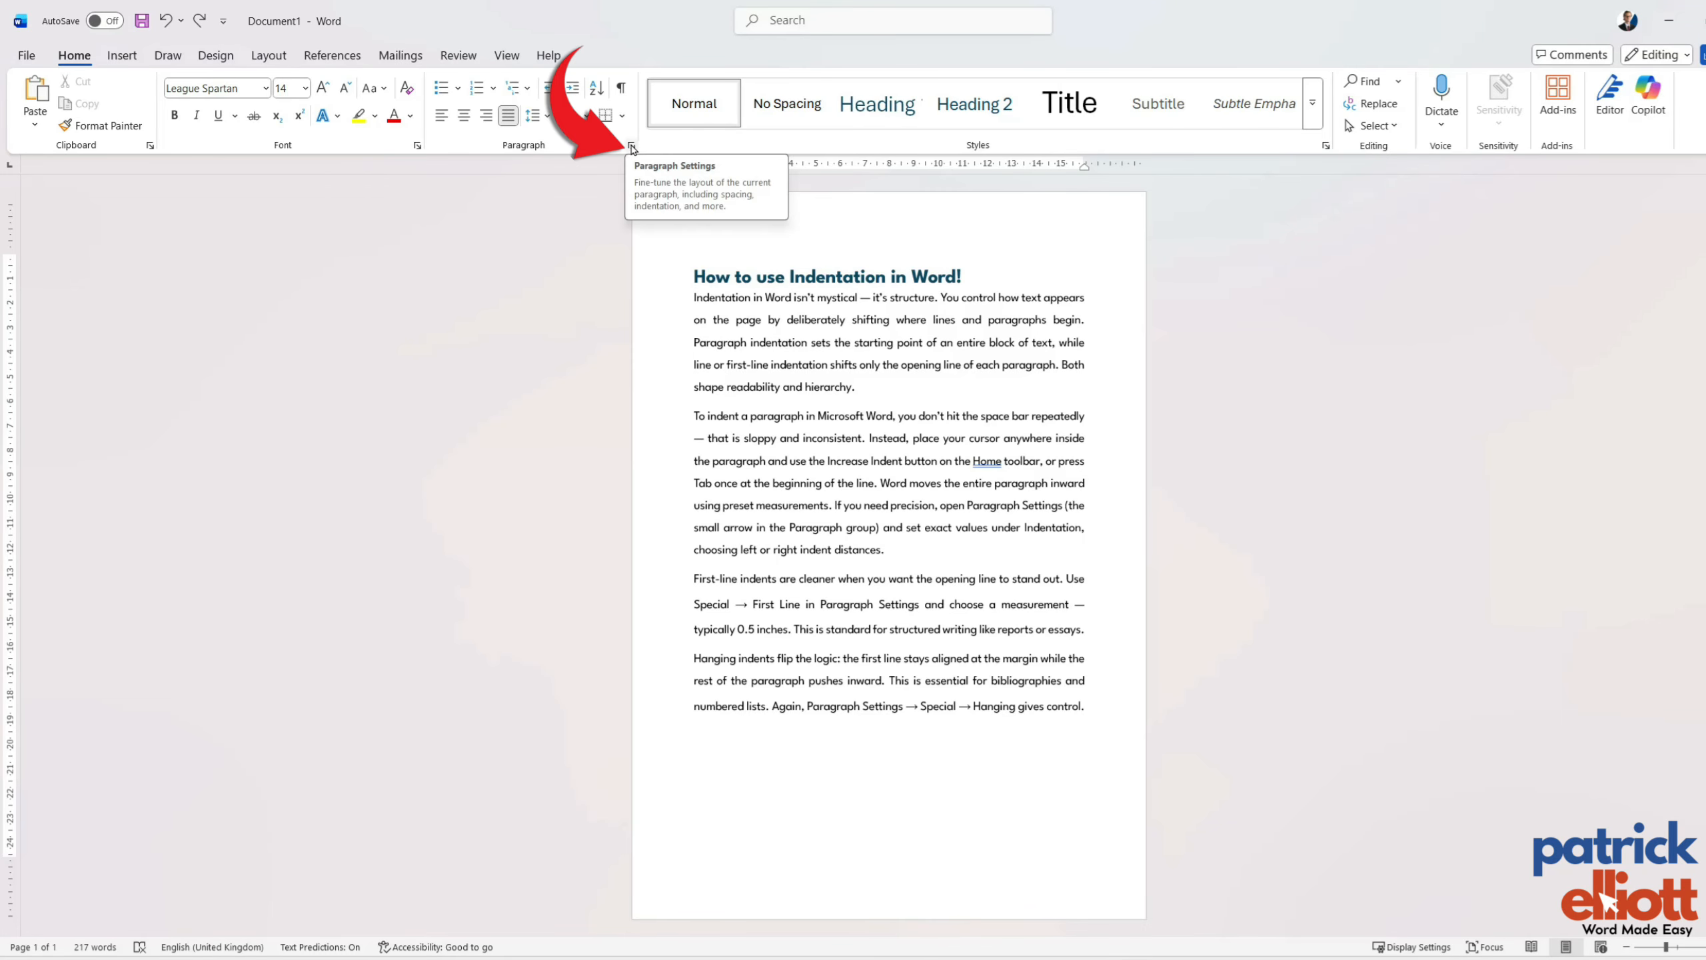
# Open the paragraph settings for the last body paragraph and set its left indentation to 2 cm.
pyautogui.click(631, 147)
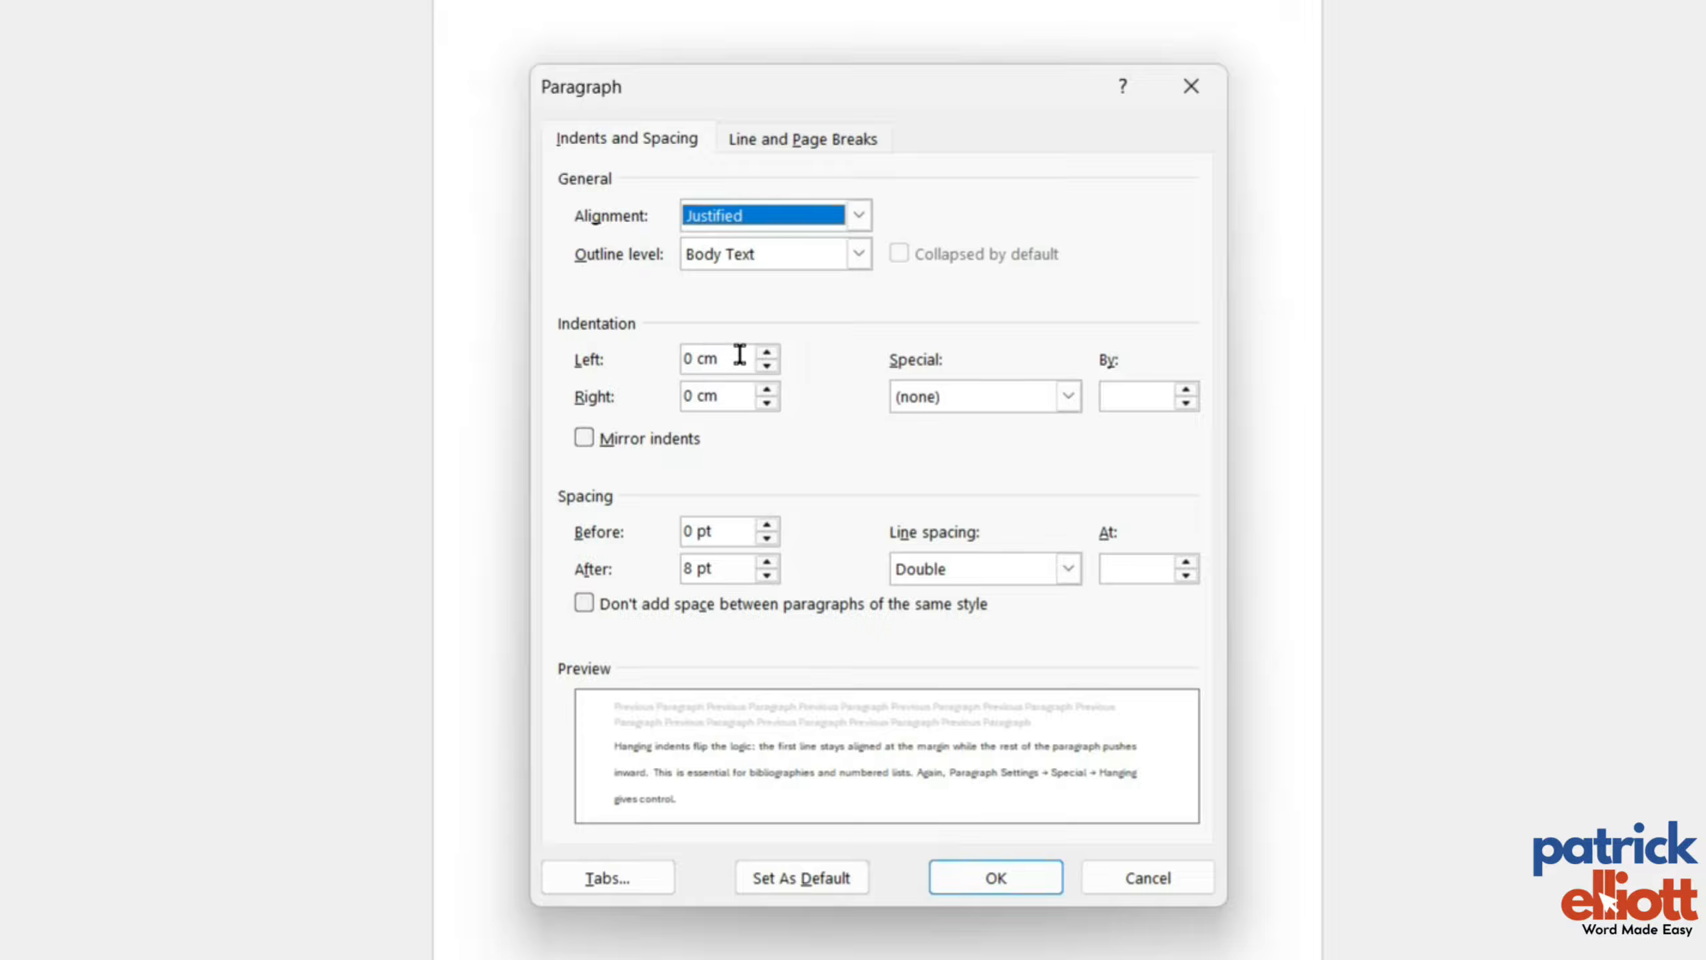
pyautogui.click(766, 353)
pyautogui.click(766, 353)
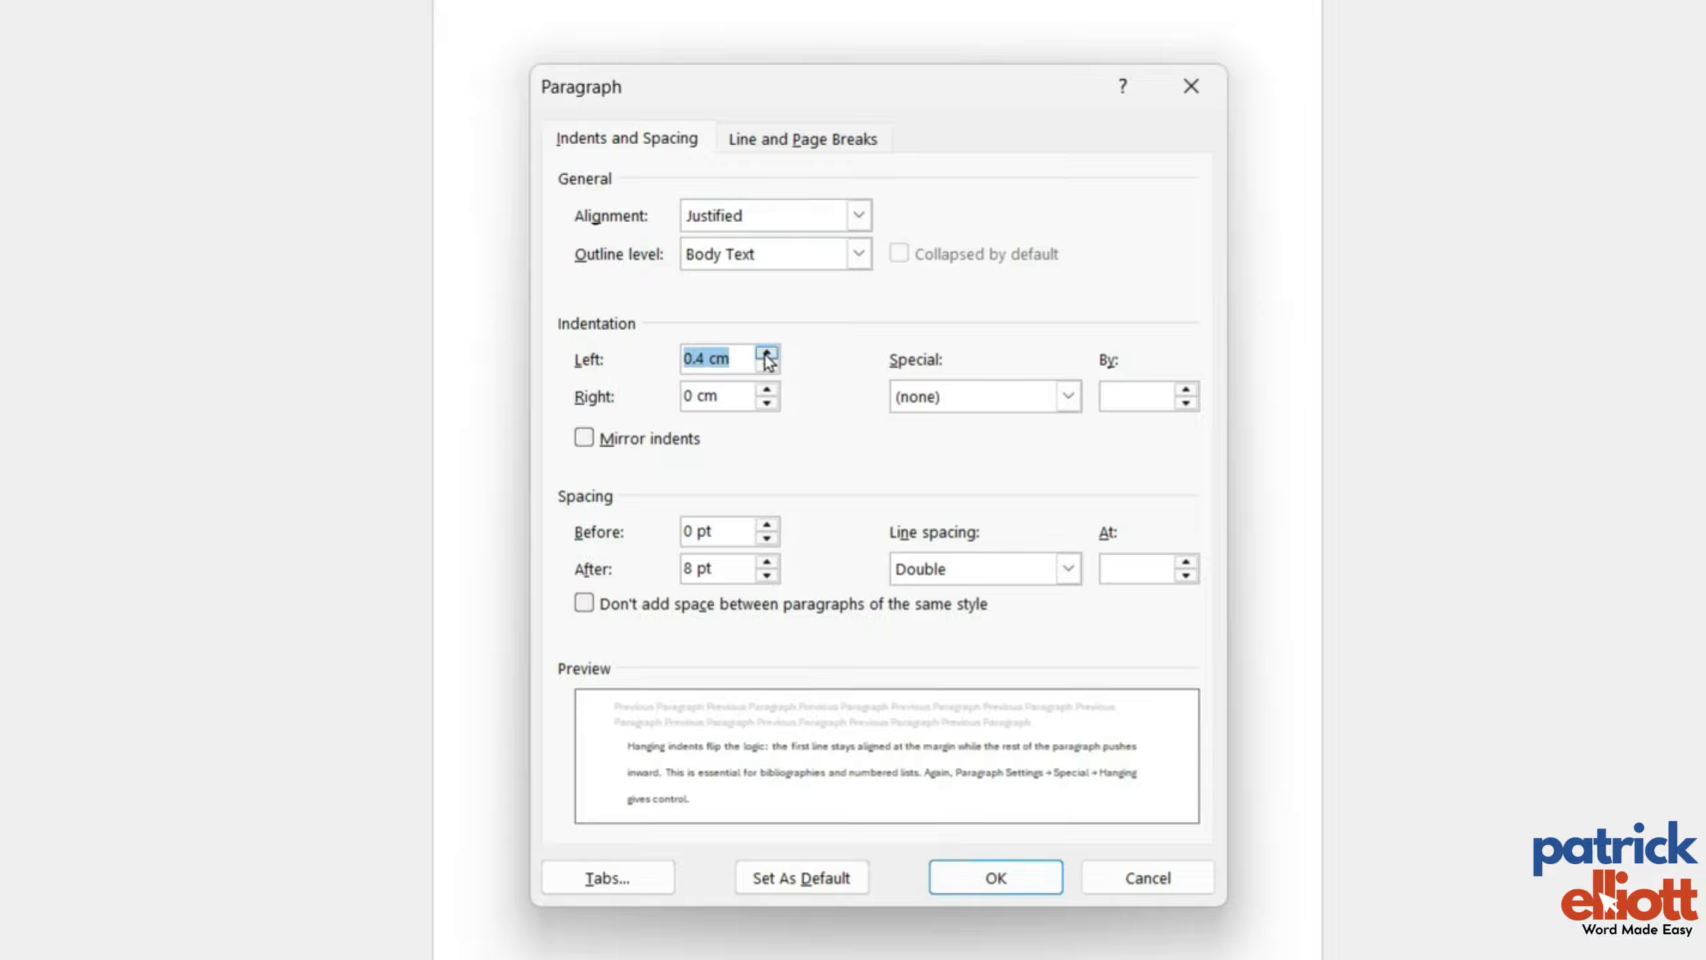
pyautogui.click(766, 352)
pyautogui.click(767, 353)
pyautogui.click(766, 353)
pyautogui.click(766, 353)
pyautogui.click(767, 352)
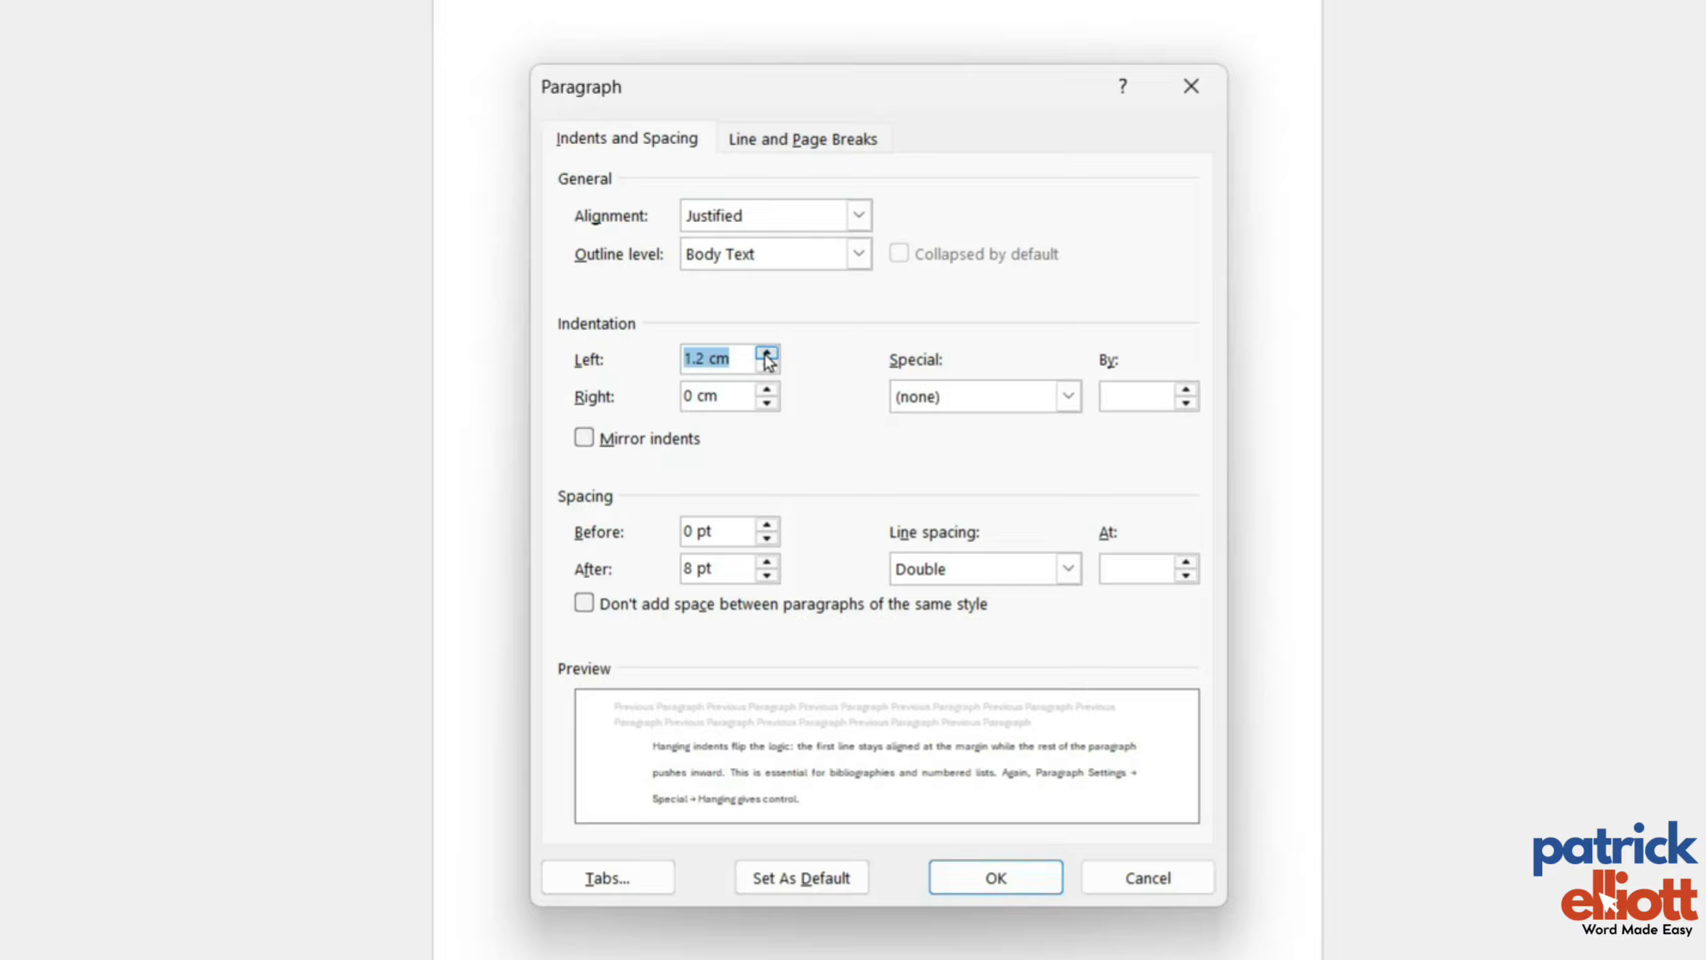
pyautogui.click(766, 352)
pyautogui.click(766, 353)
pyautogui.click(766, 352)
pyautogui.click(766, 353)
pyautogui.click(766, 353)
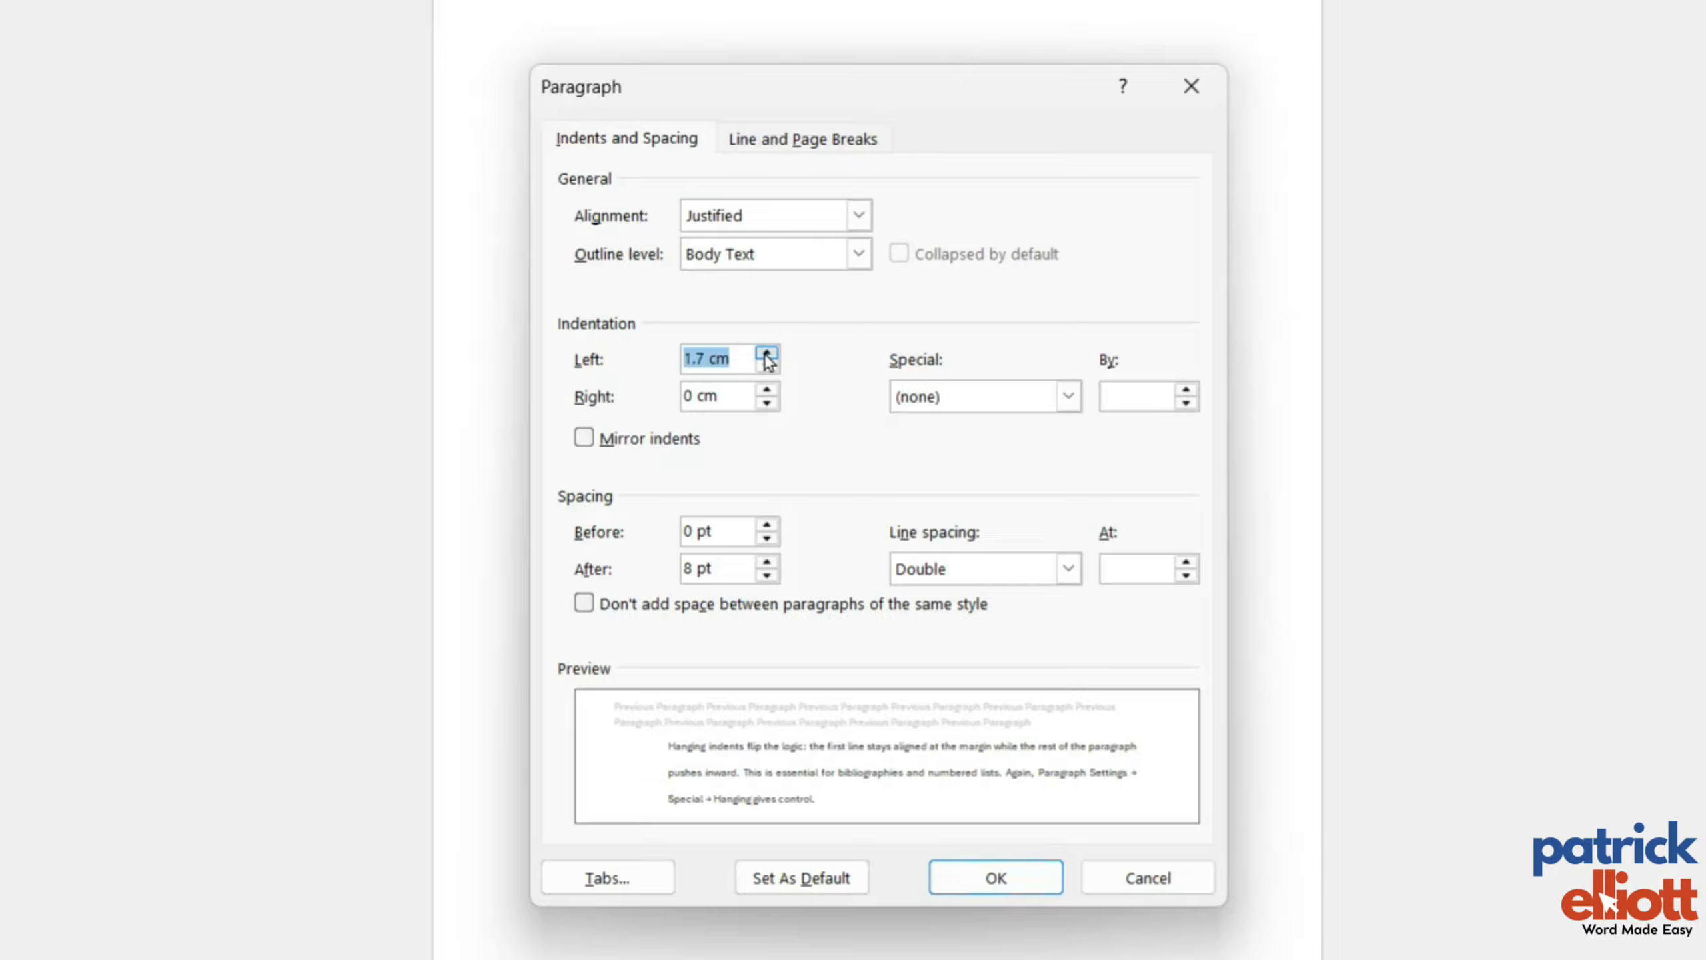
pyautogui.click(766, 352)
pyautogui.click(766, 352)
pyautogui.click(767, 353)
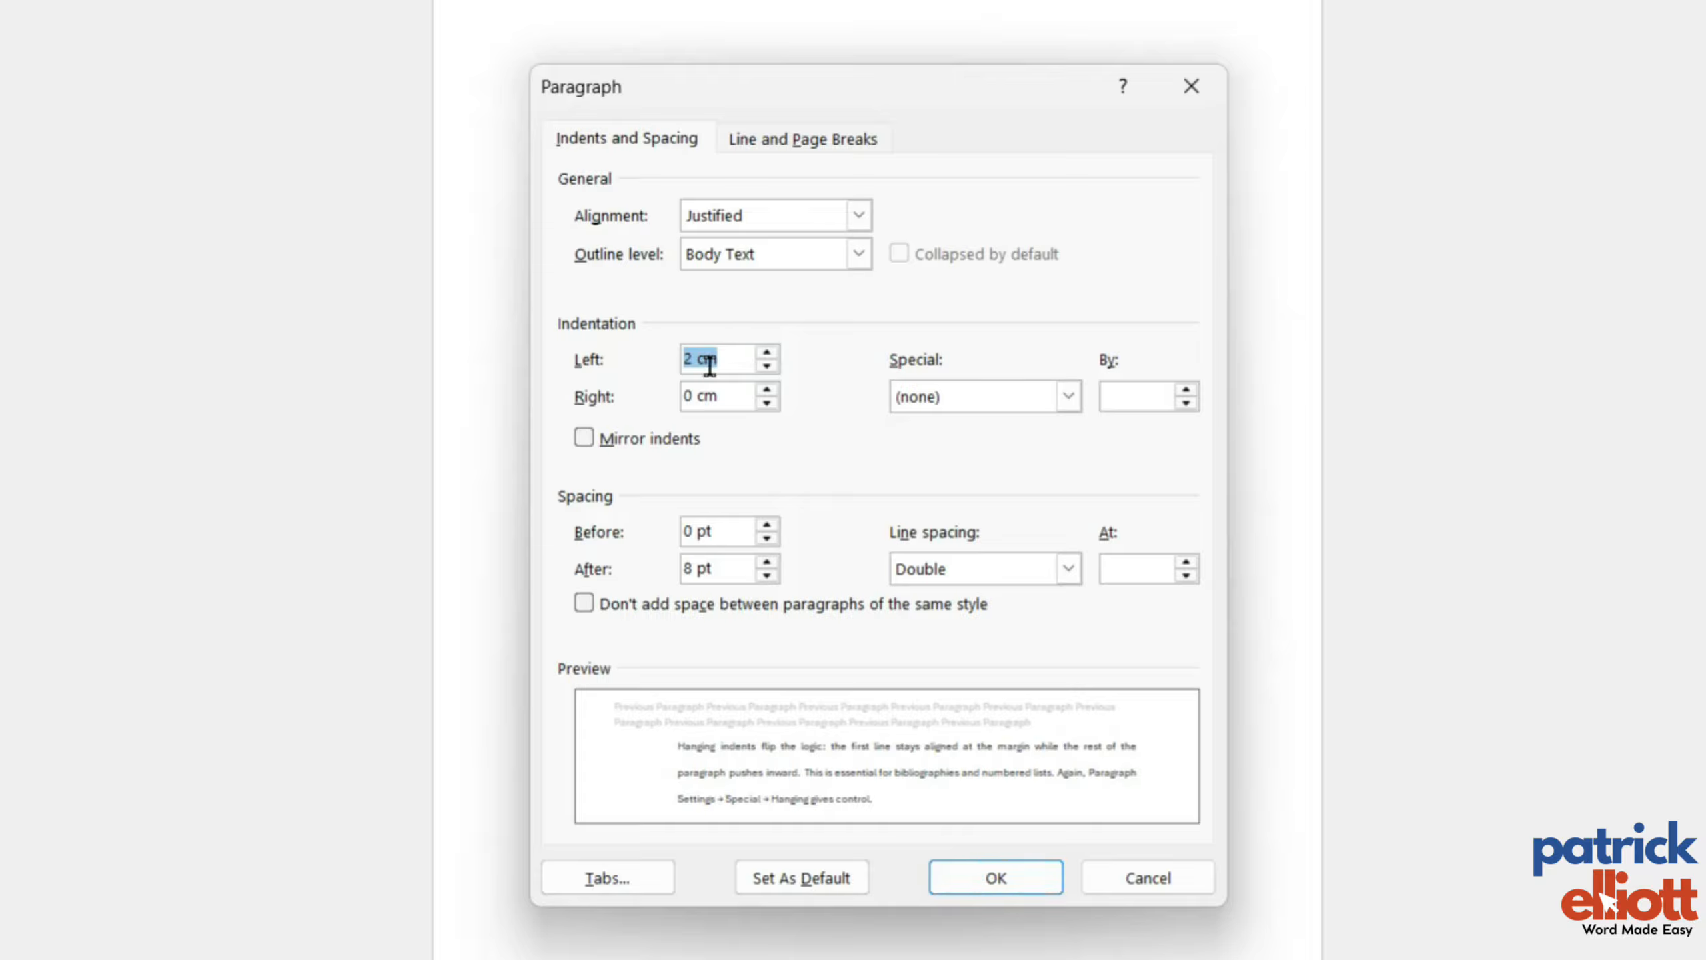
# Set the right indentation of the last body paragraph to 2 cm.
pyautogui.click(766, 389)
pyautogui.click(766, 390)
pyautogui.click(767, 390)
pyautogui.click(767, 390)
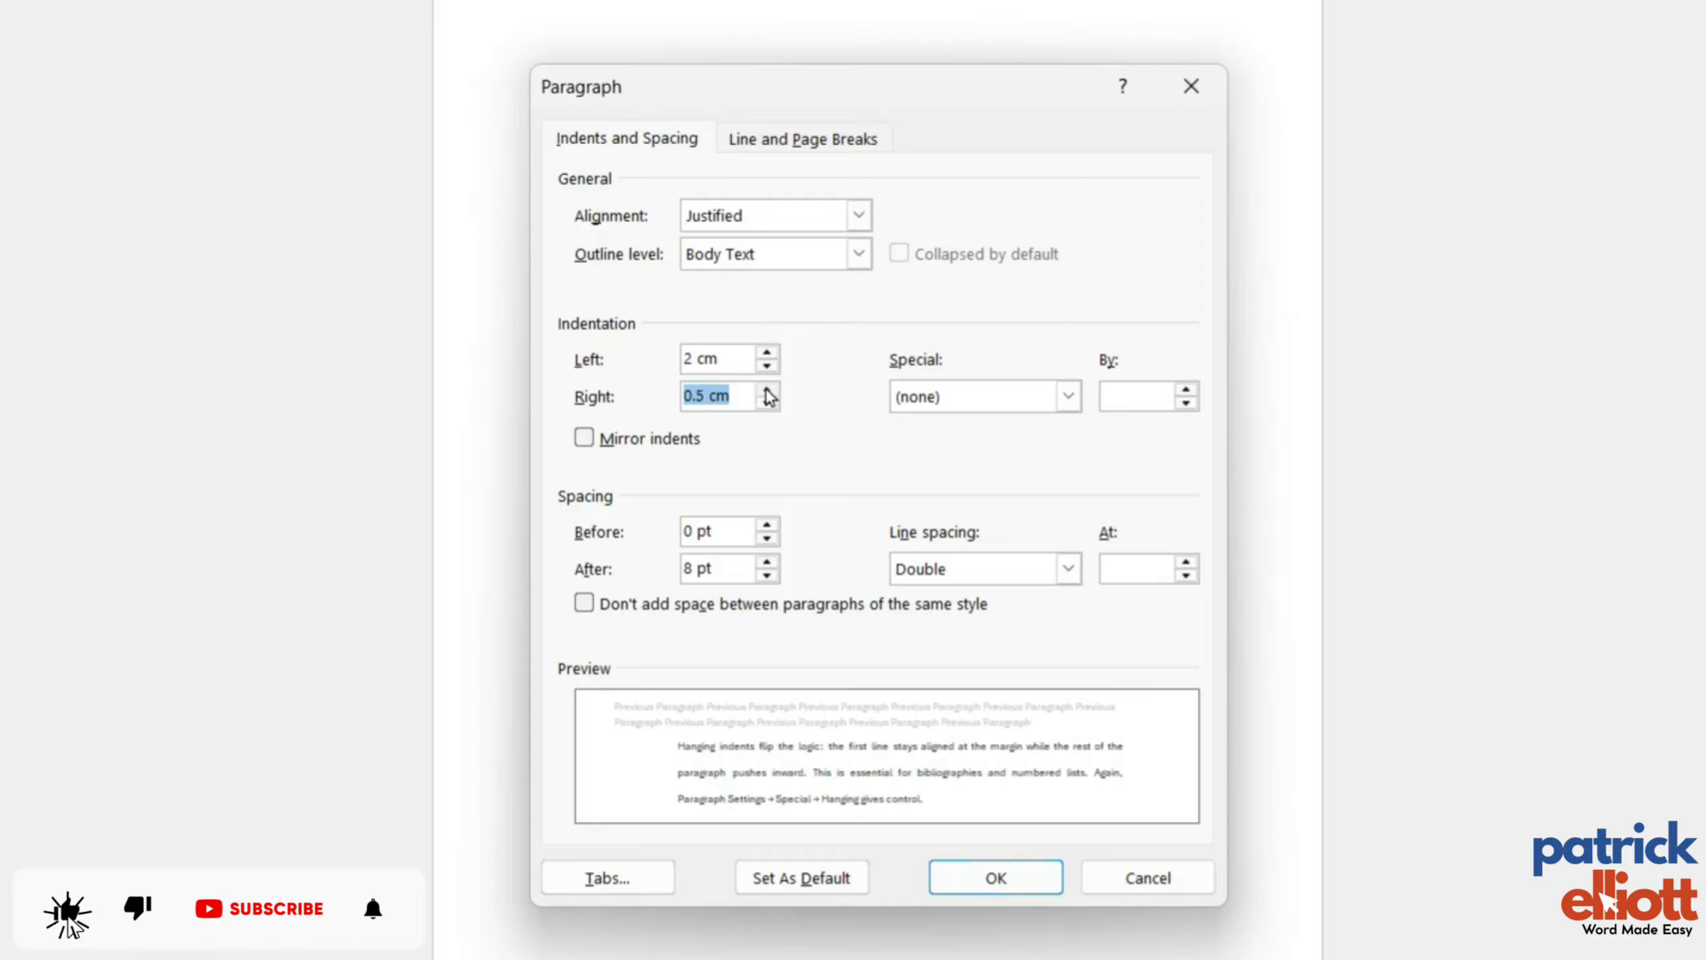
pyautogui.click(766, 390)
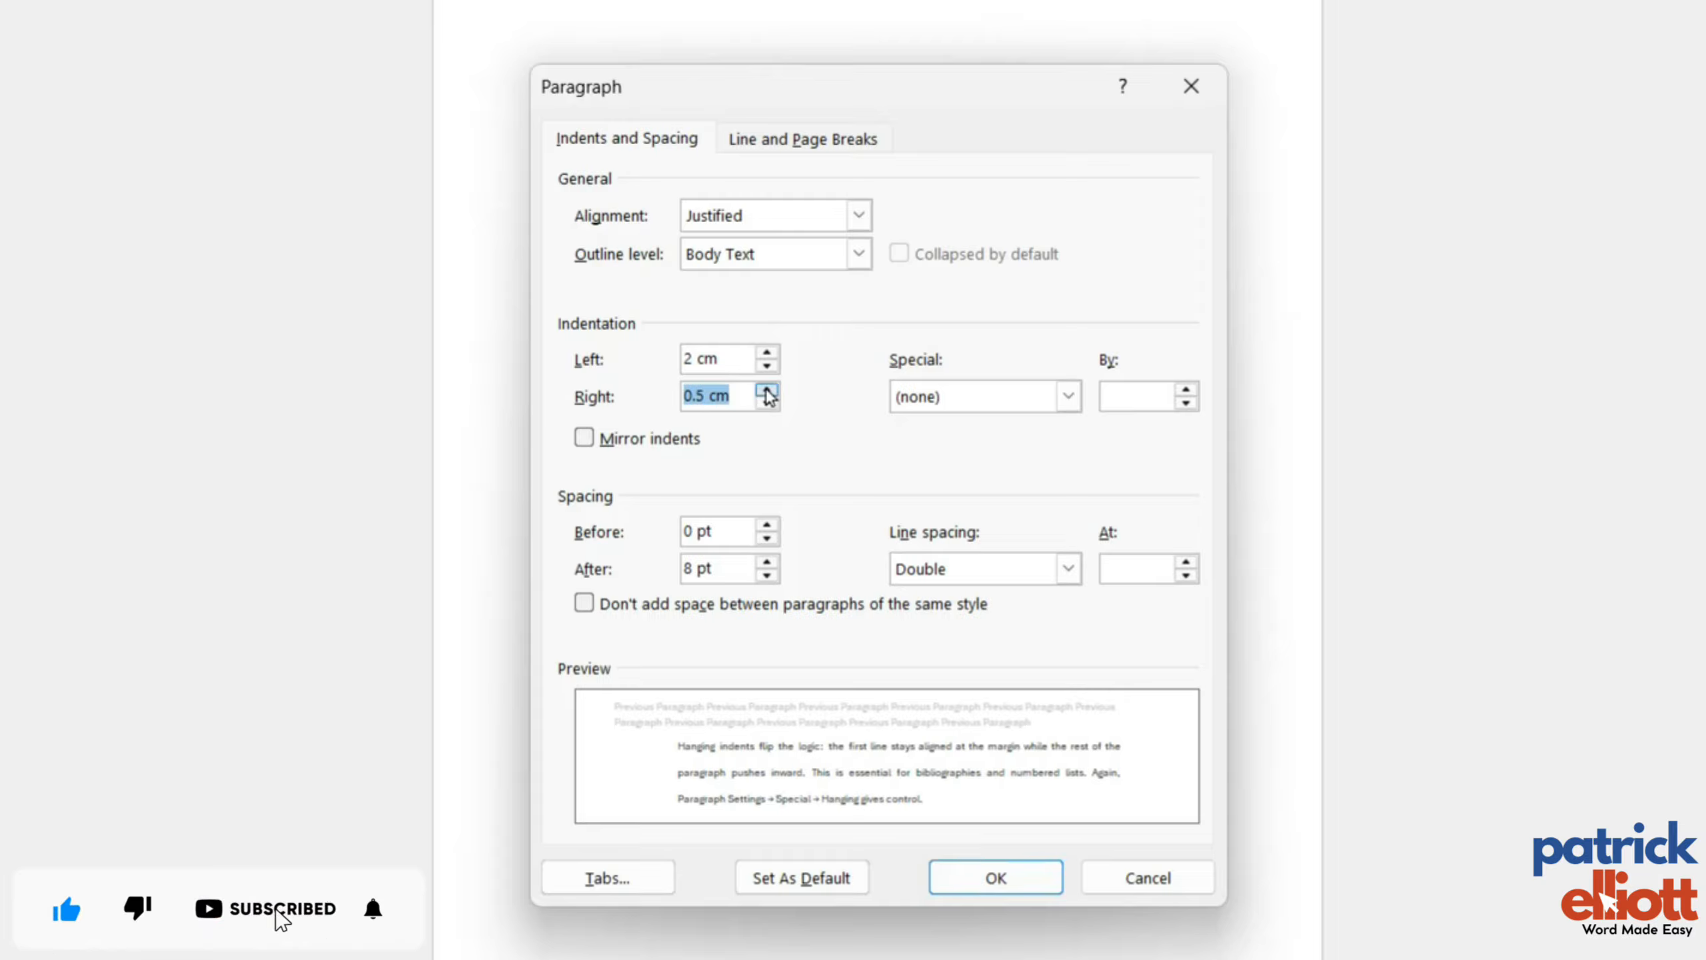
pyautogui.click(766, 390)
pyautogui.click(767, 390)
pyautogui.click(766, 389)
pyautogui.click(766, 390)
pyautogui.click(766, 390)
pyautogui.click(766, 390)
pyautogui.click(766, 389)
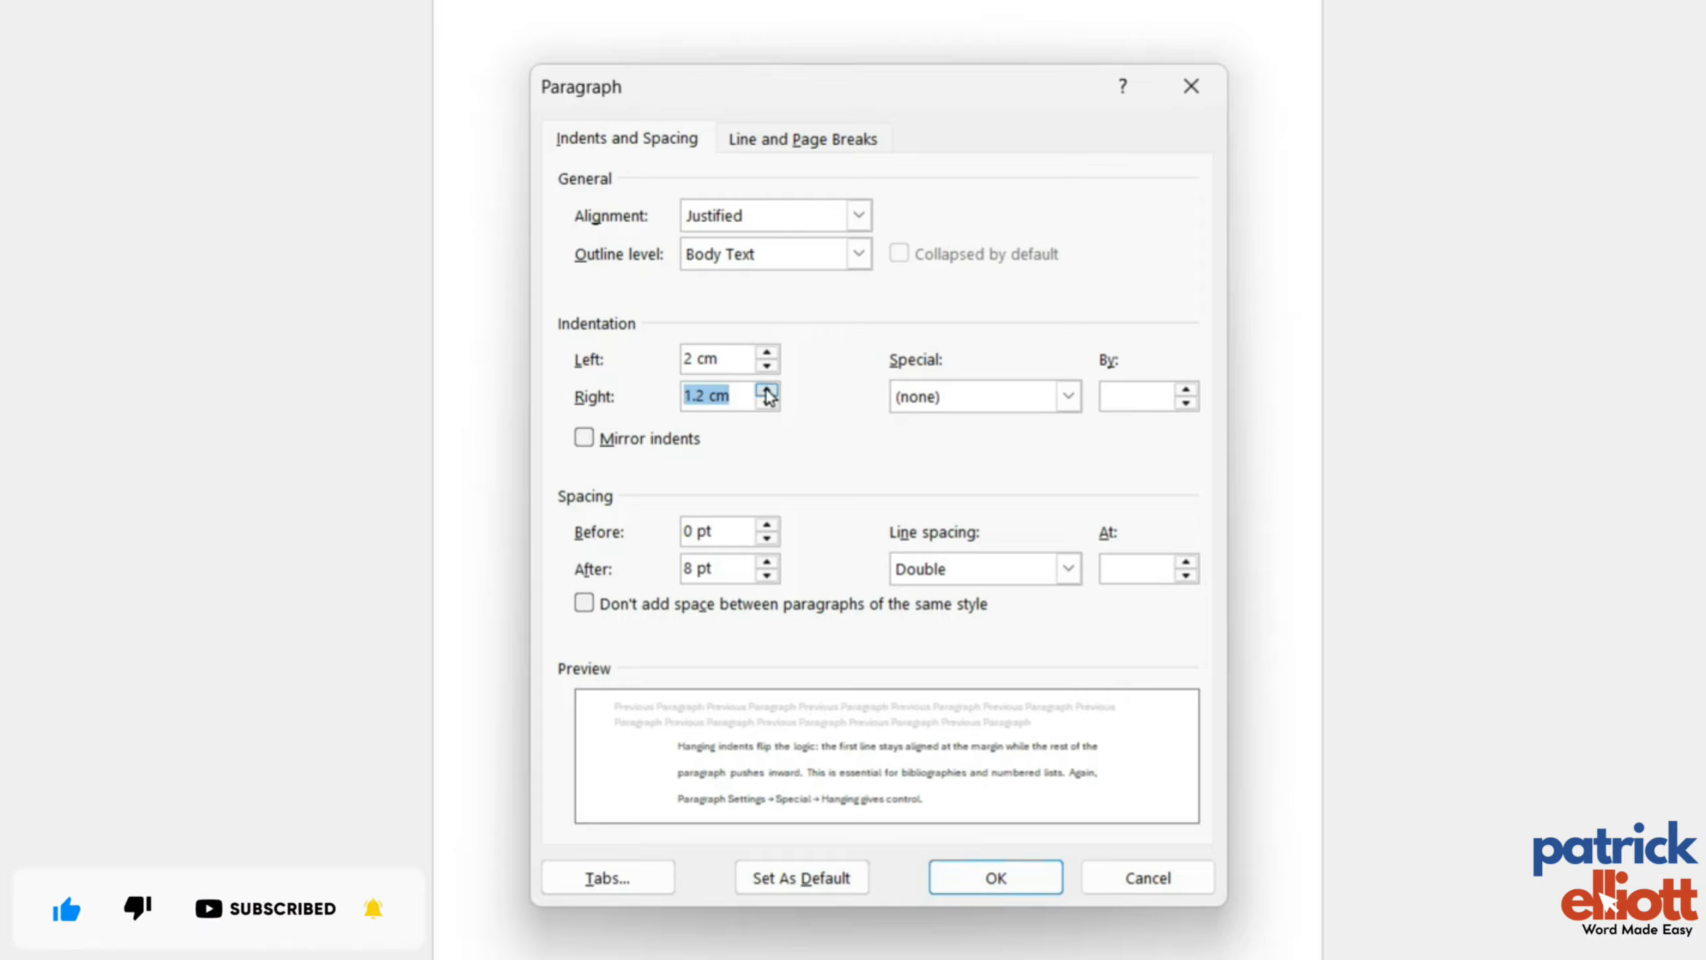
pyautogui.click(766, 390)
pyautogui.click(766, 390)
pyautogui.click(766, 390)
pyautogui.click(767, 389)
pyautogui.click(766, 390)
pyautogui.click(766, 390)
pyautogui.click(766, 390)
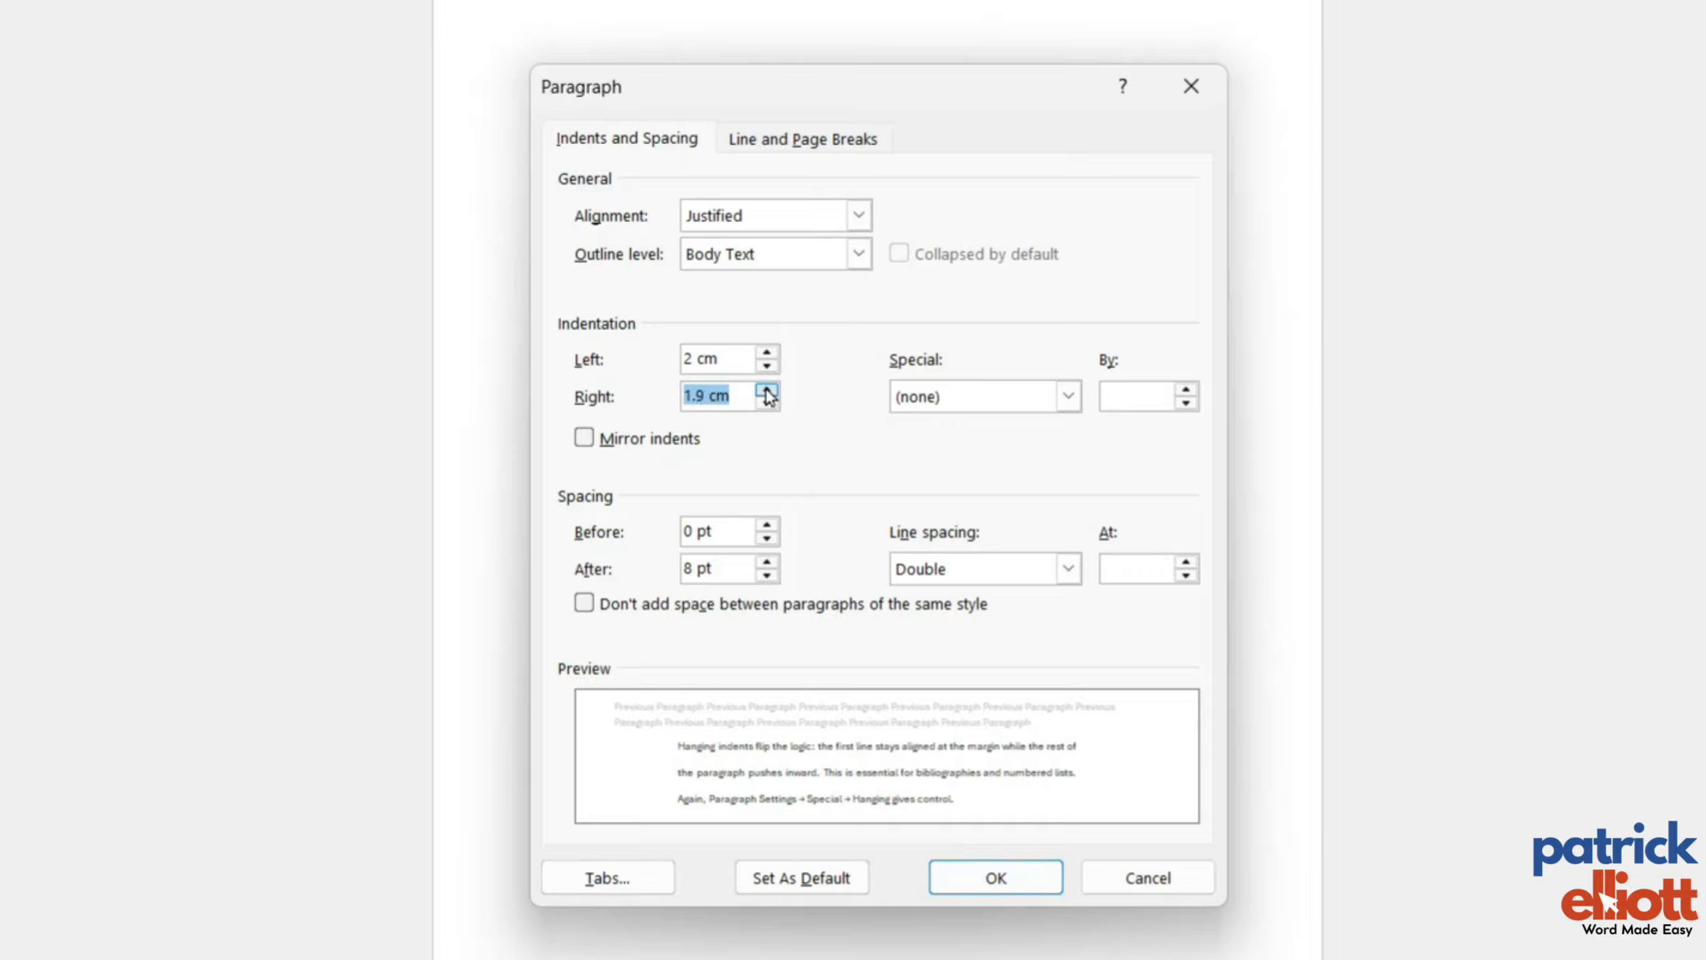
pyautogui.click(767, 389)
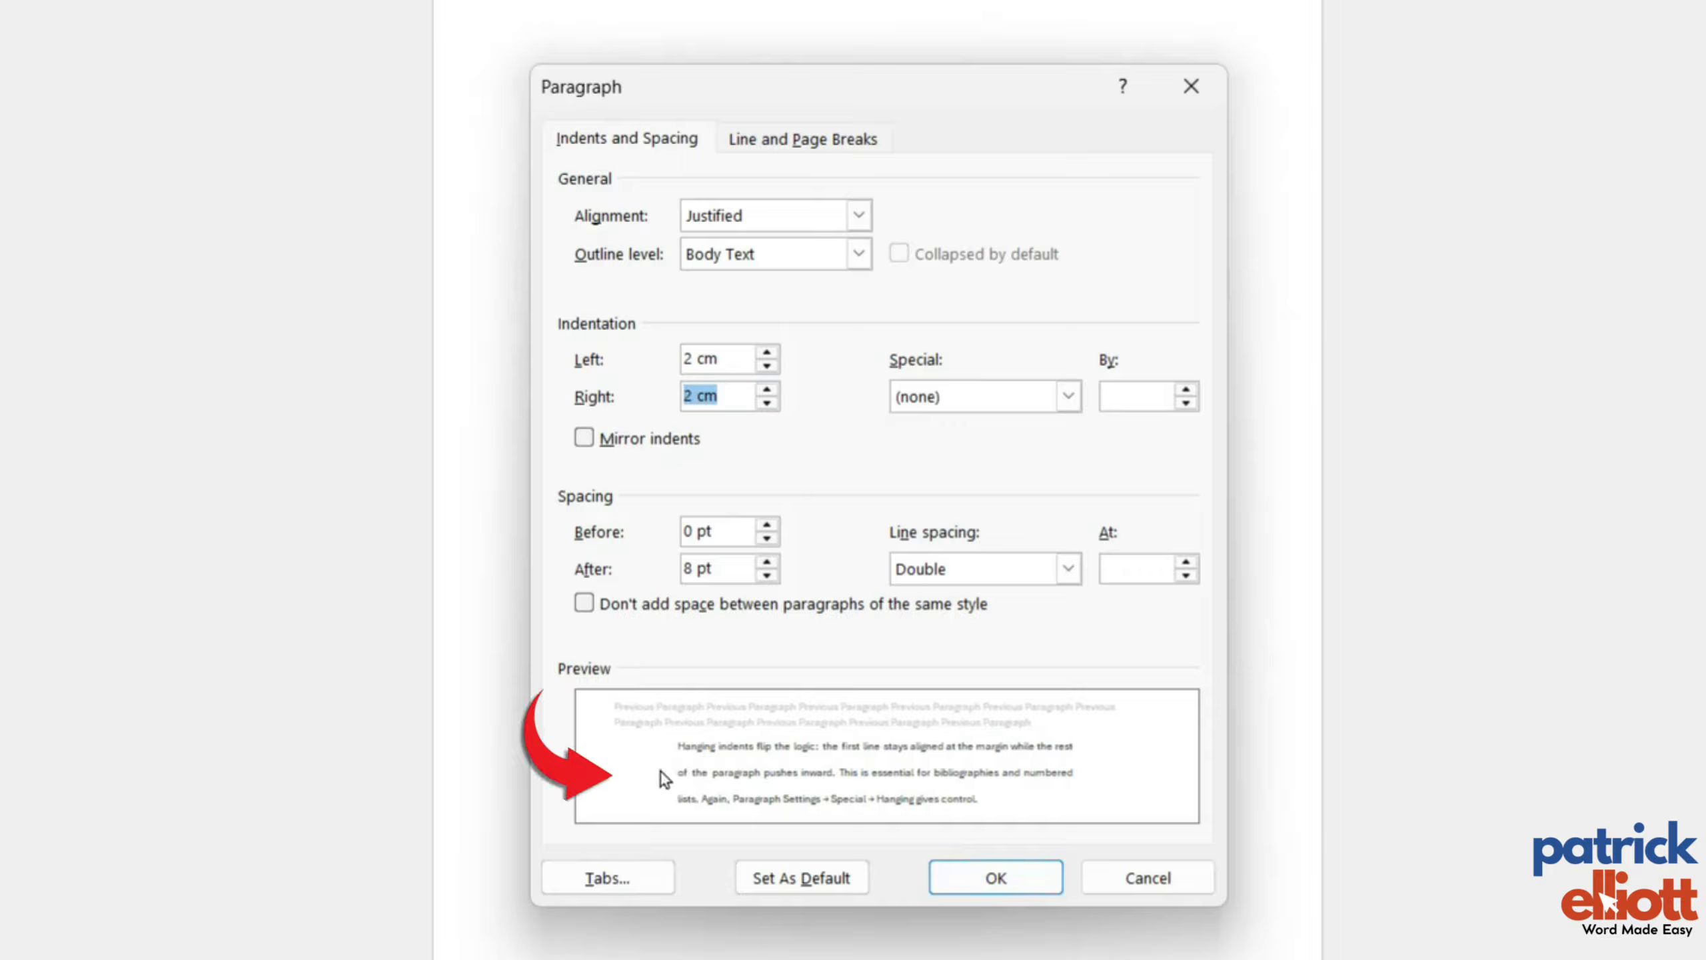
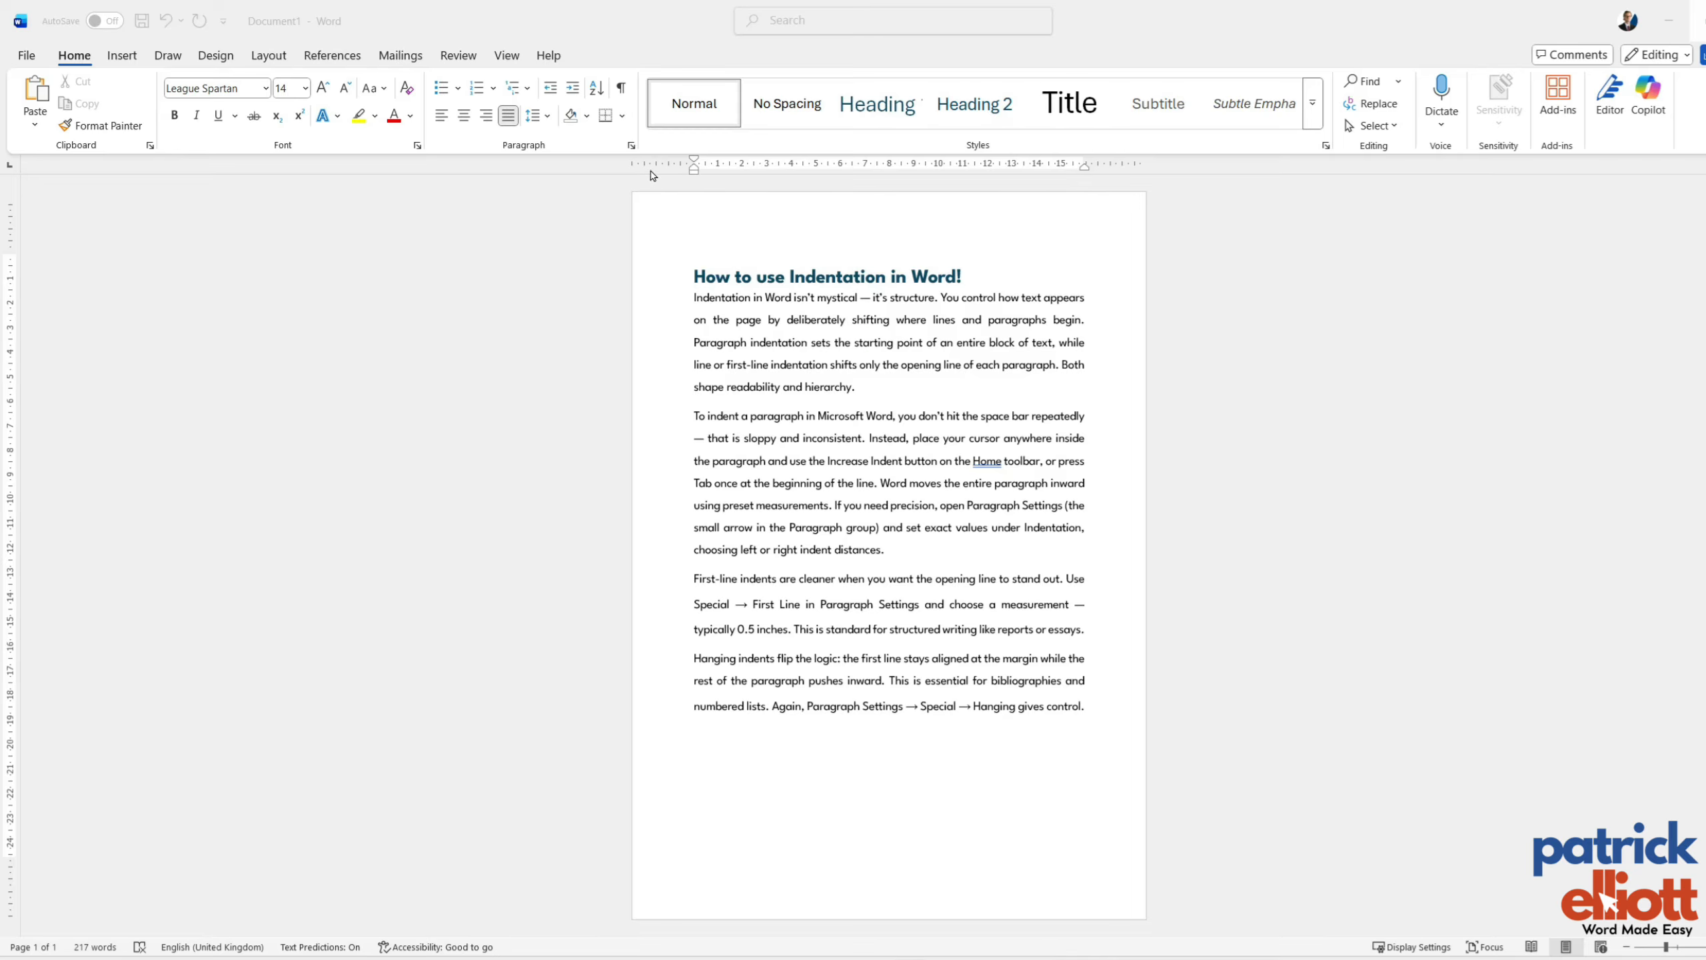
# Review the tab settings and try indenting the first line of the first body paragraph by one tab, and remove it.
pyautogui.click(630, 148)
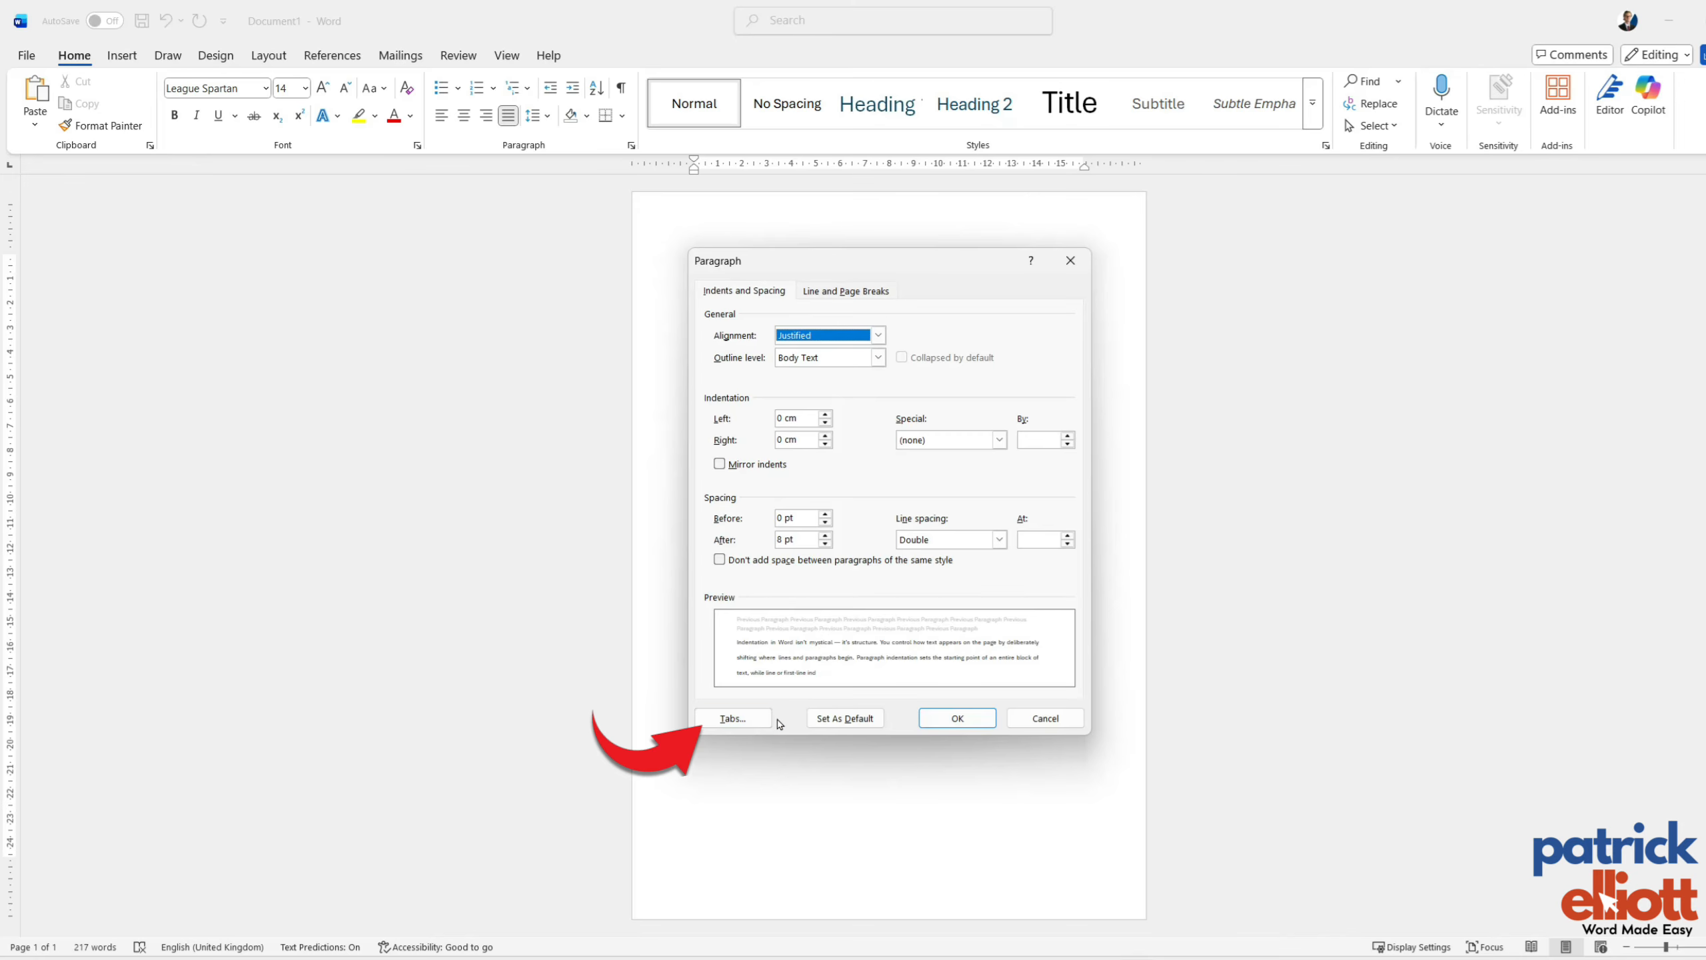
pyautogui.click(763, 722)
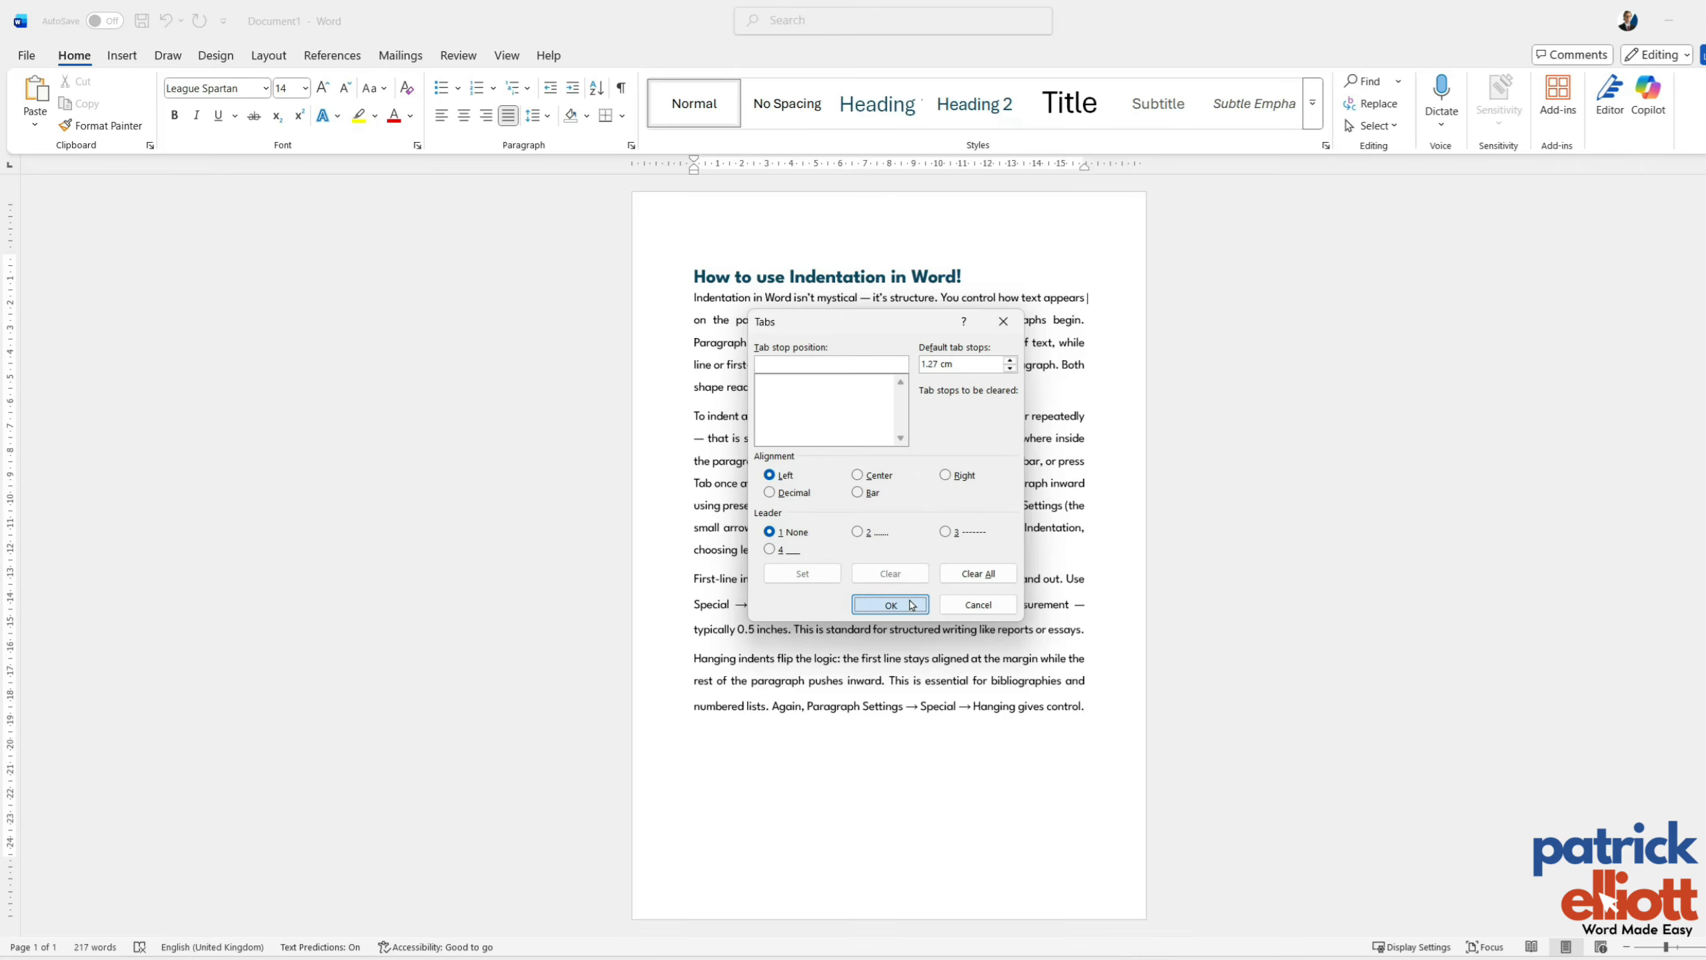
pyautogui.click(911, 605)
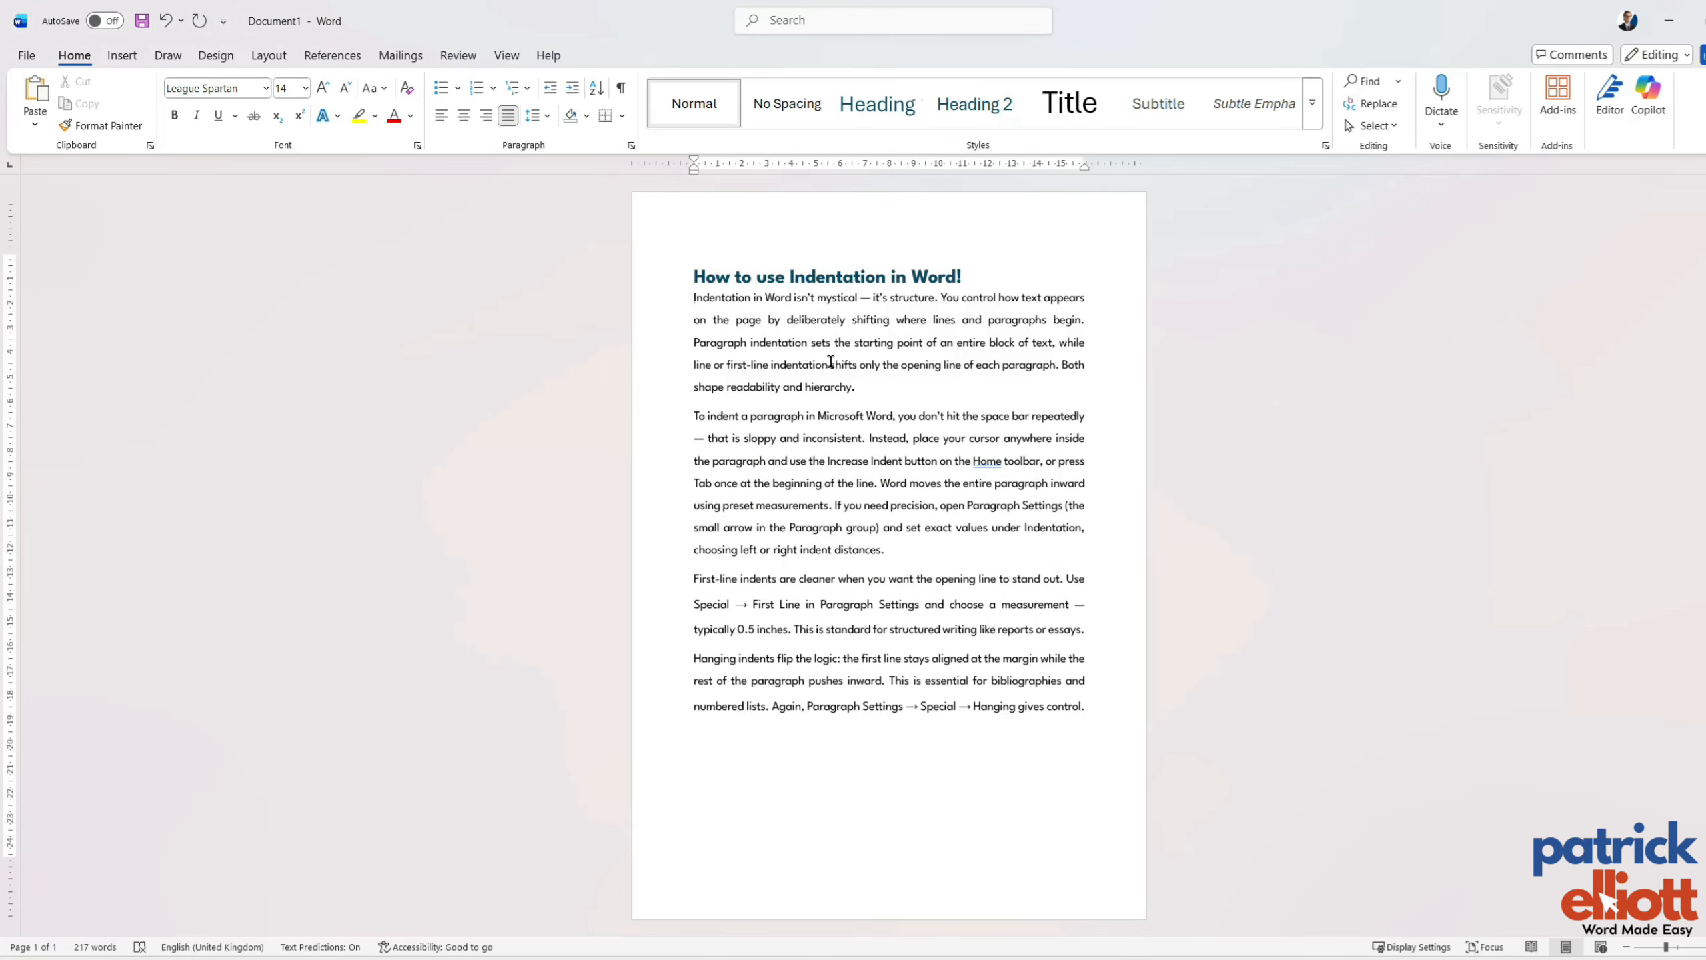
pyautogui.press('Tab')
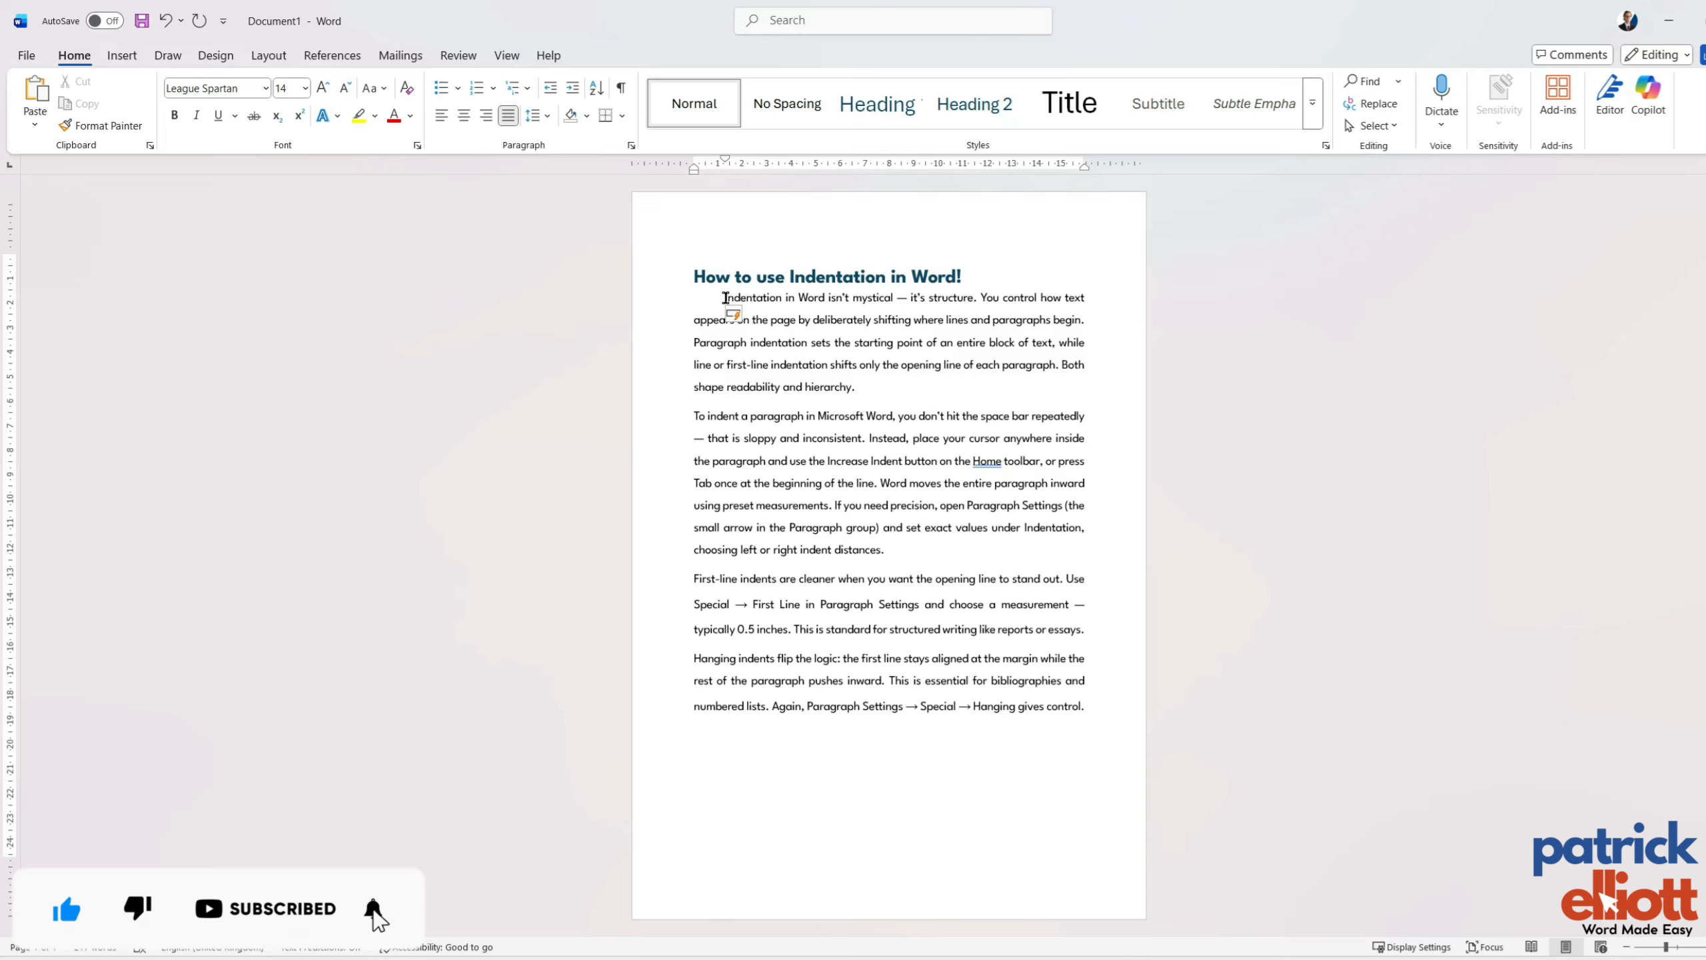
pyautogui.press('BackSpace')
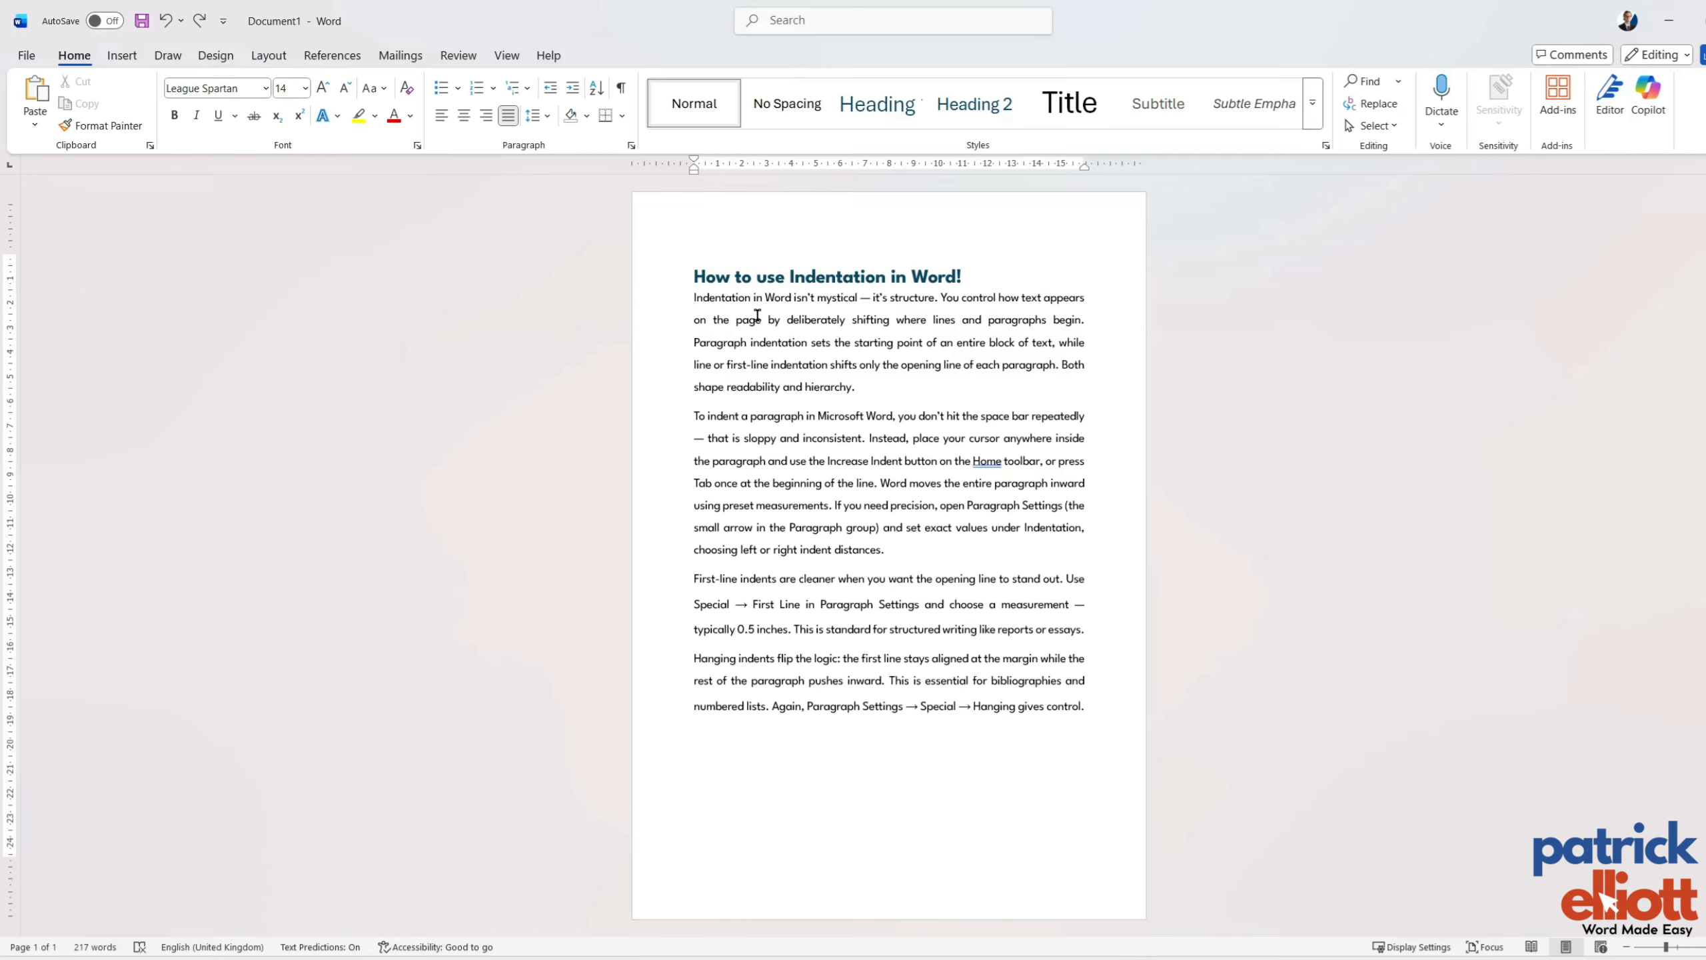
# Set the document's default tab stops to 2 cm in the tab settings.
pyautogui.click(631, 146)
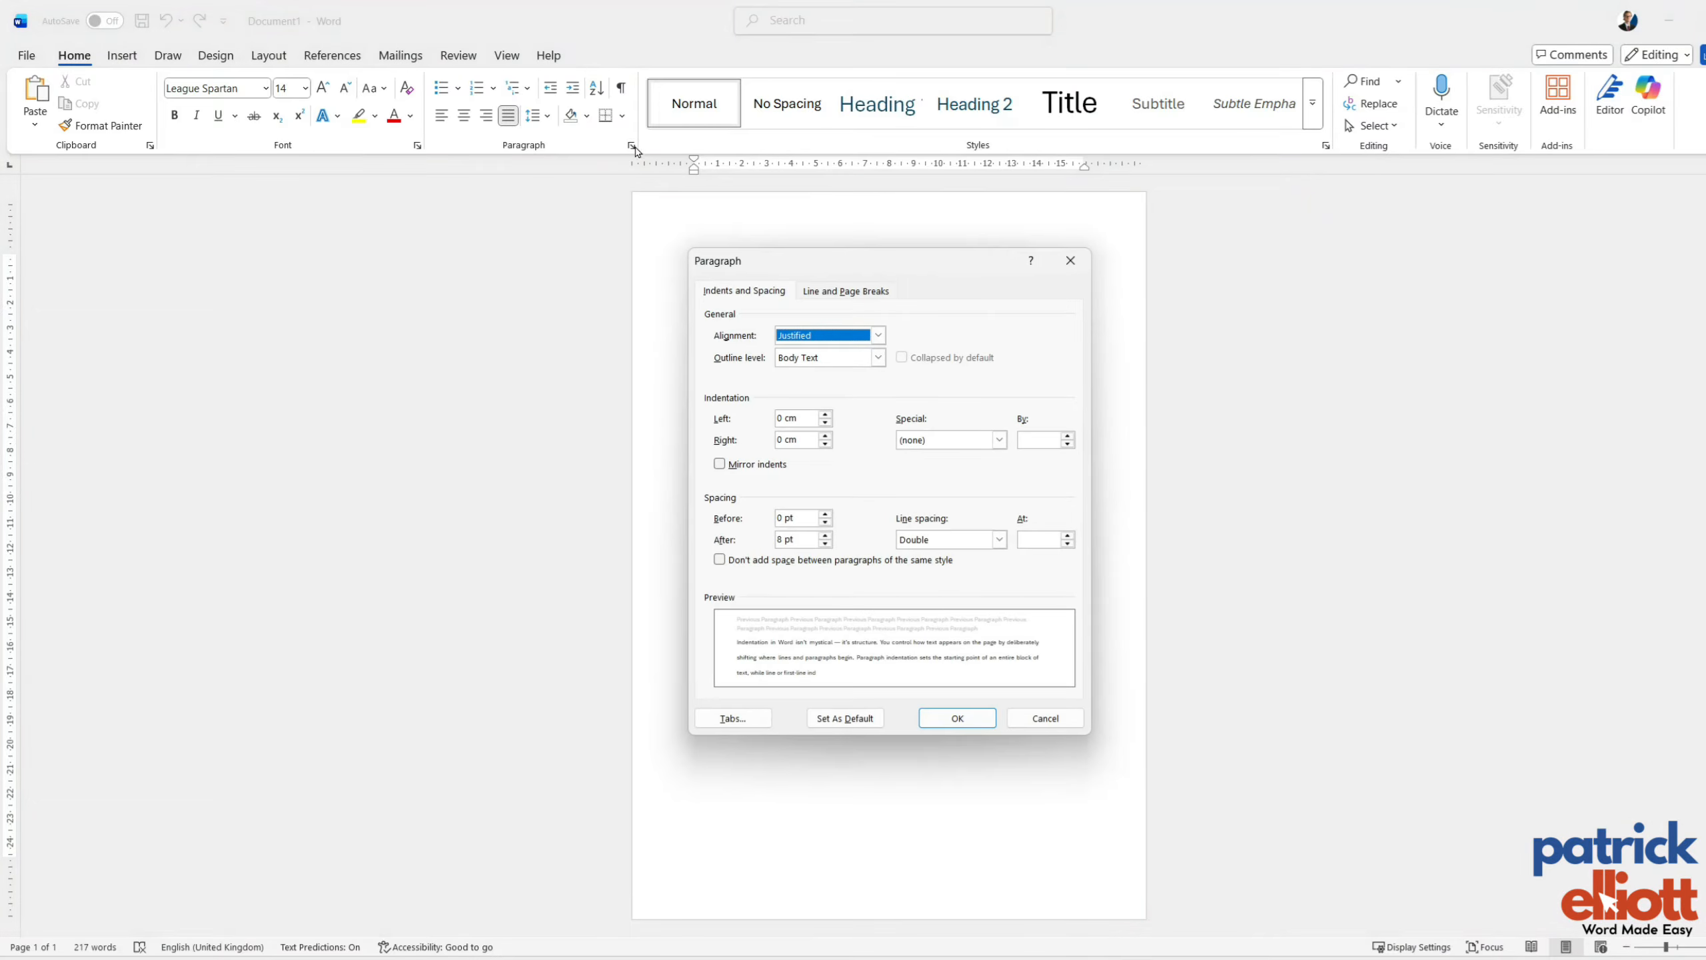
pyautogui.click(756, 718)
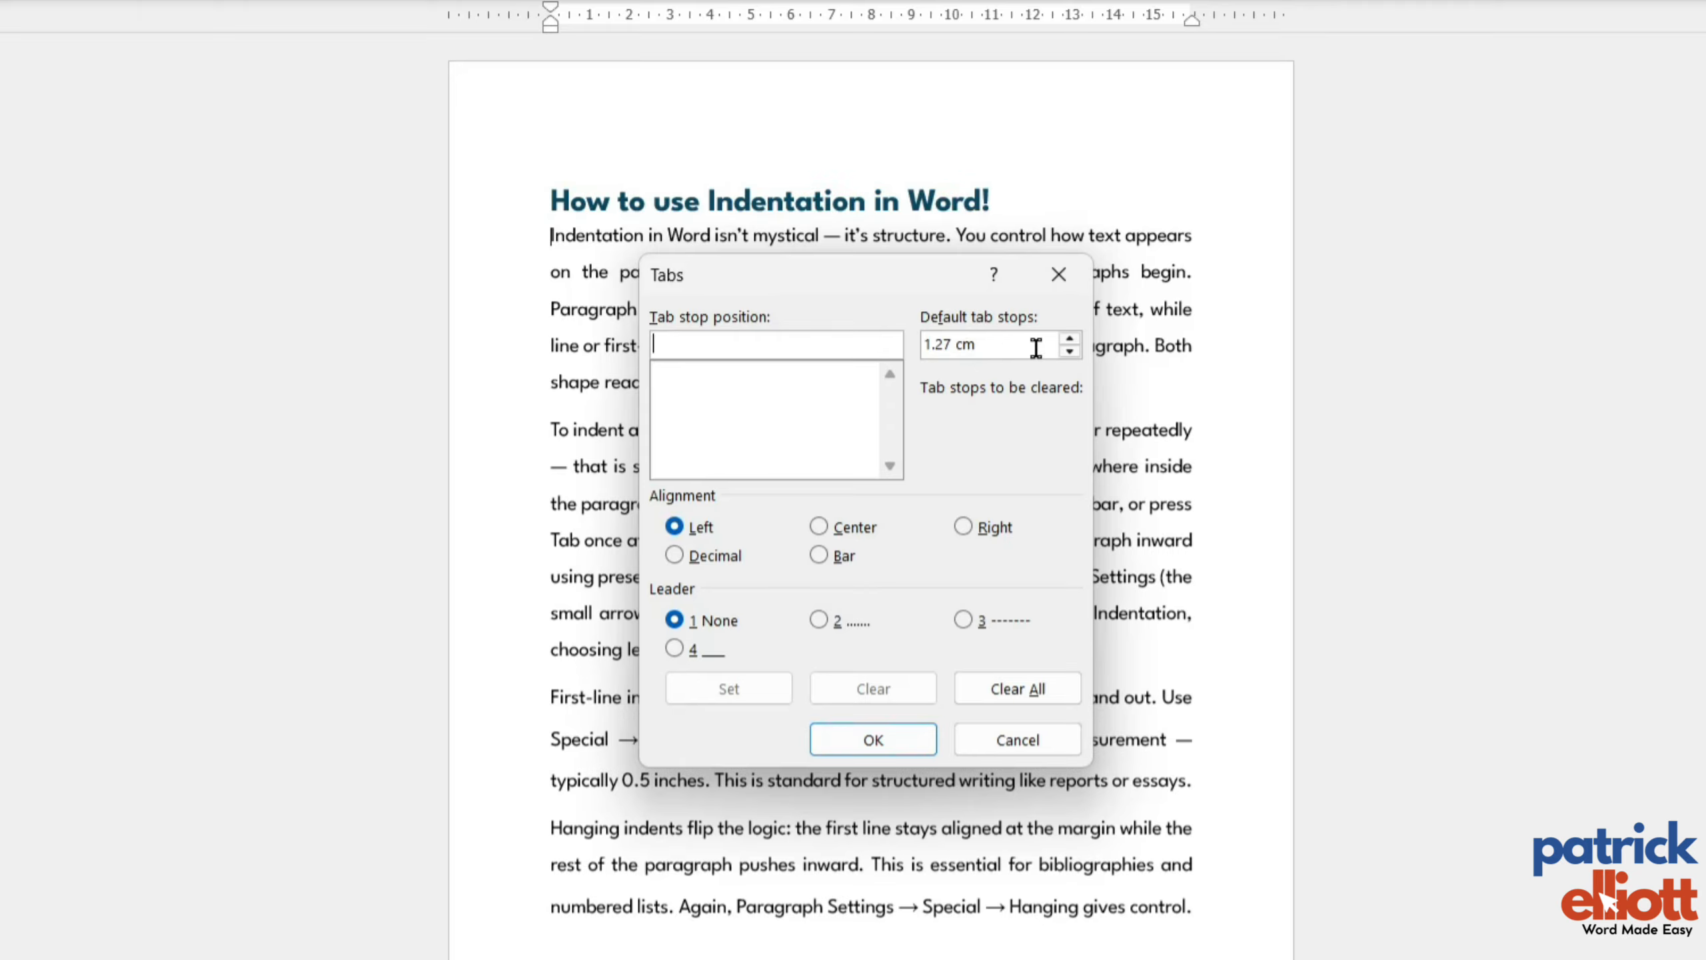
pyautogui.click(1071, 340)
pyautogui.click(1070, 339)
pyautogui.click(918, 747)
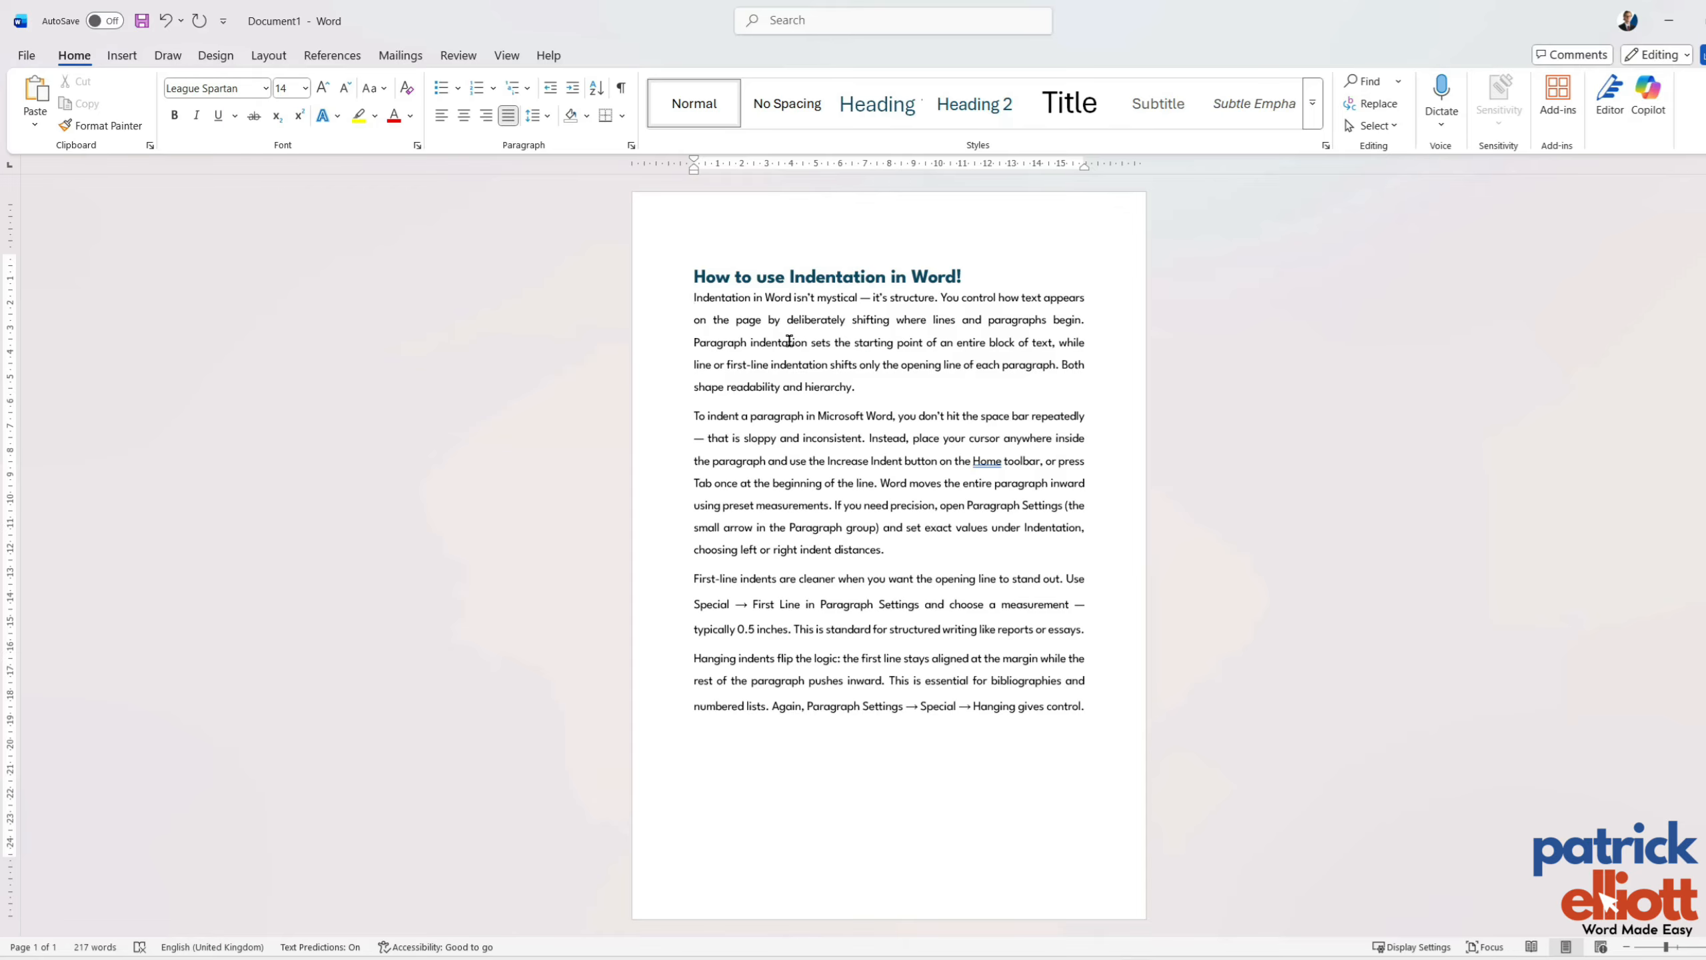
# Try indenting the first line of the first body paragraph by one tab stop and the whole paragraph by two.
pyautogui.press('Tab')
pyautogui.moveTo(860, 385); pyautogui.dragTo(693, 274)
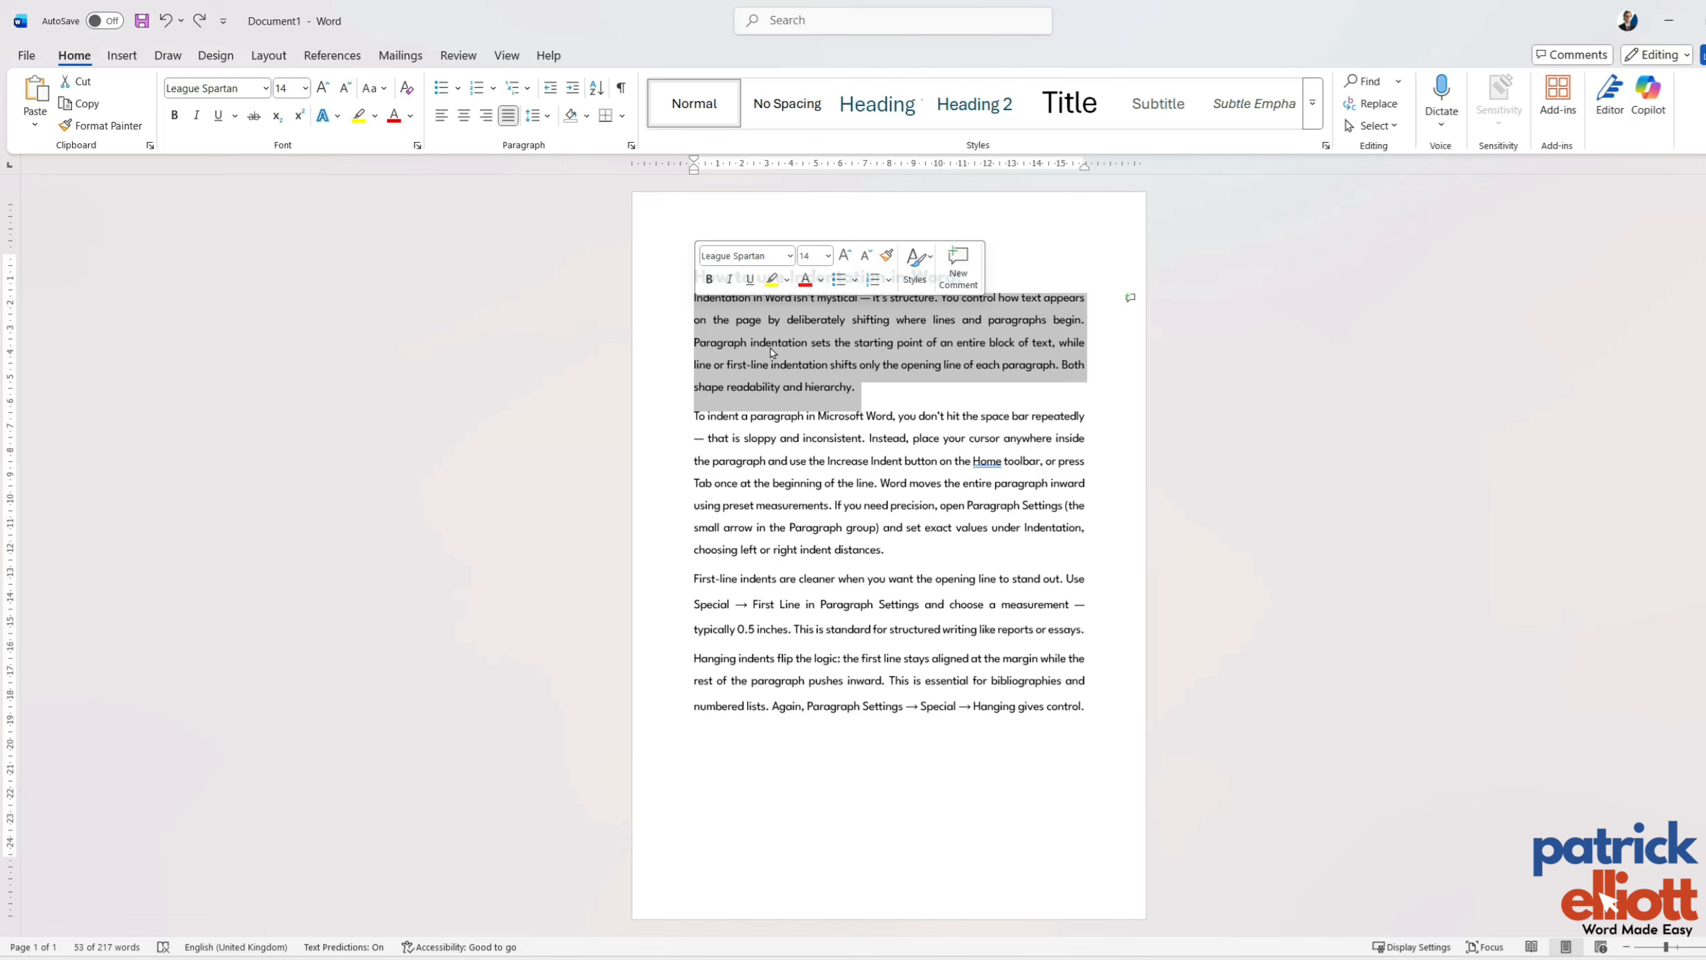
pyautogui.press('Tab')
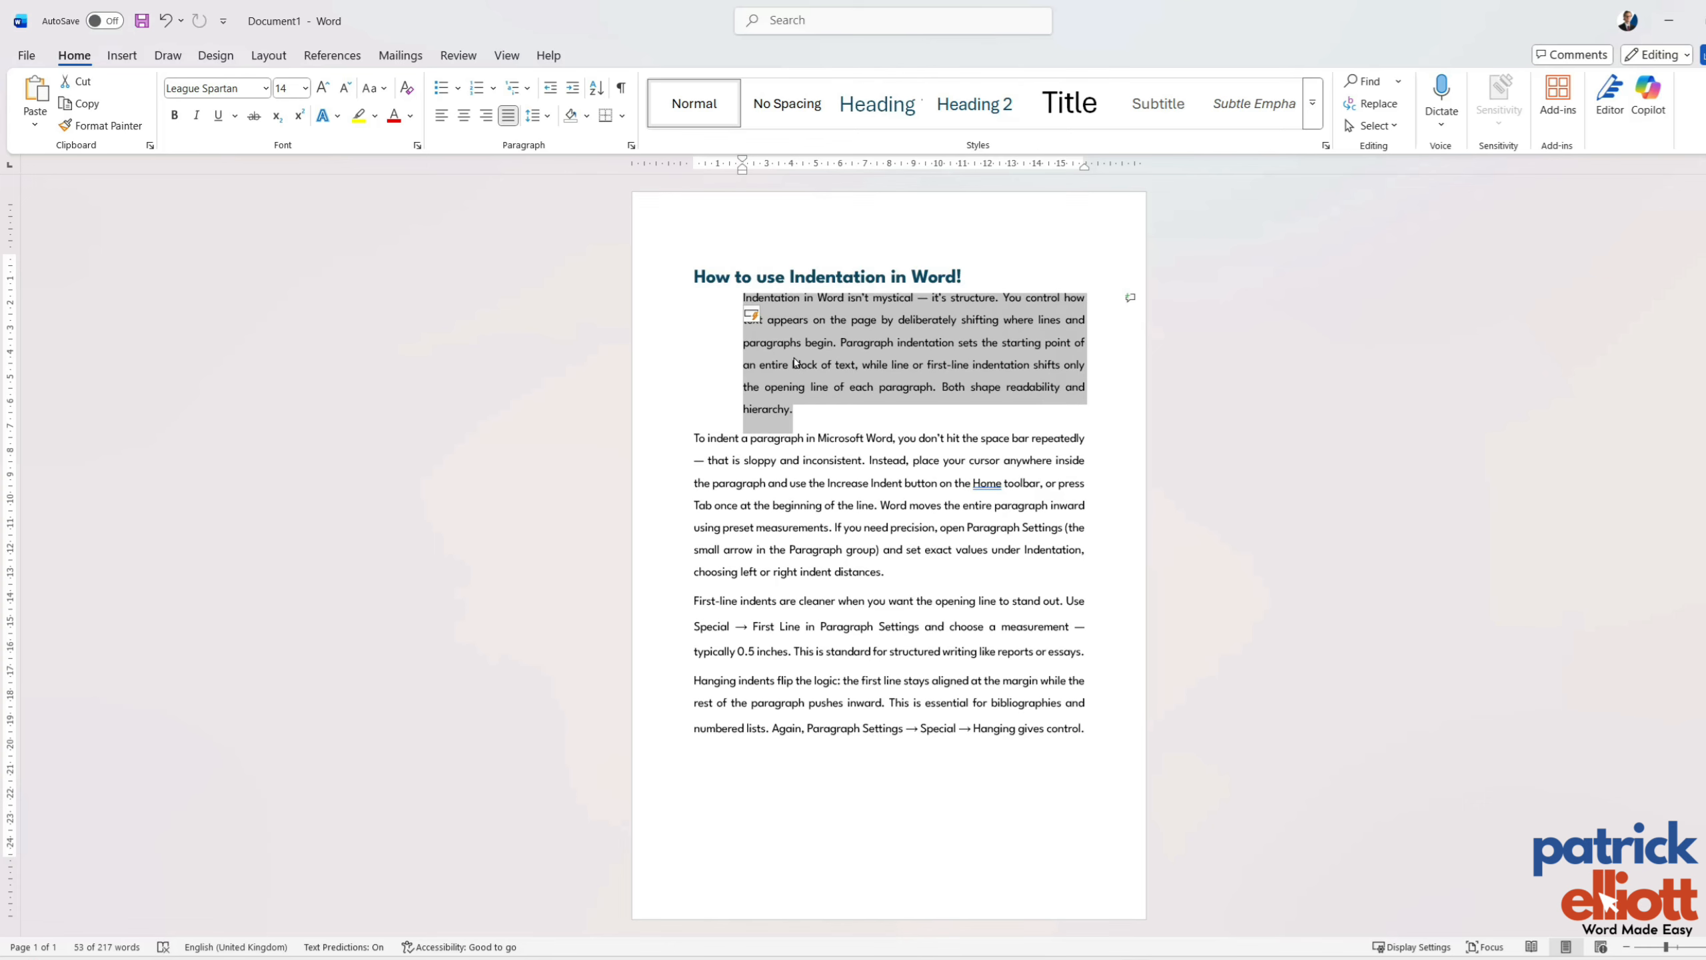
pyautogui.press('Tab')
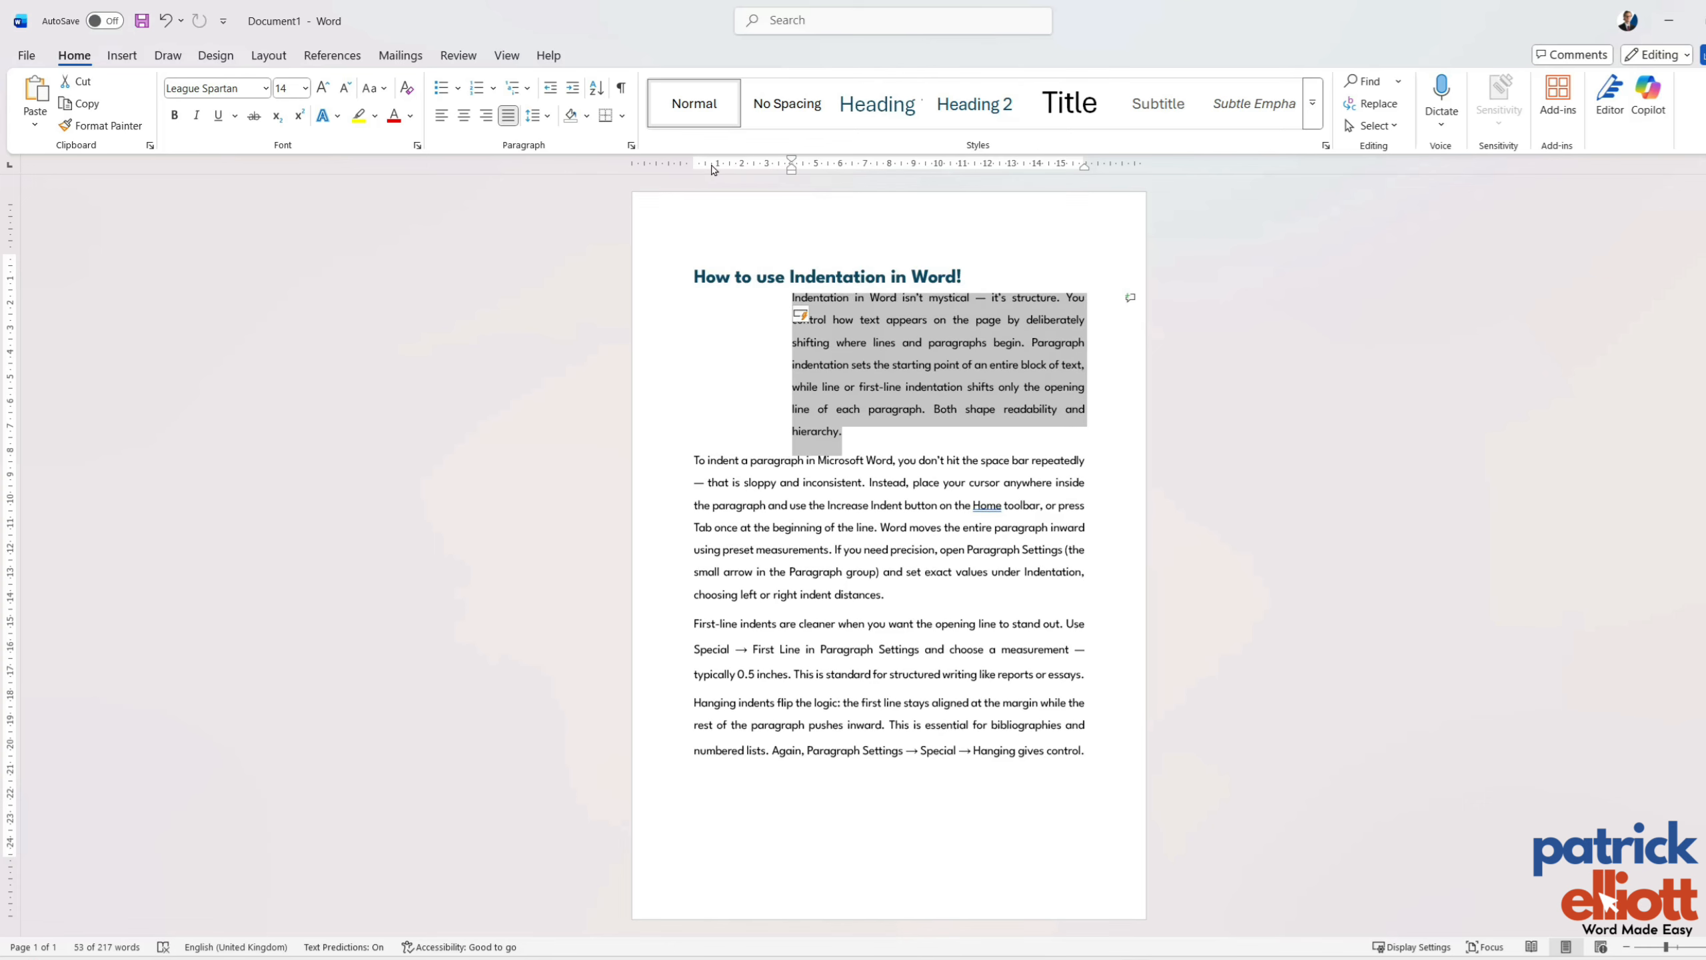
pyautogui.click(857, 438)
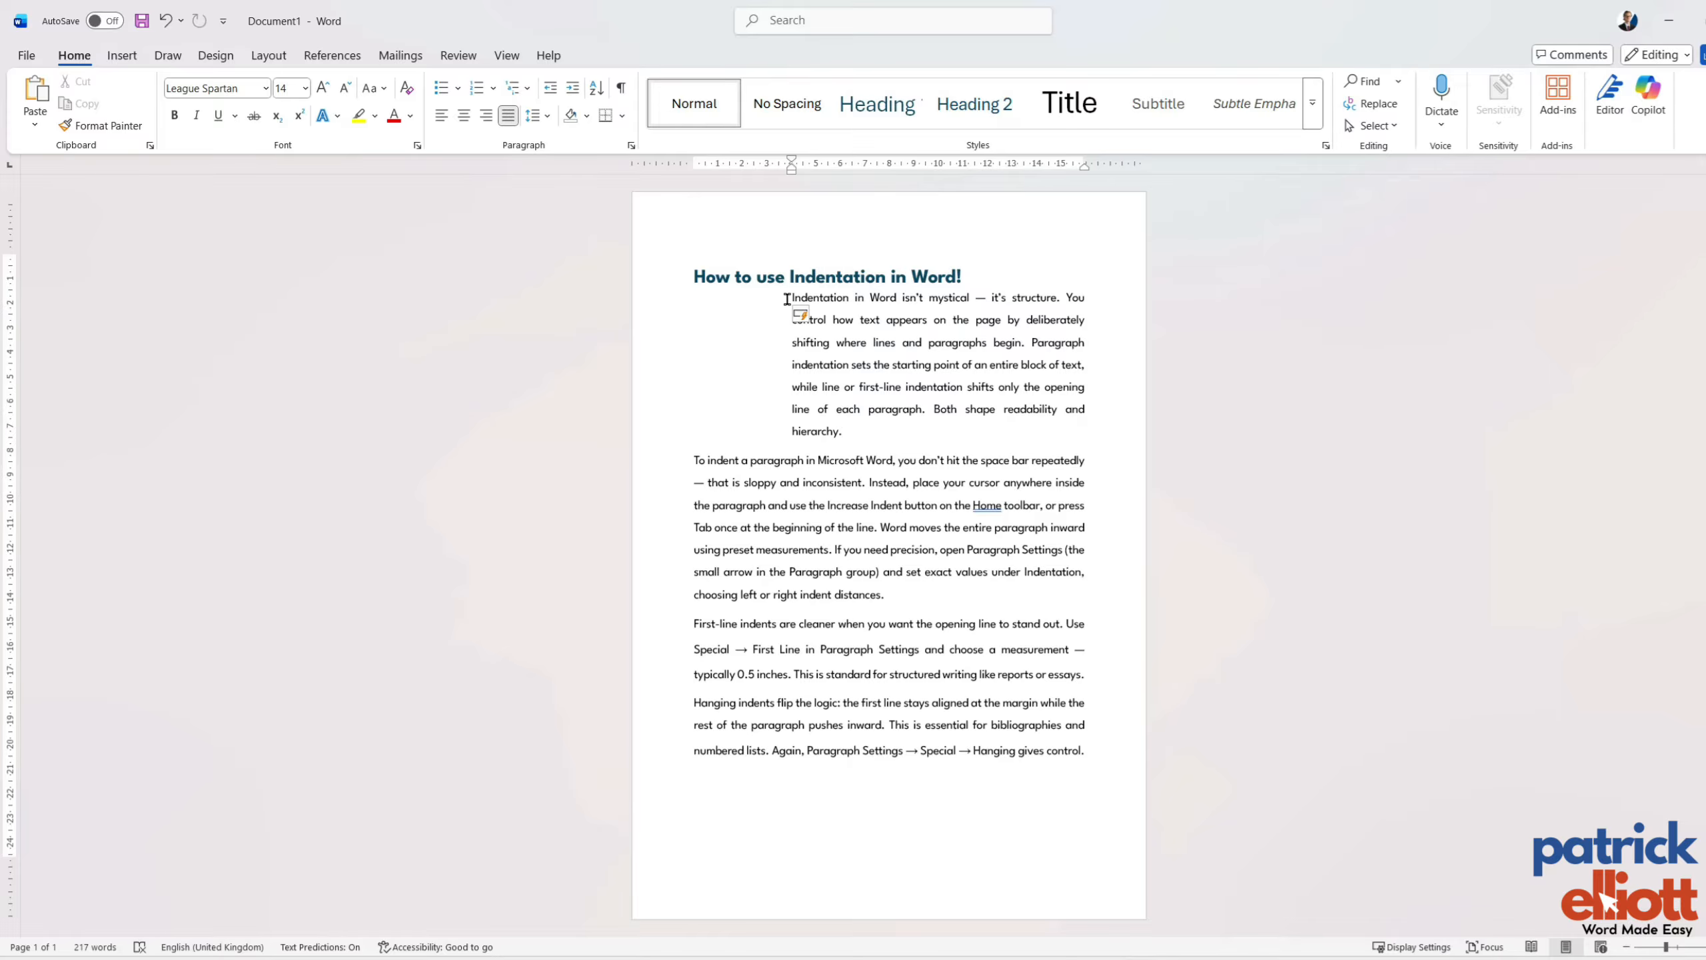
# Try adding a bar tab stop at 4 cm to the indented first body paragraph, and undo it.
pyautogui.click(630, 147)
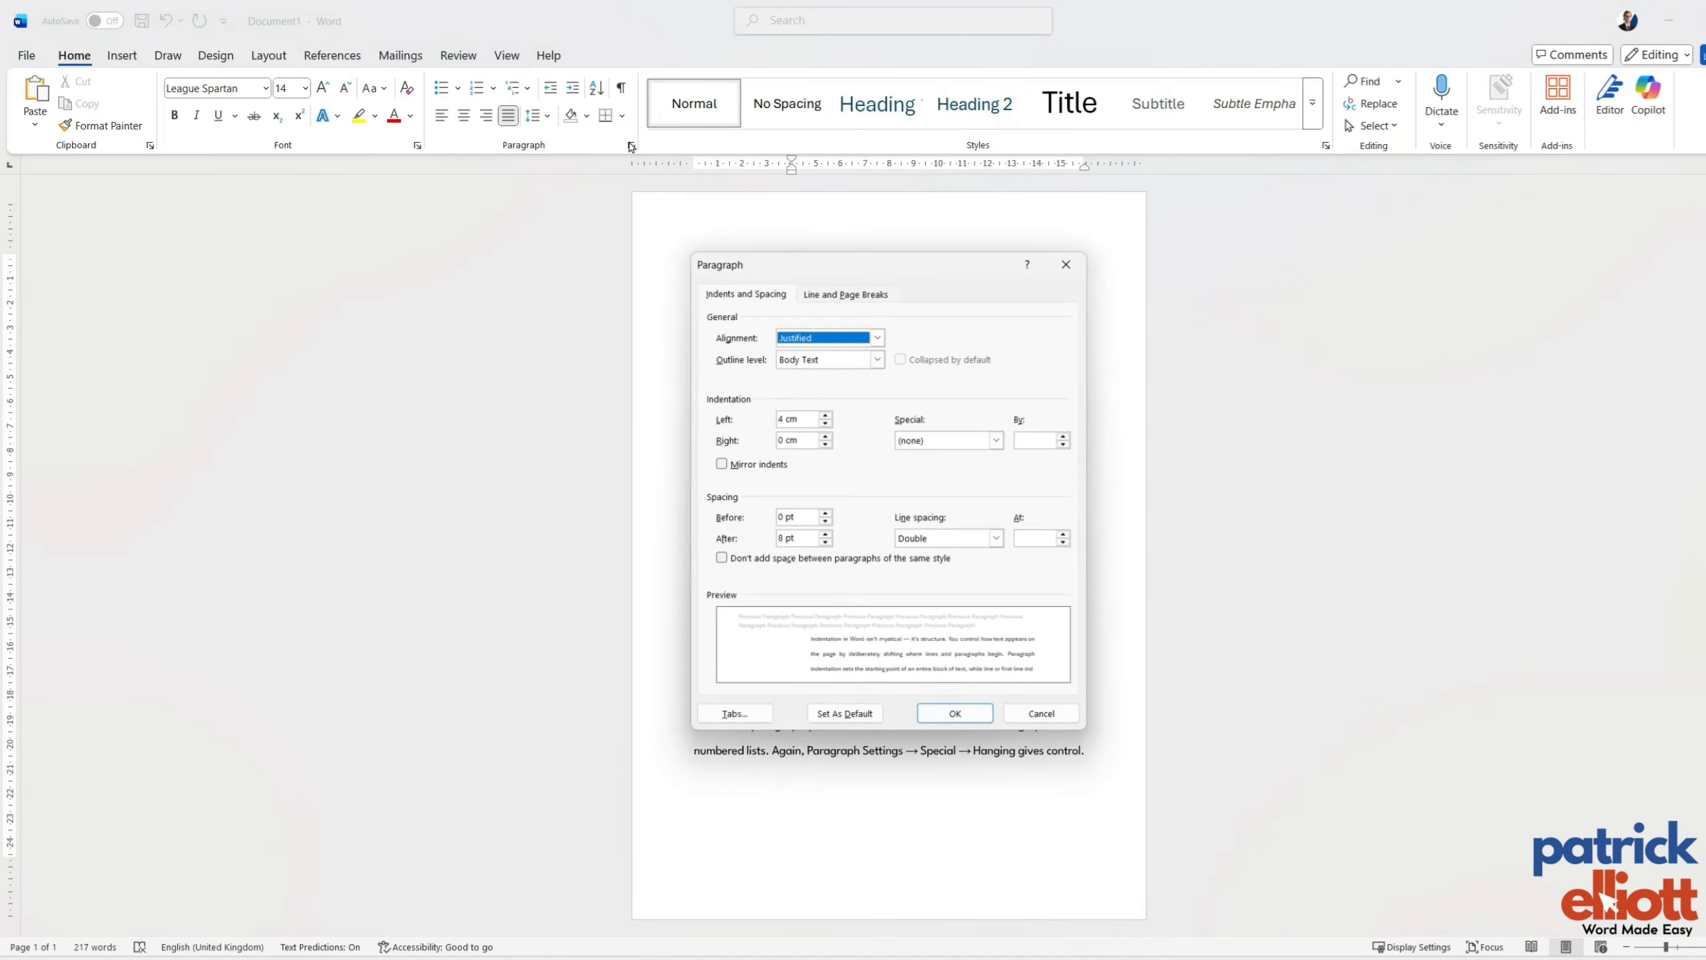
pyautogui.click(745, 716)
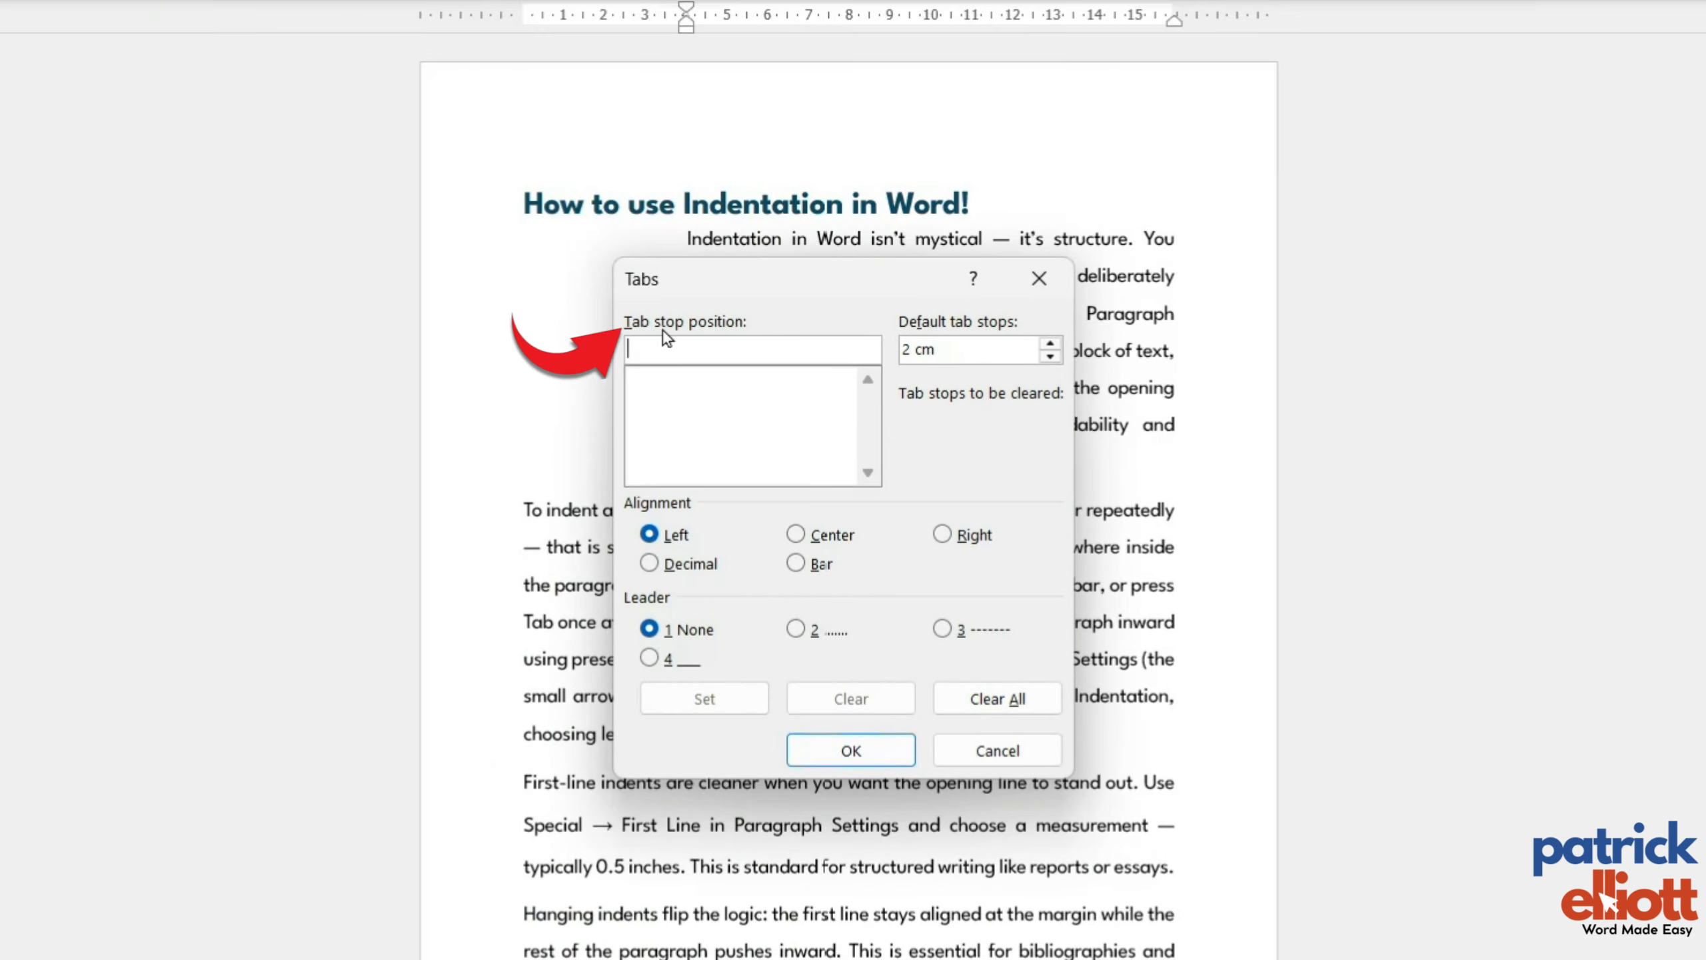
pyautogui.write('4')
pyautogui.click(795, 565)
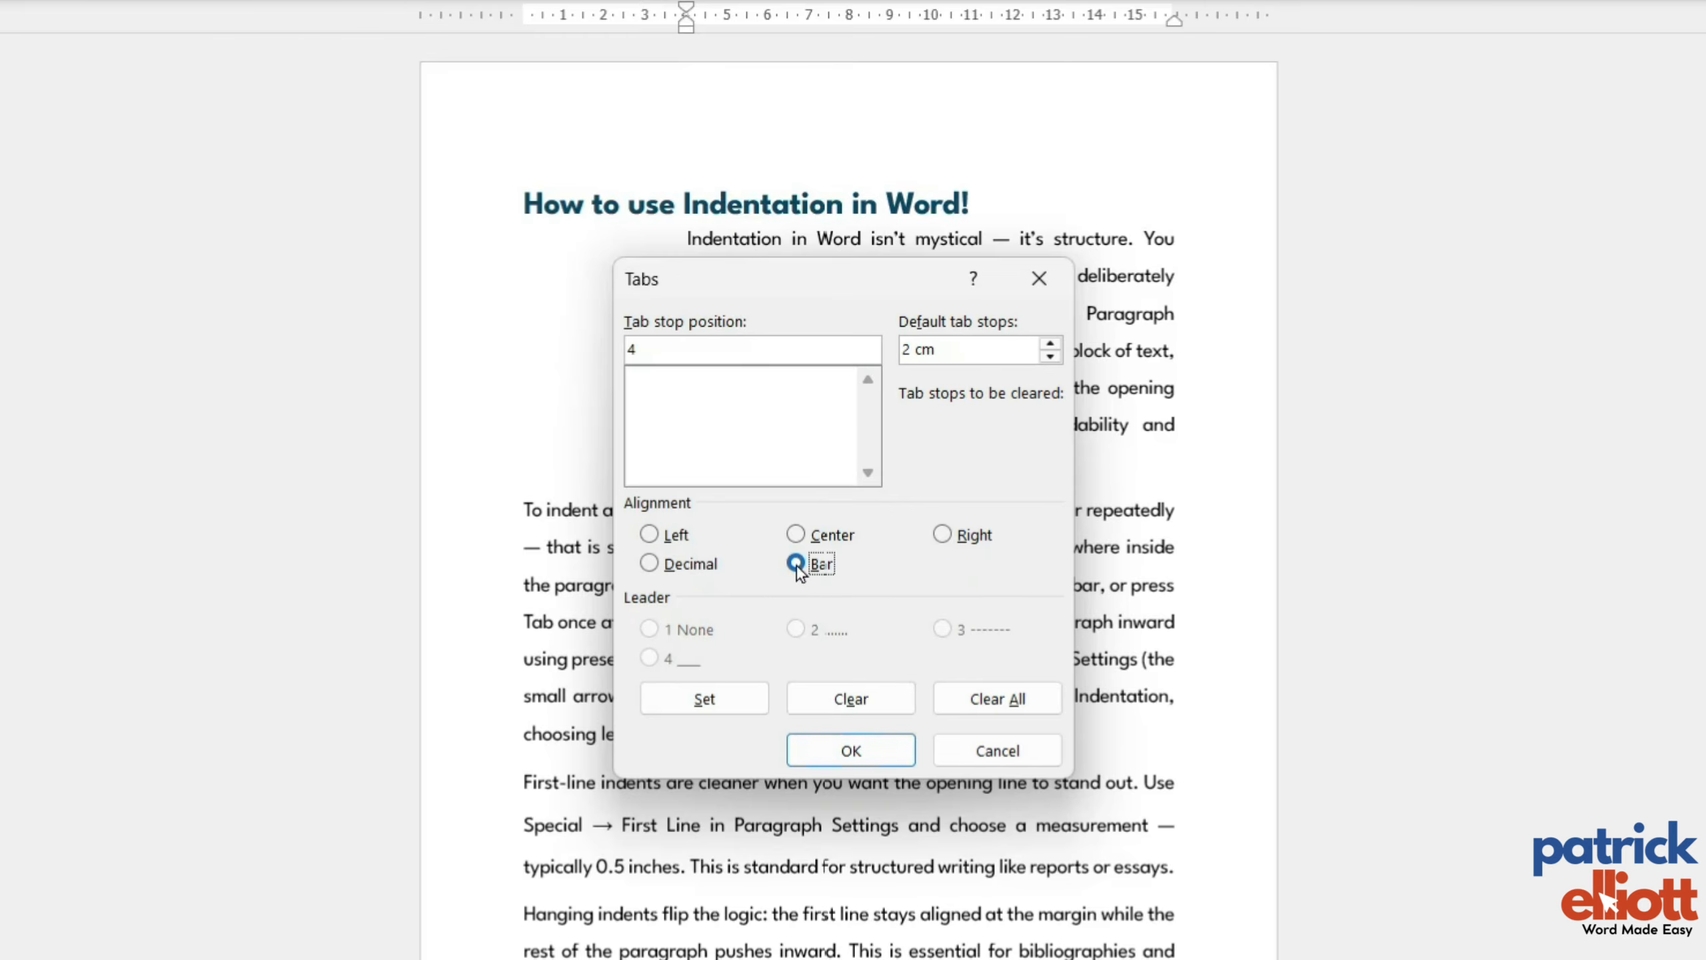
pyautogui.click(752, 702)
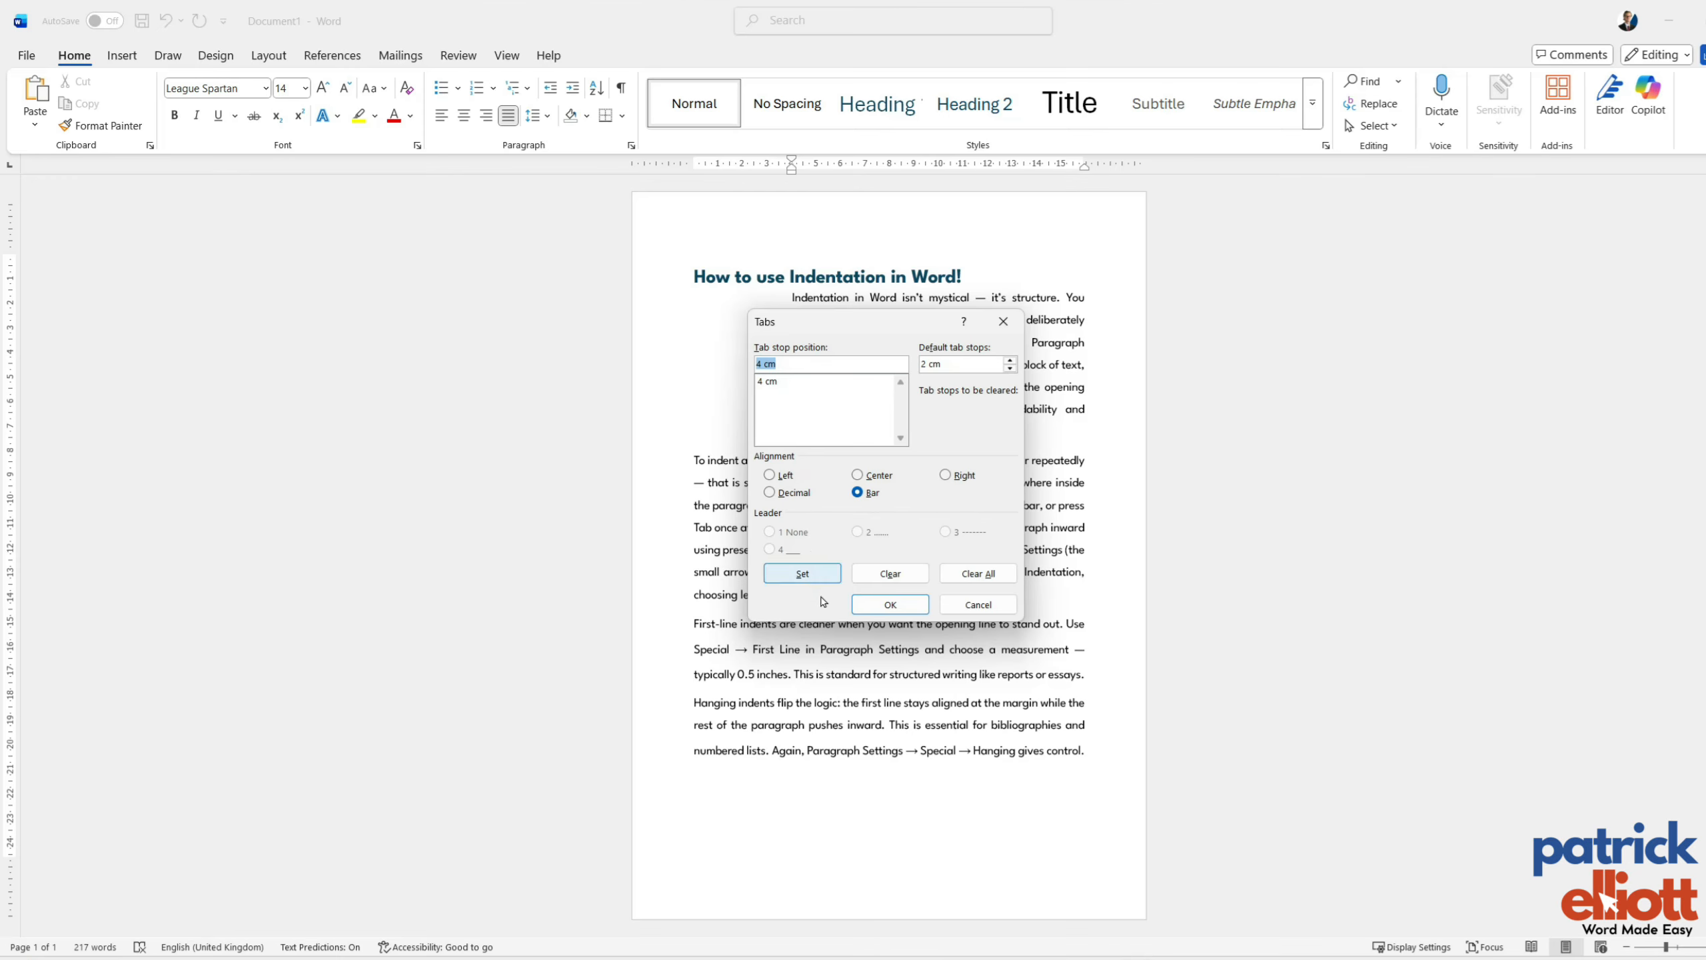
pyautogui.click(889, 605)
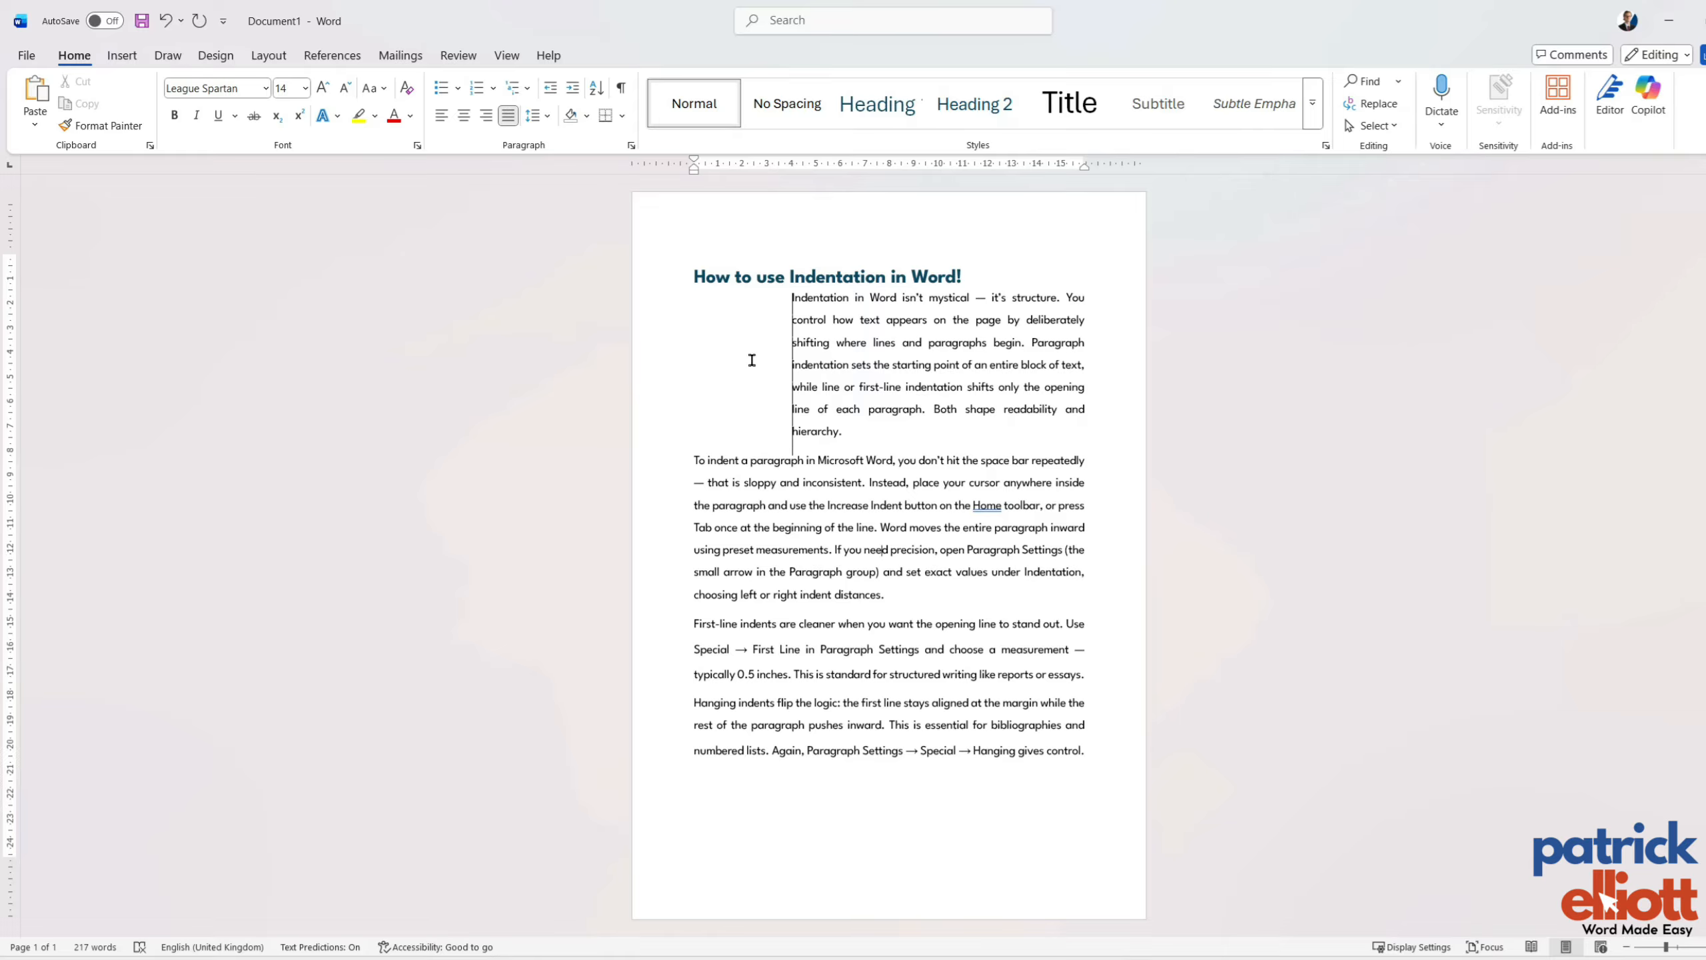
pyautogui.hotkey('ctrl', 'z')
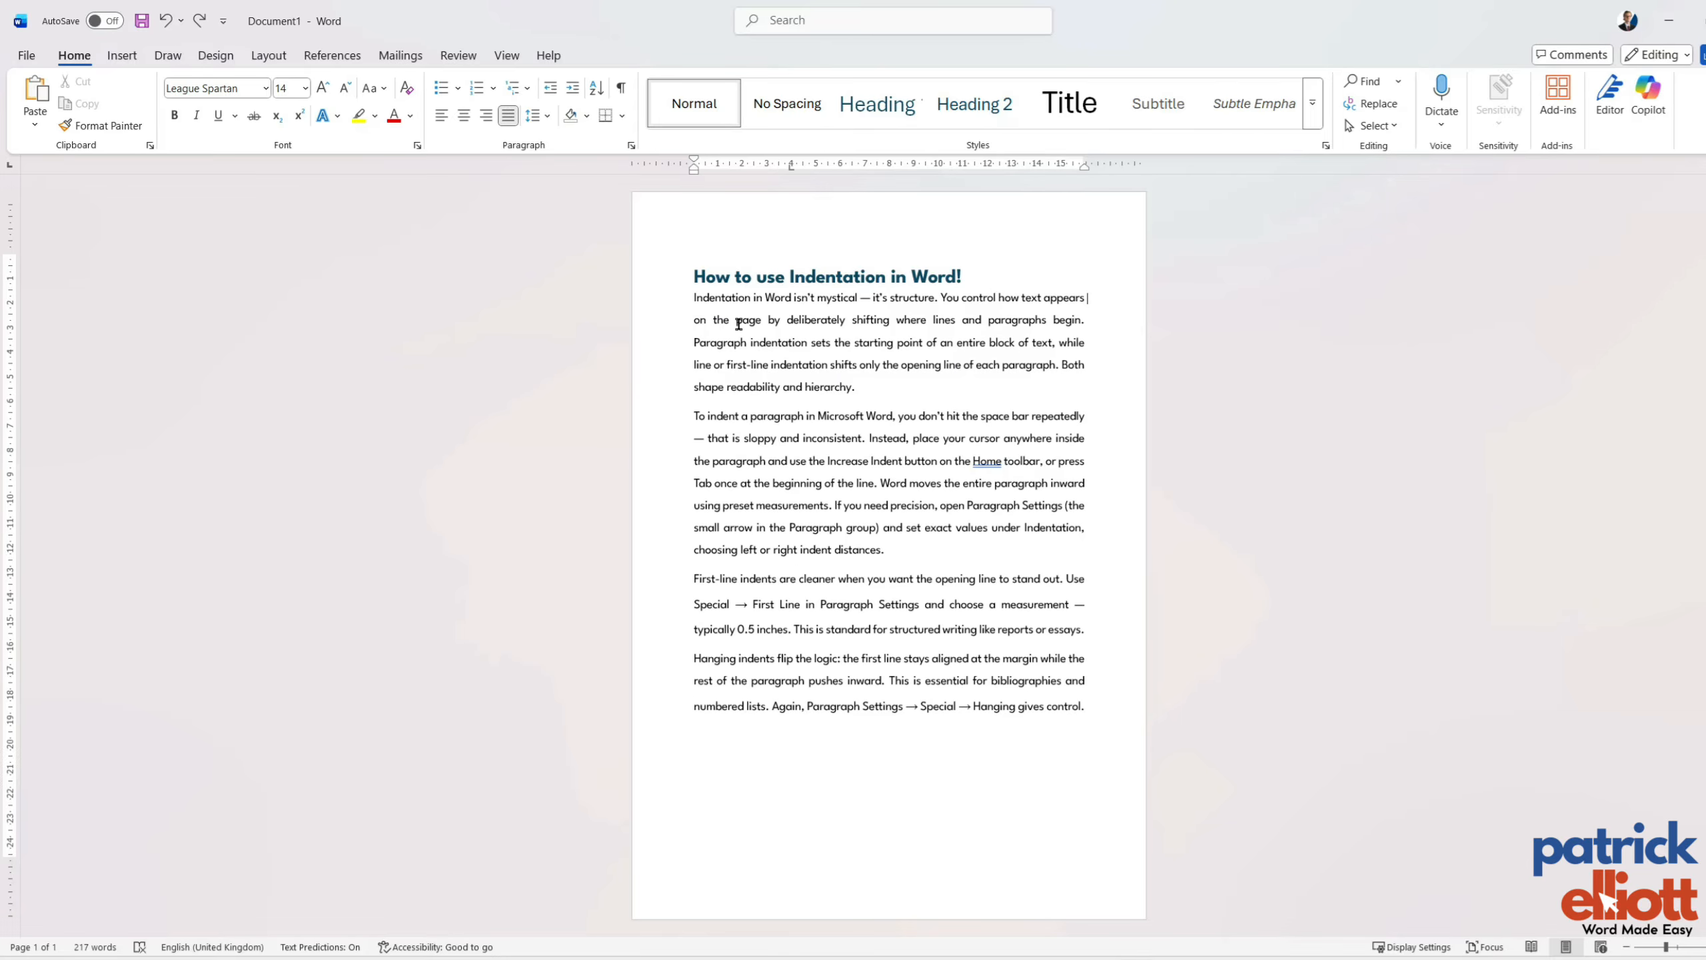
# Try inserting a dotted-leader tab at the start of the first body paragraph, and undo it.
pyautogui.click(696, 298)
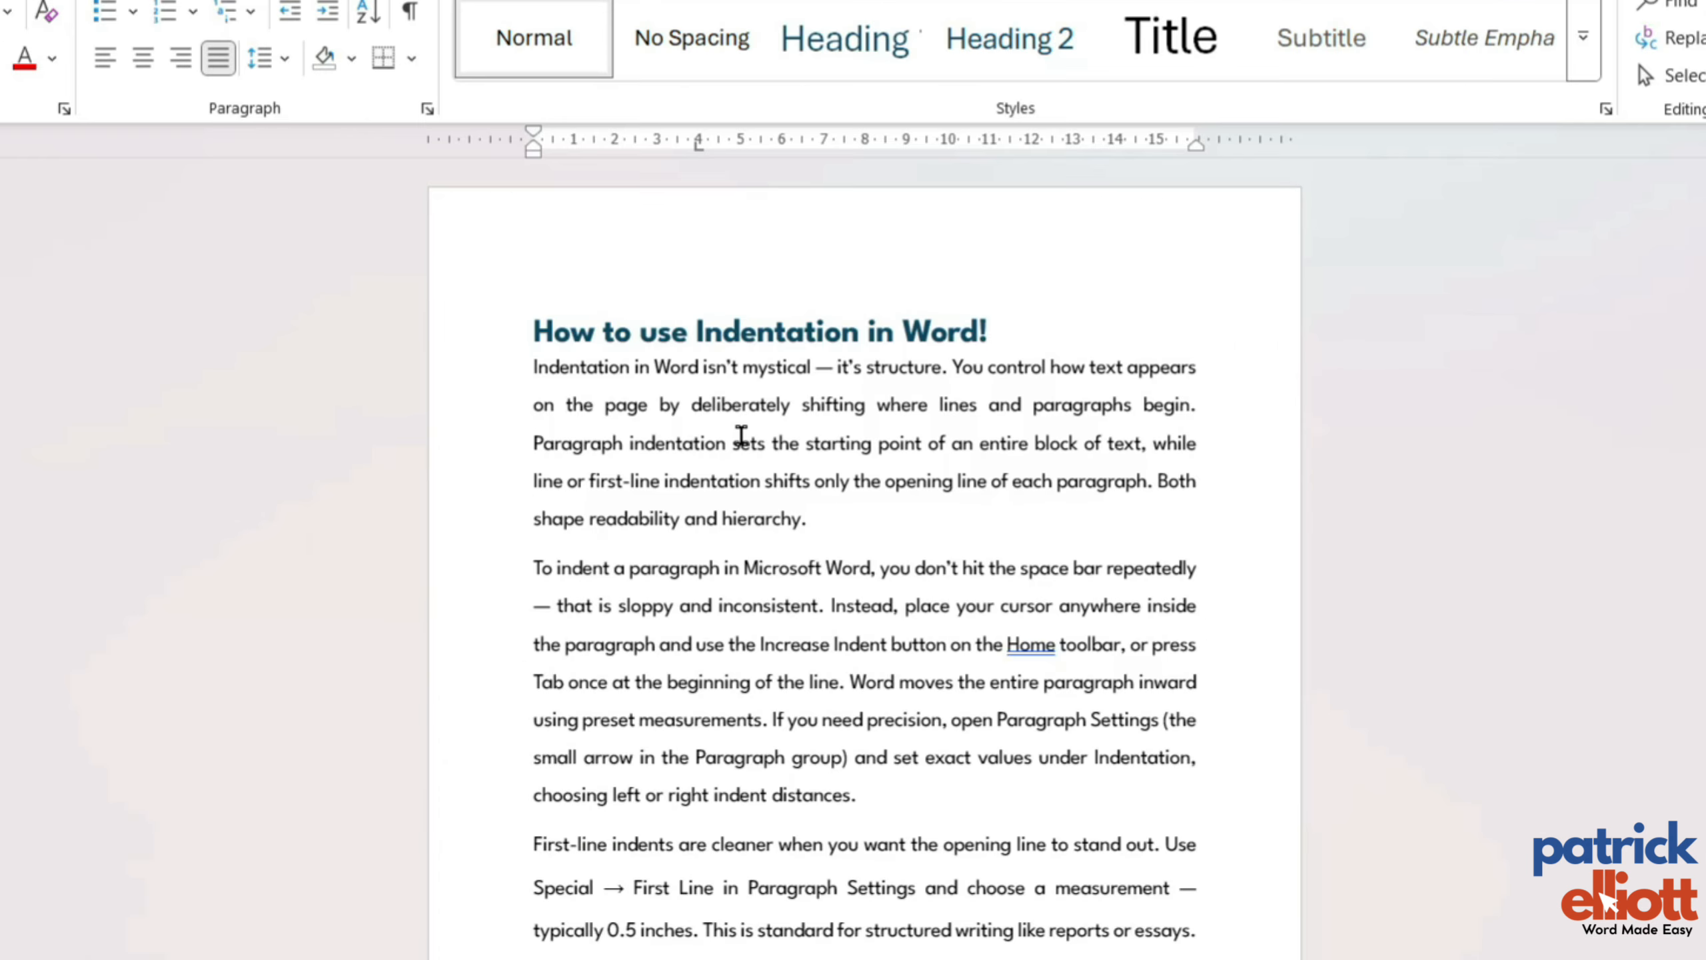
pyautogui.press('Tab')
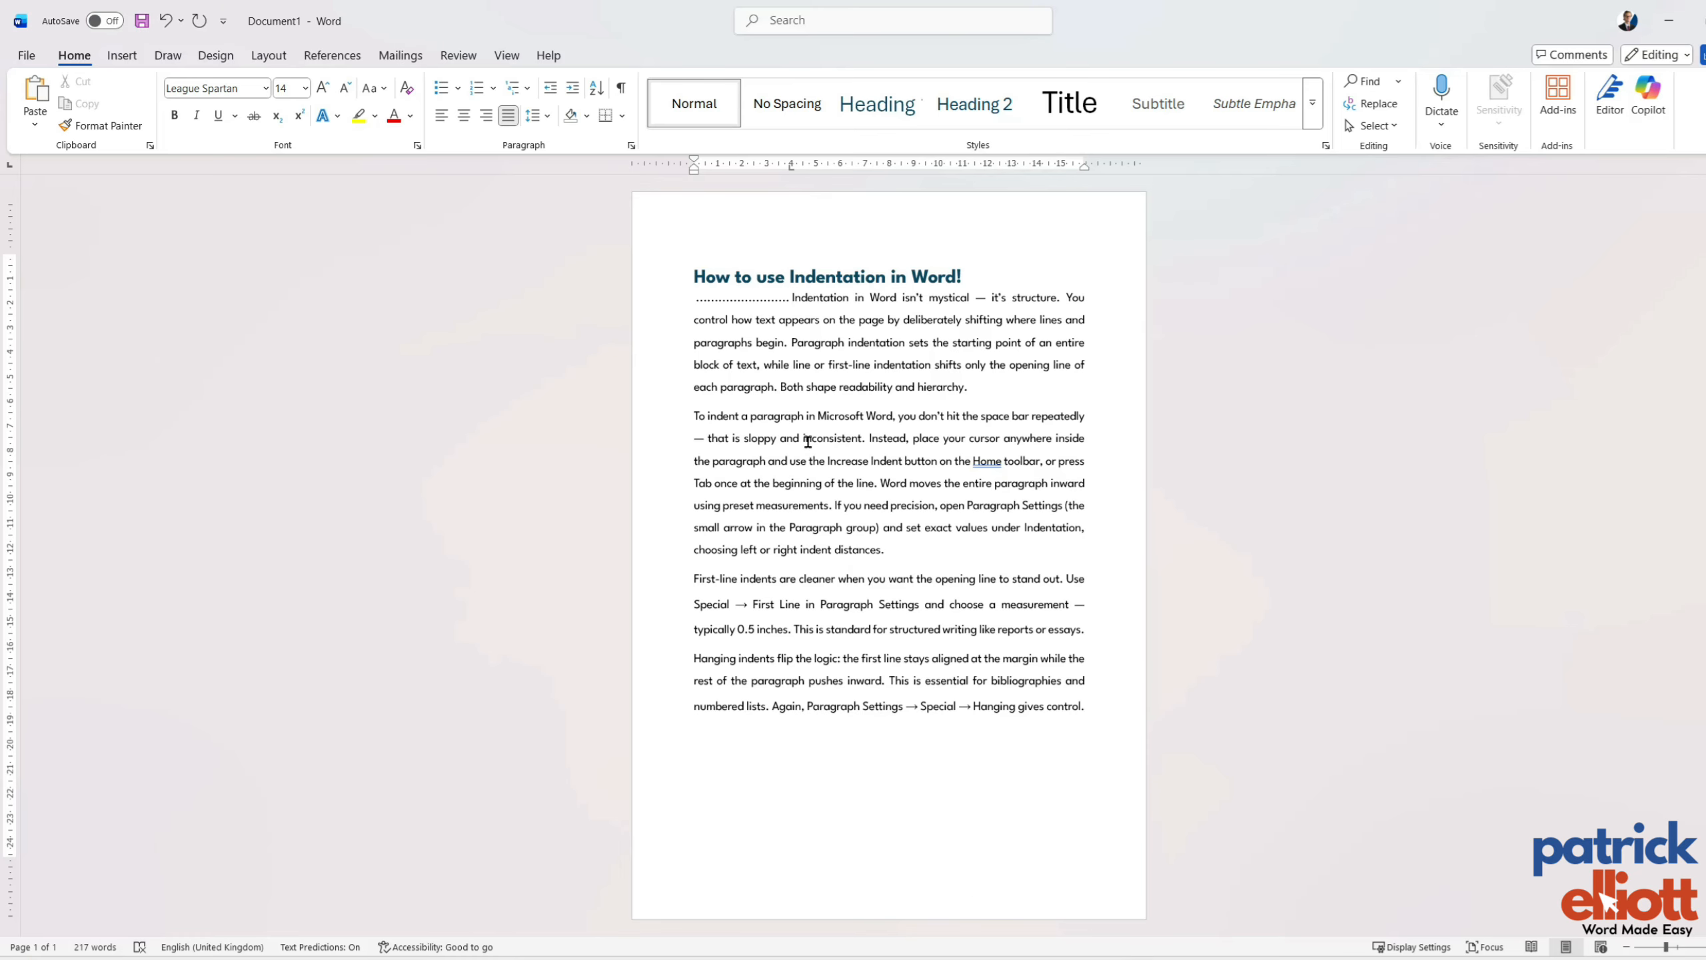
pyautogui.hotkey('ctrl', 'z')
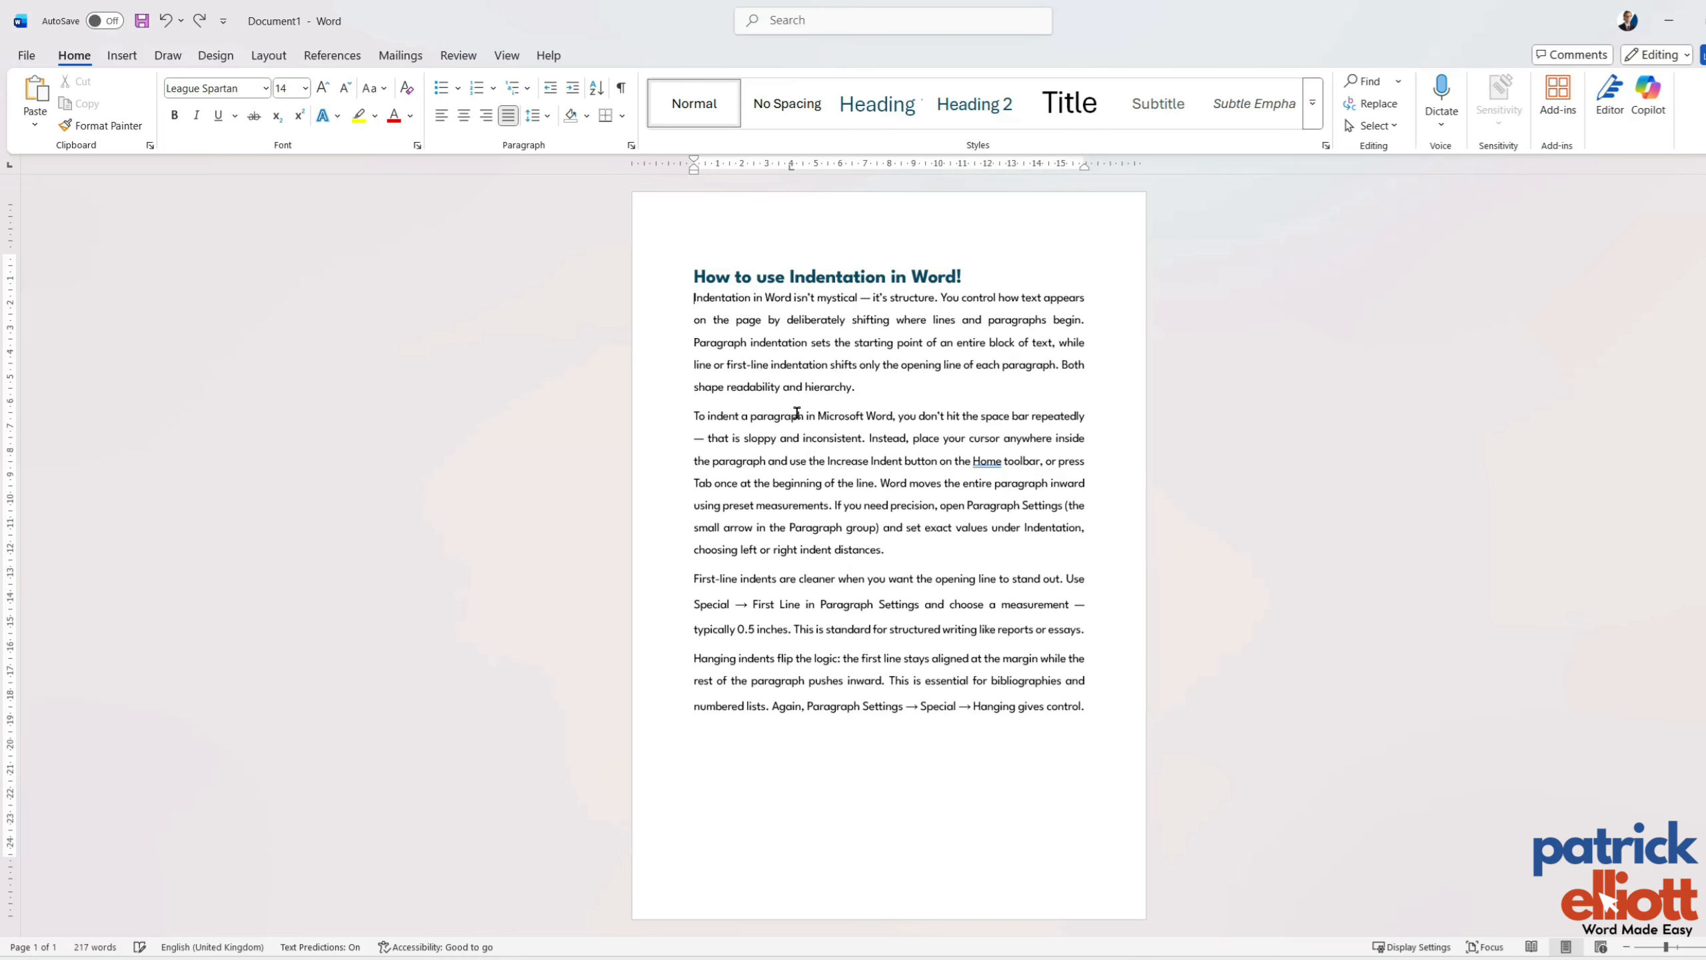
# Set the first body paragraph's 4 cm tab stop to left alignment with dotted leader 2, and insert a tab before its first line.
pyautogui.click(631, 146)
pyautogui.click(755, 722)
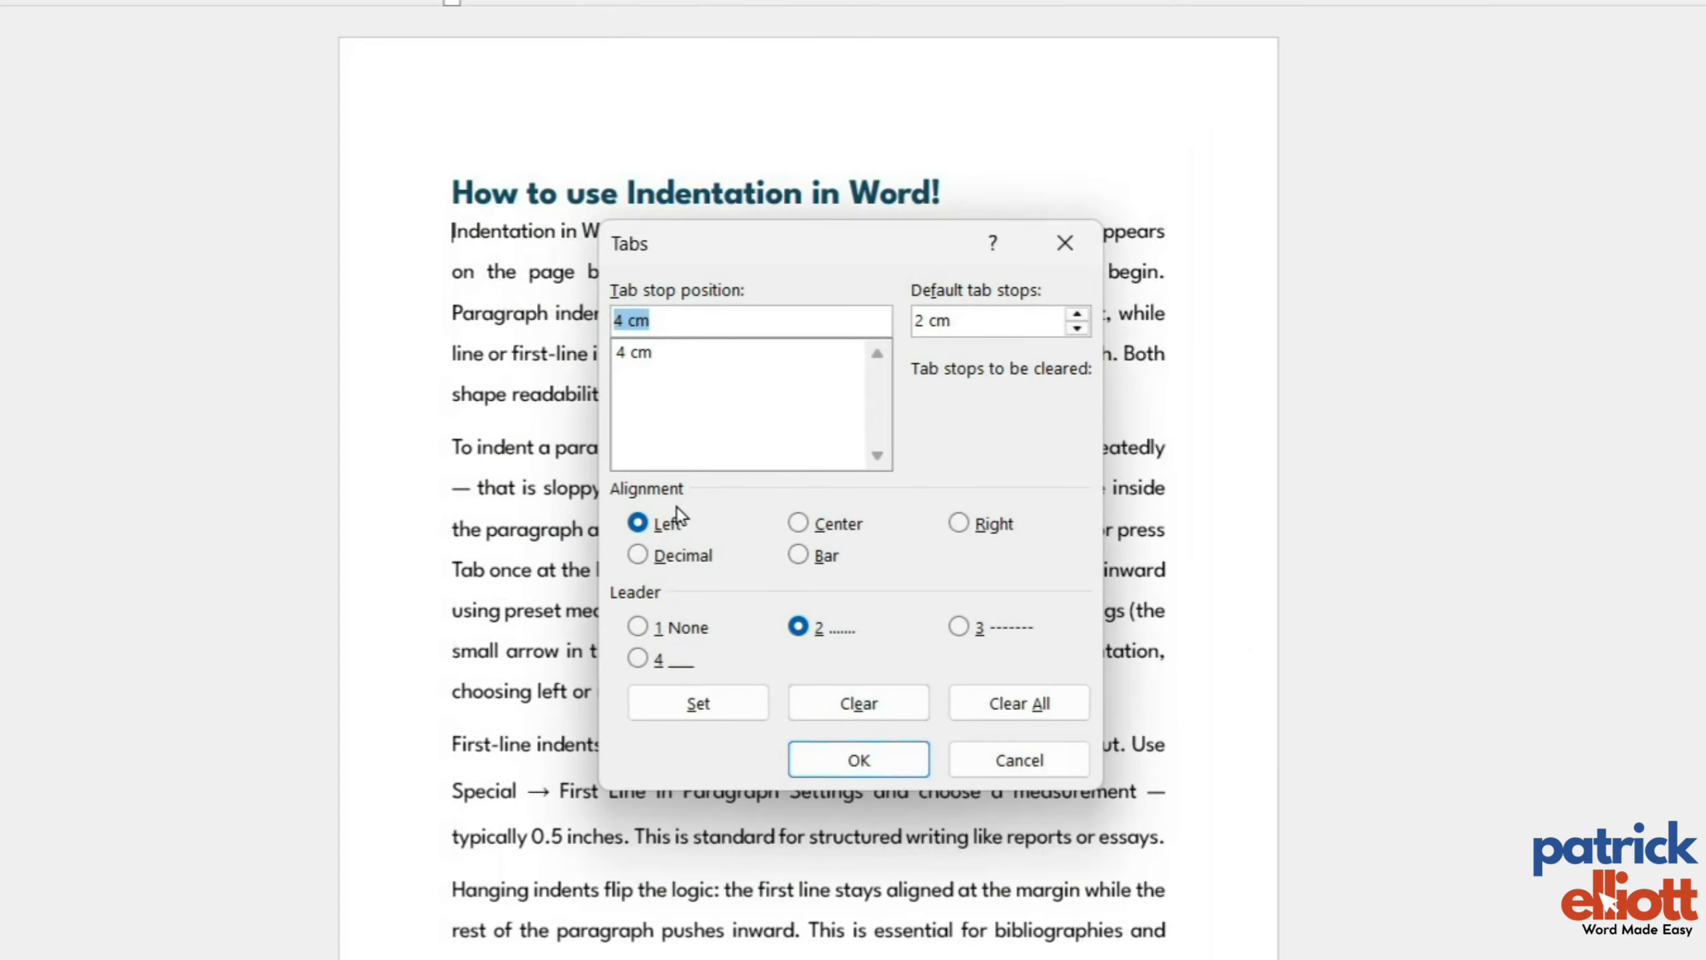
pyautogui.click(677, 511)
pyautogui.click(799, 627)
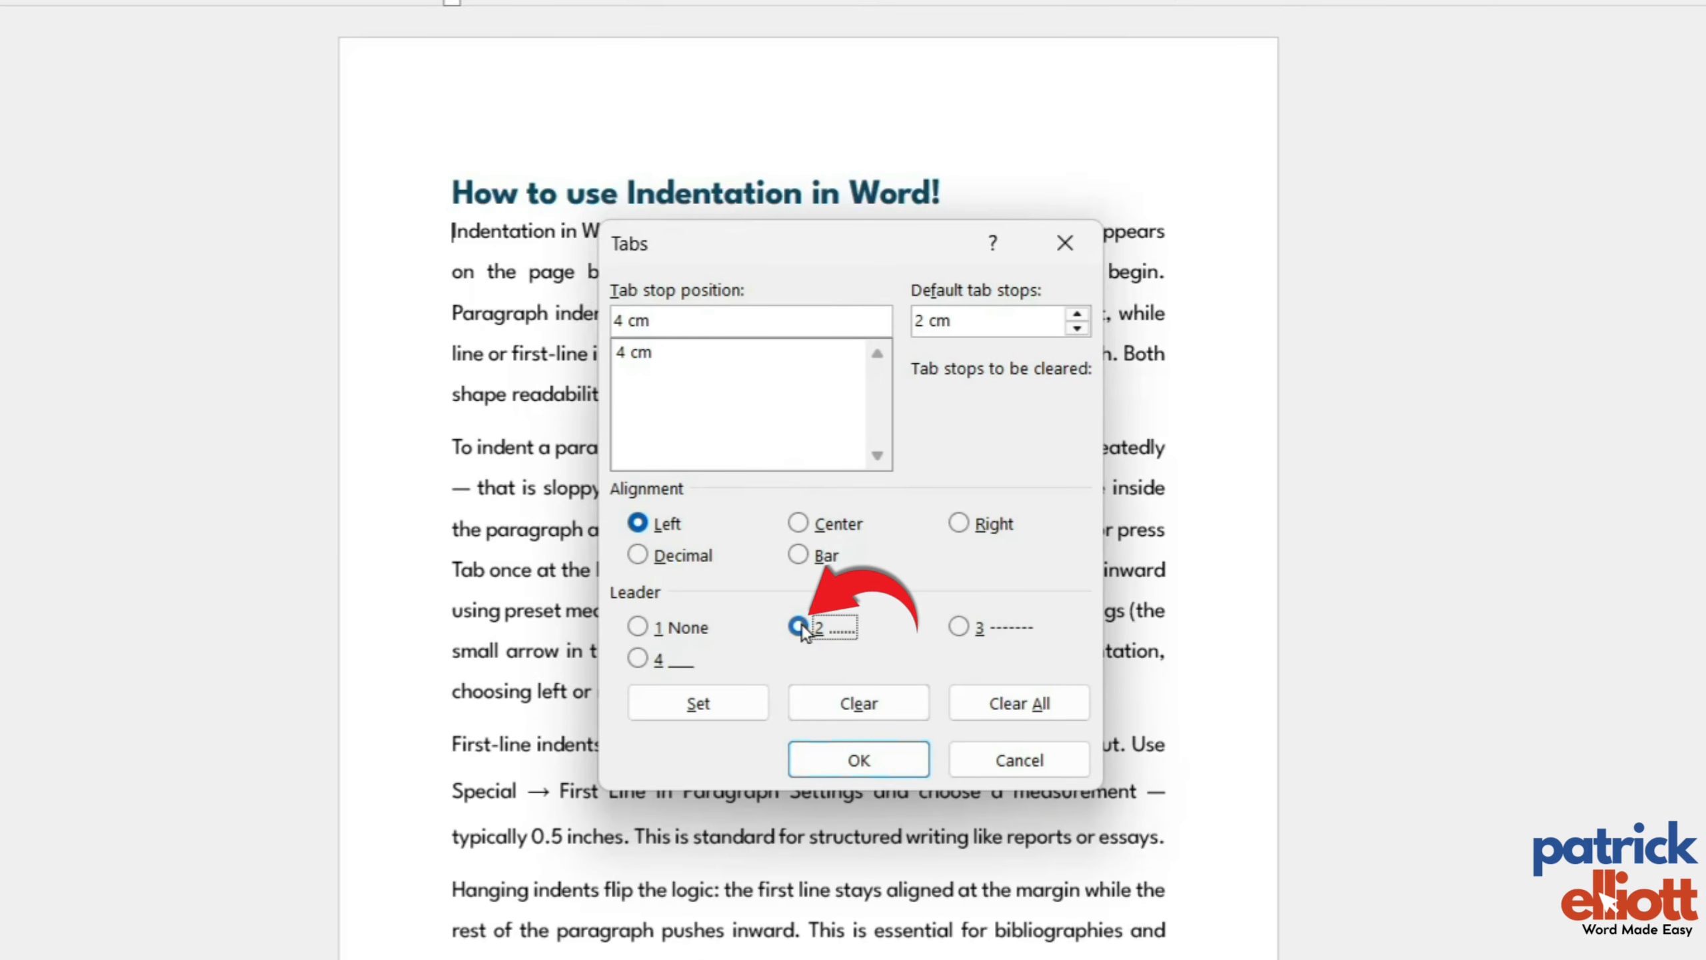
pyautogui.click(705, 701)
pyautogui.click(861, 757)
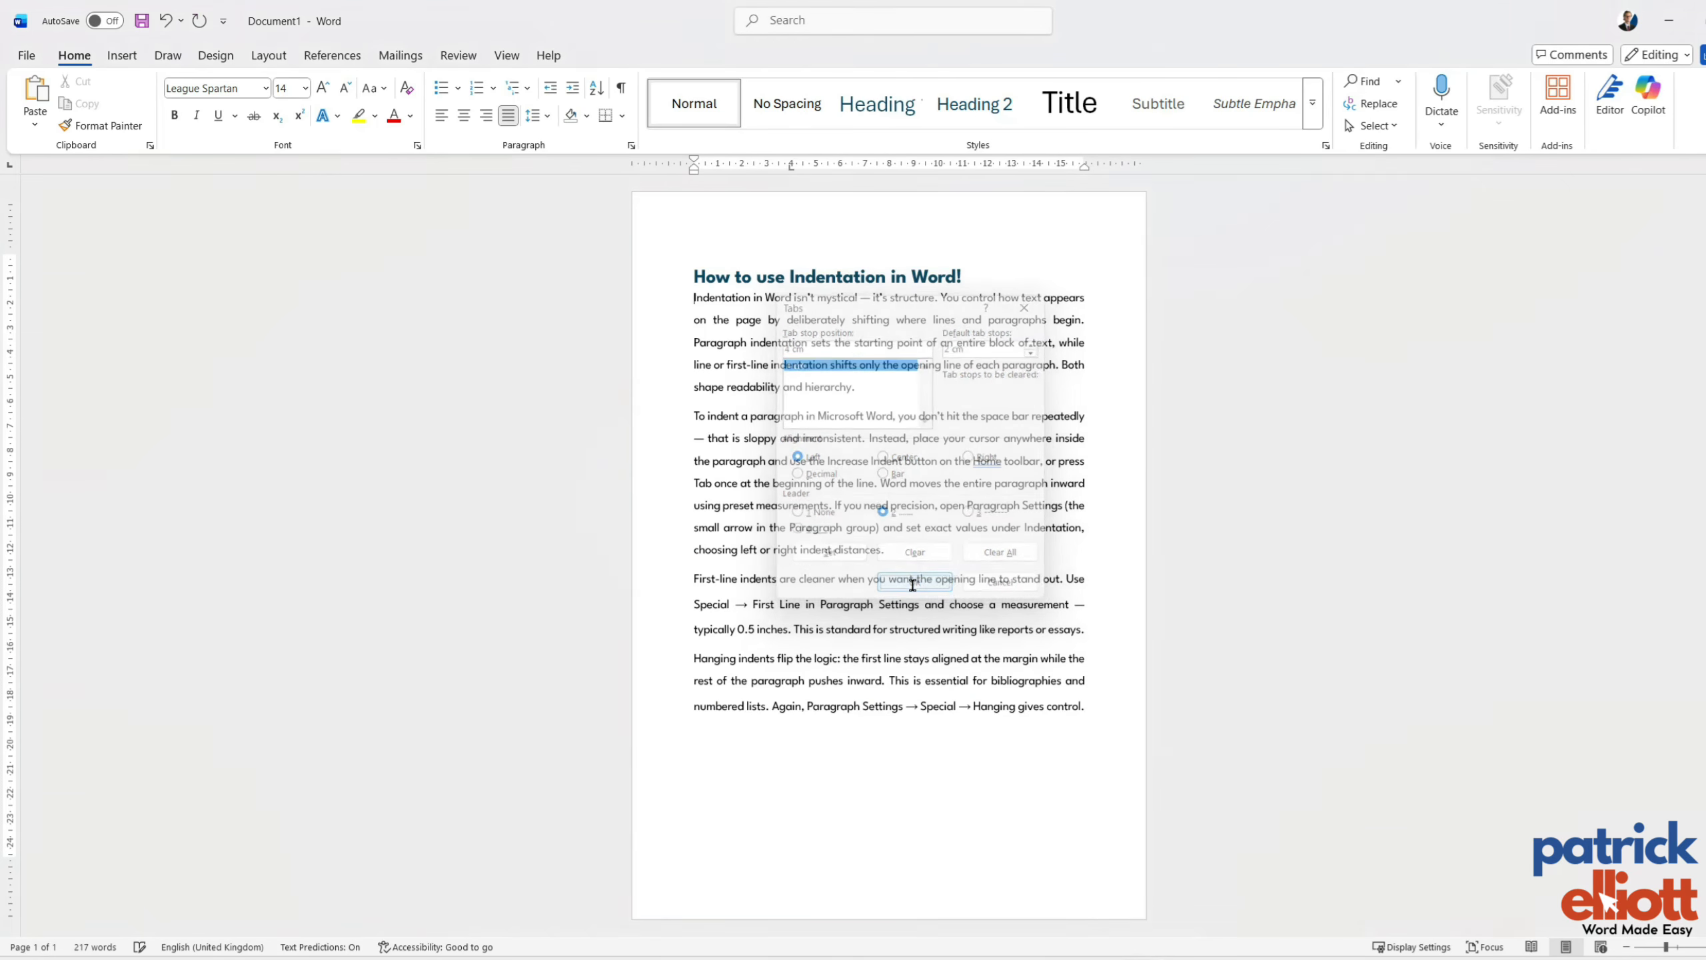
pyautogui.press('Tab')
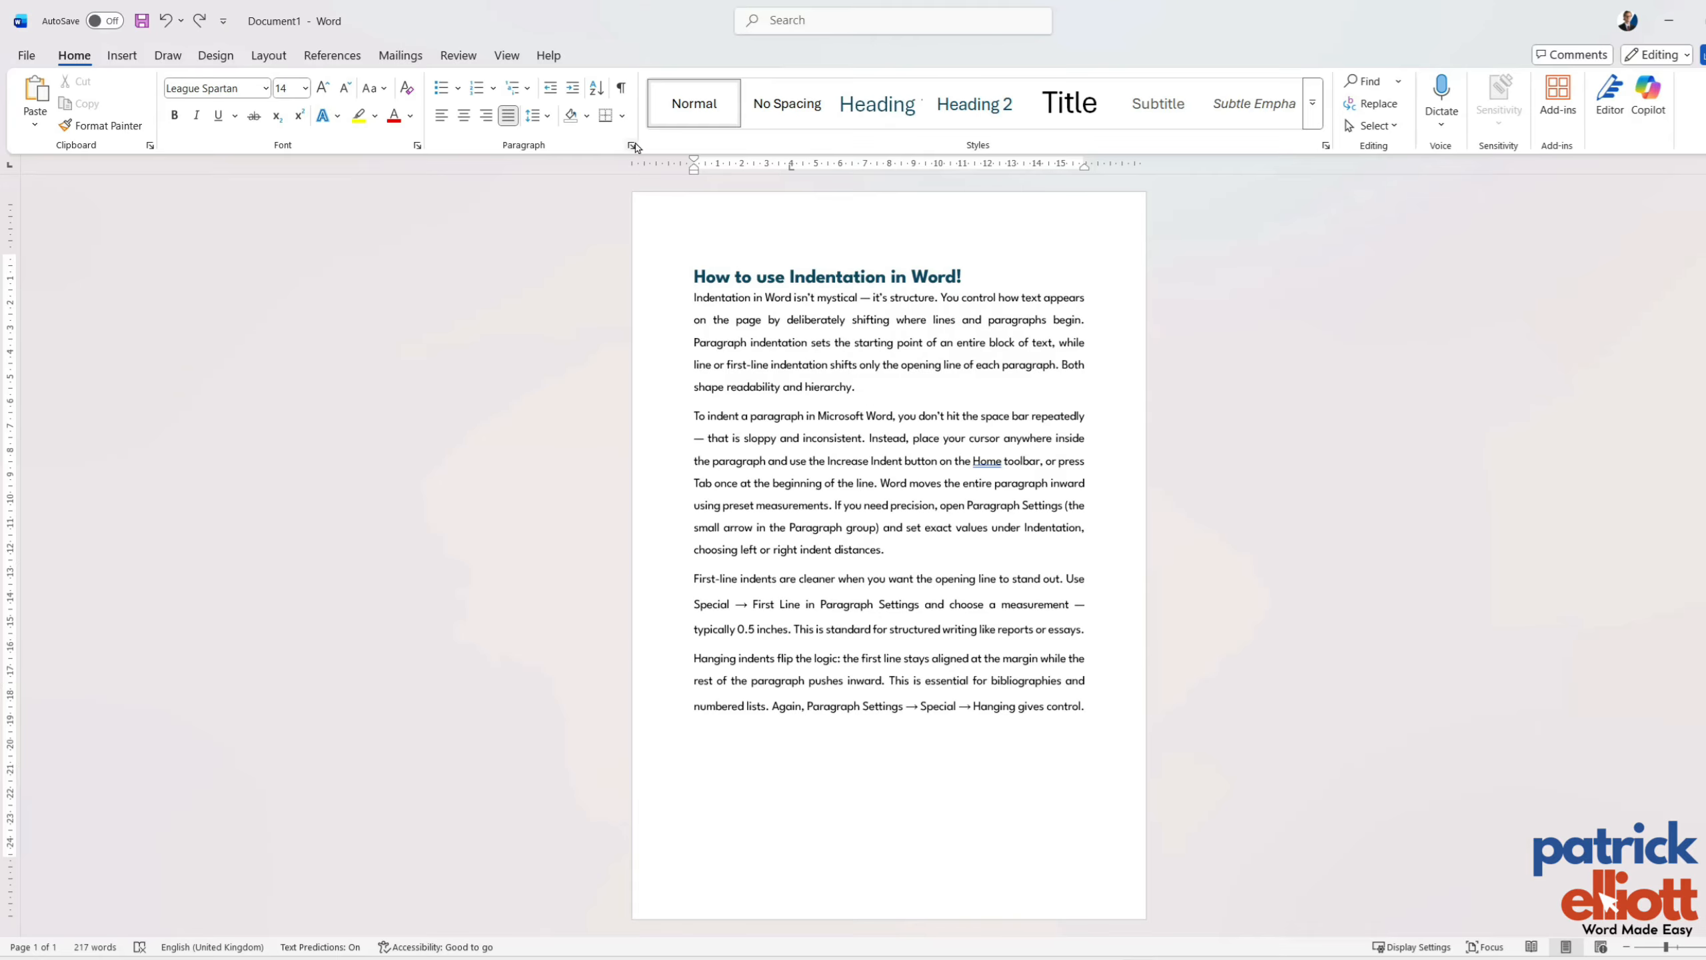
# Change the 4 cm tab stop's leader to dashed option 3, and try a tab before the first body paragraph, removing it again.
pyautogui.click(631, 145)
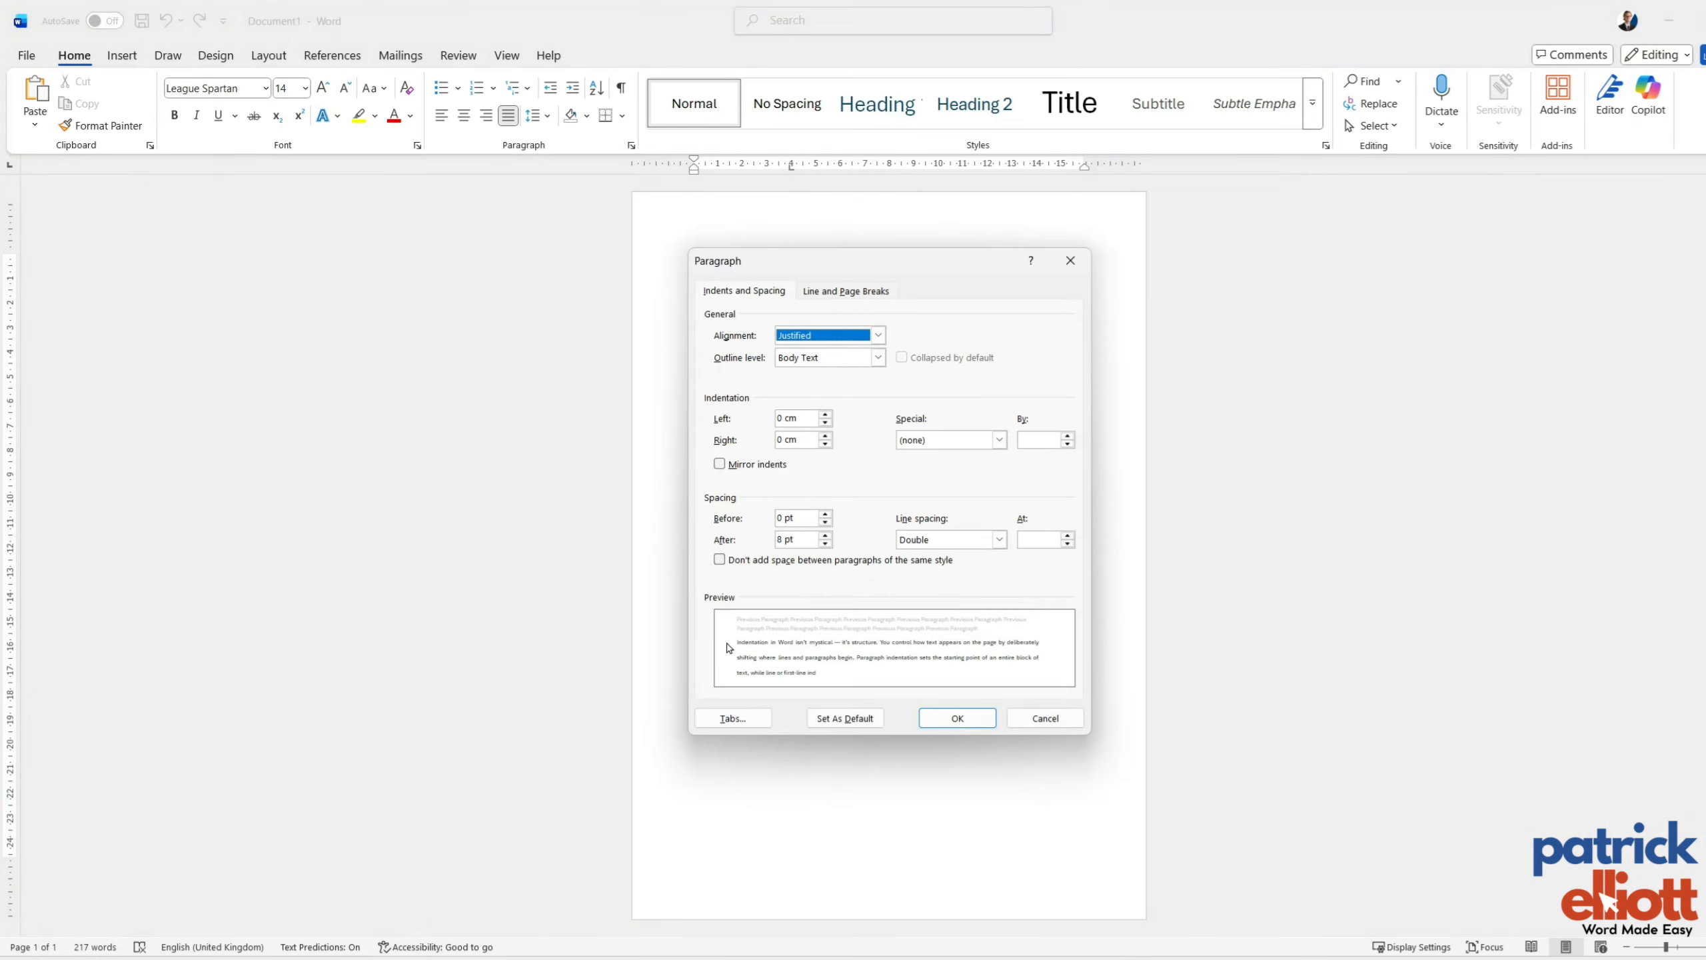
pyautogui.click(737, 717)
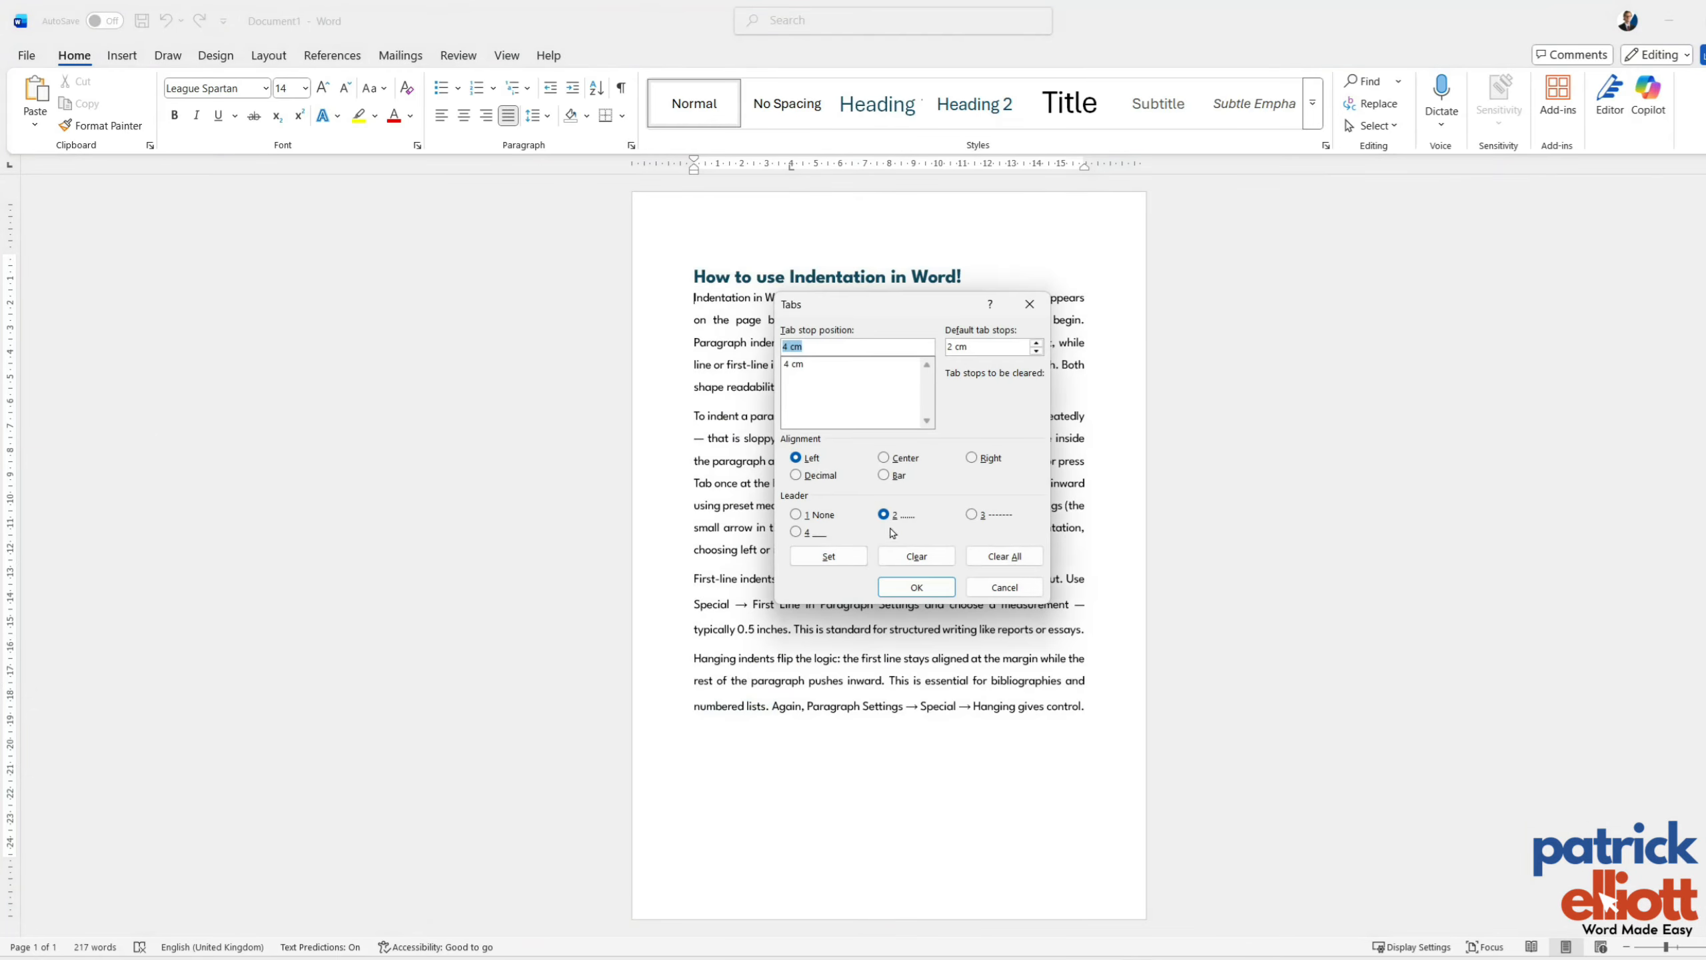
pyautogui.click(982, 516)
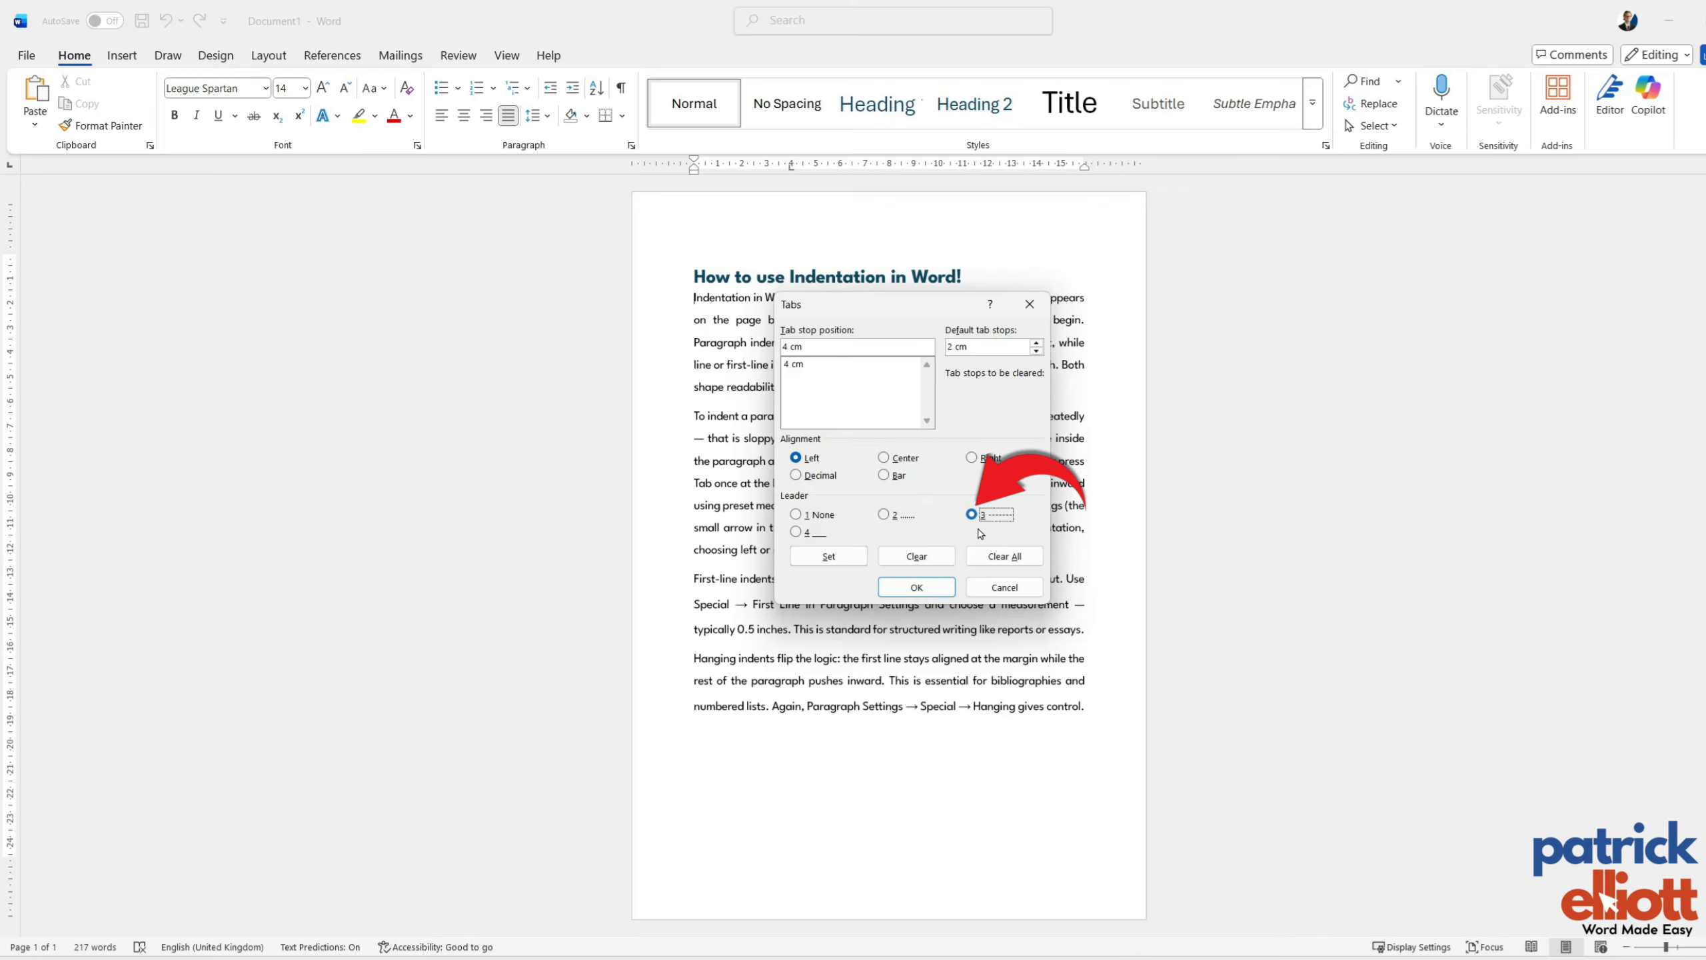
pyautogui.click(917, 587)
pyautogui.press('Tab')
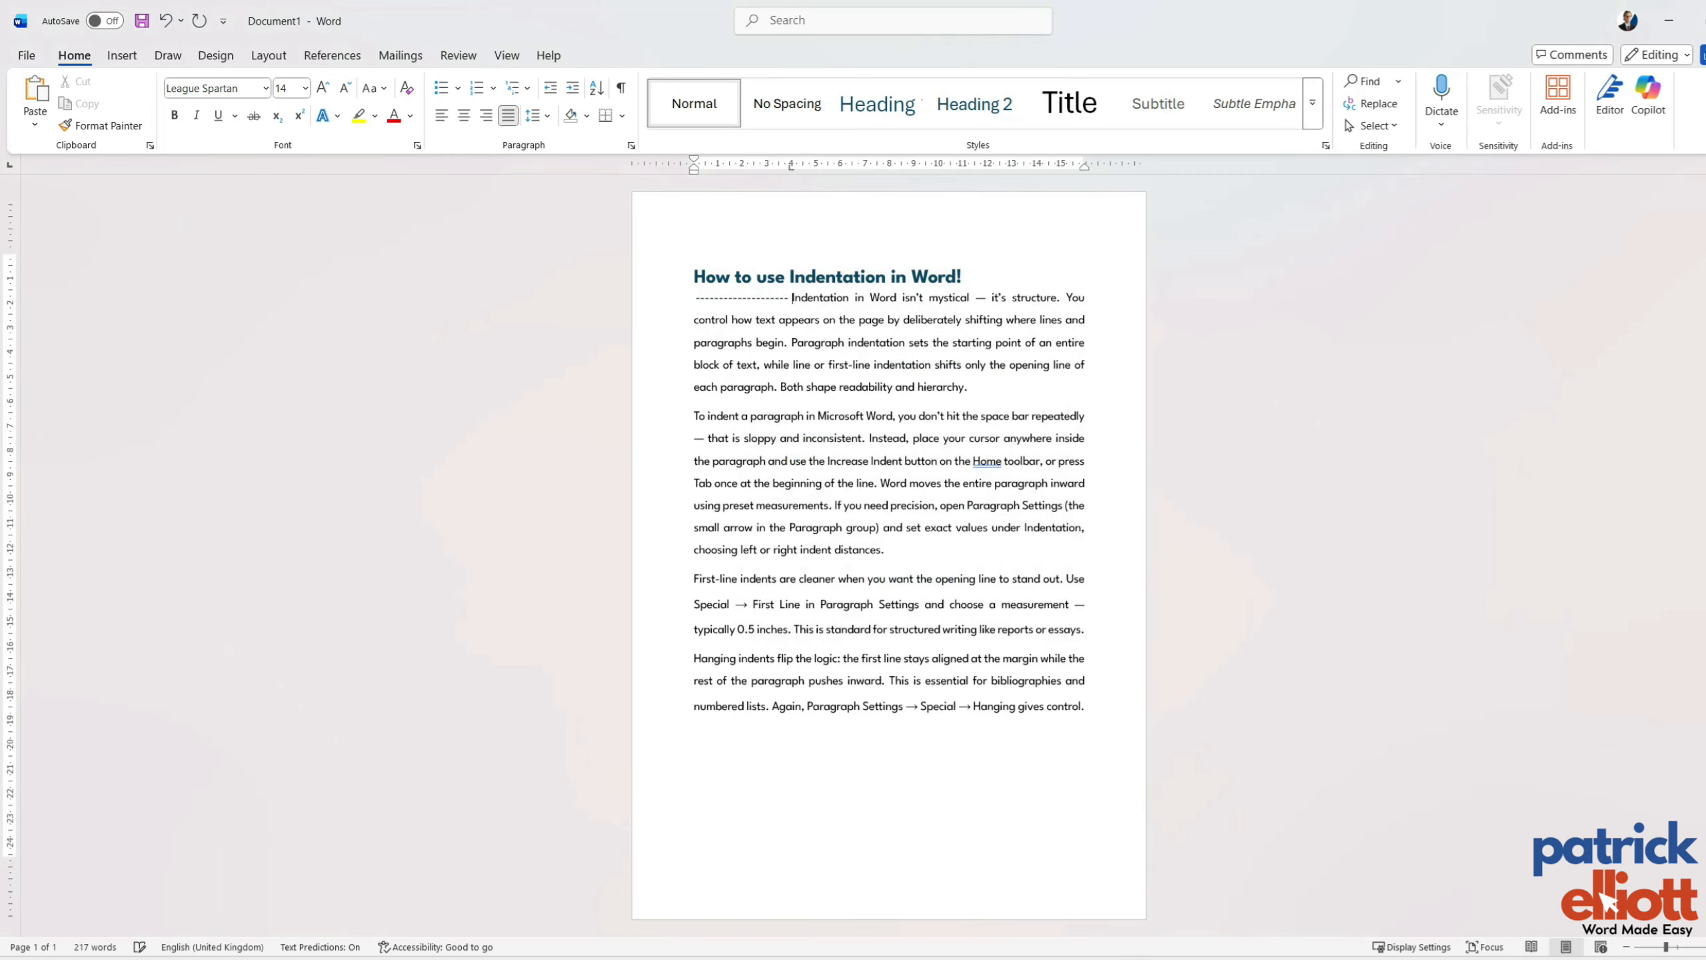
pyautogui.press('BackSpace')
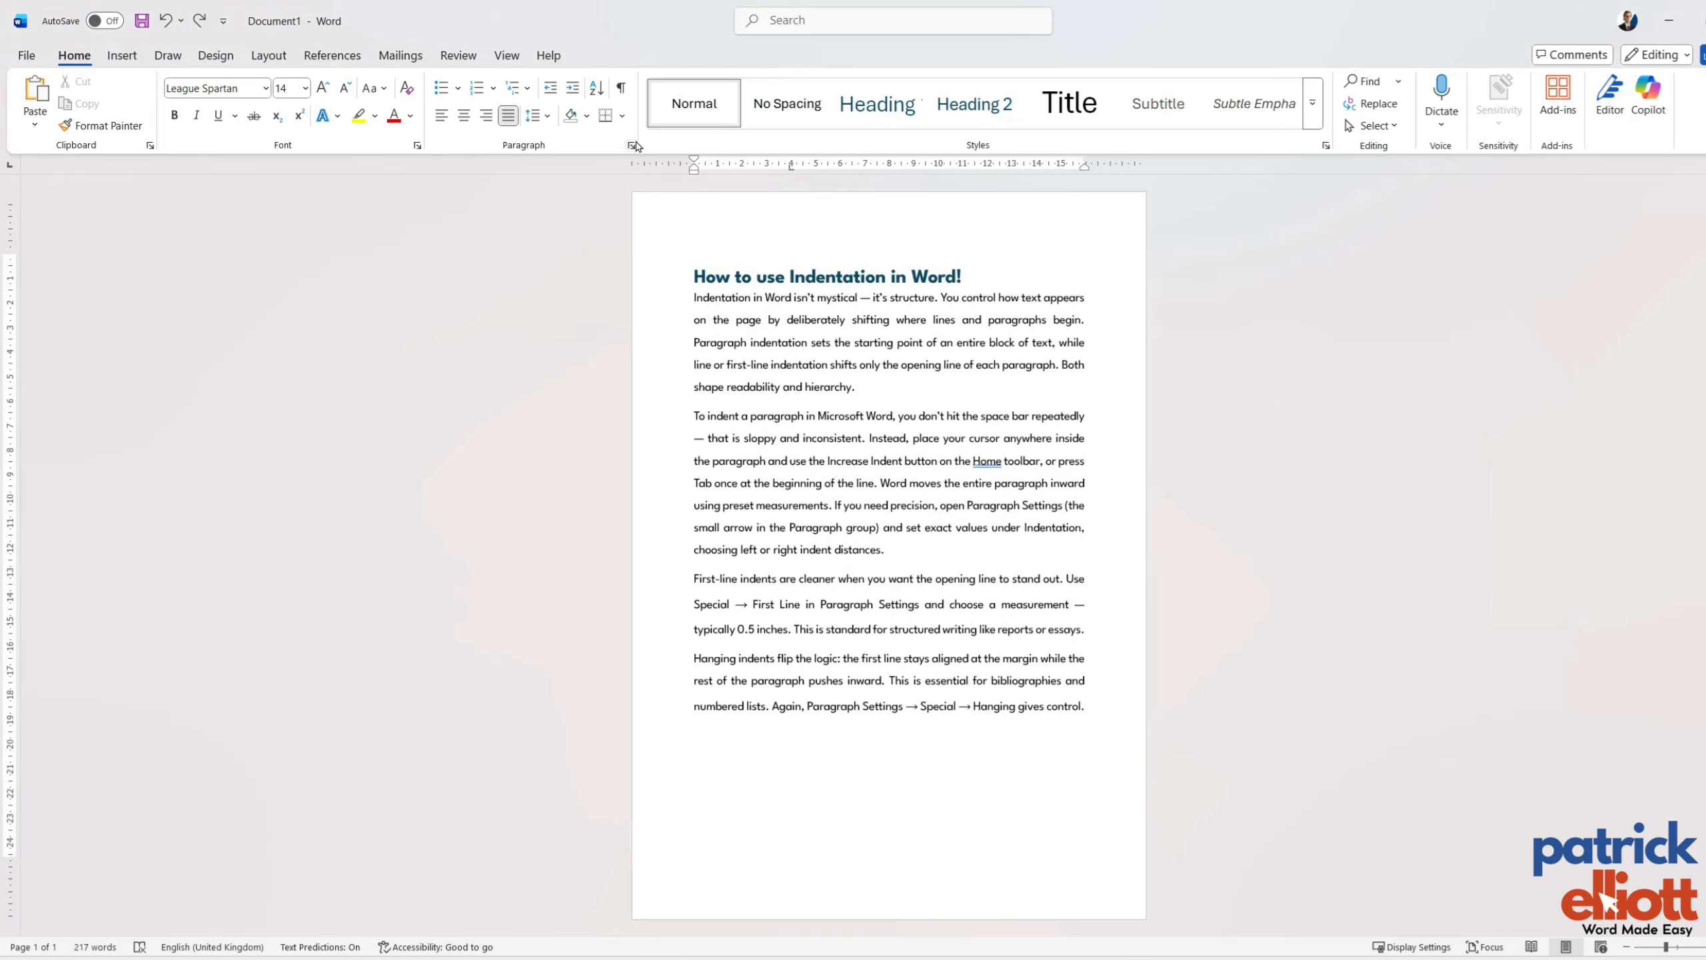
# Set the 4 cm tab stop's leader to underline option 4, and try a tab before the first body paragraph, undoing the tab.
pyautogui.click(632, 145)
pyautogui.click(729, 719)
pyautogui.click(795, 532)
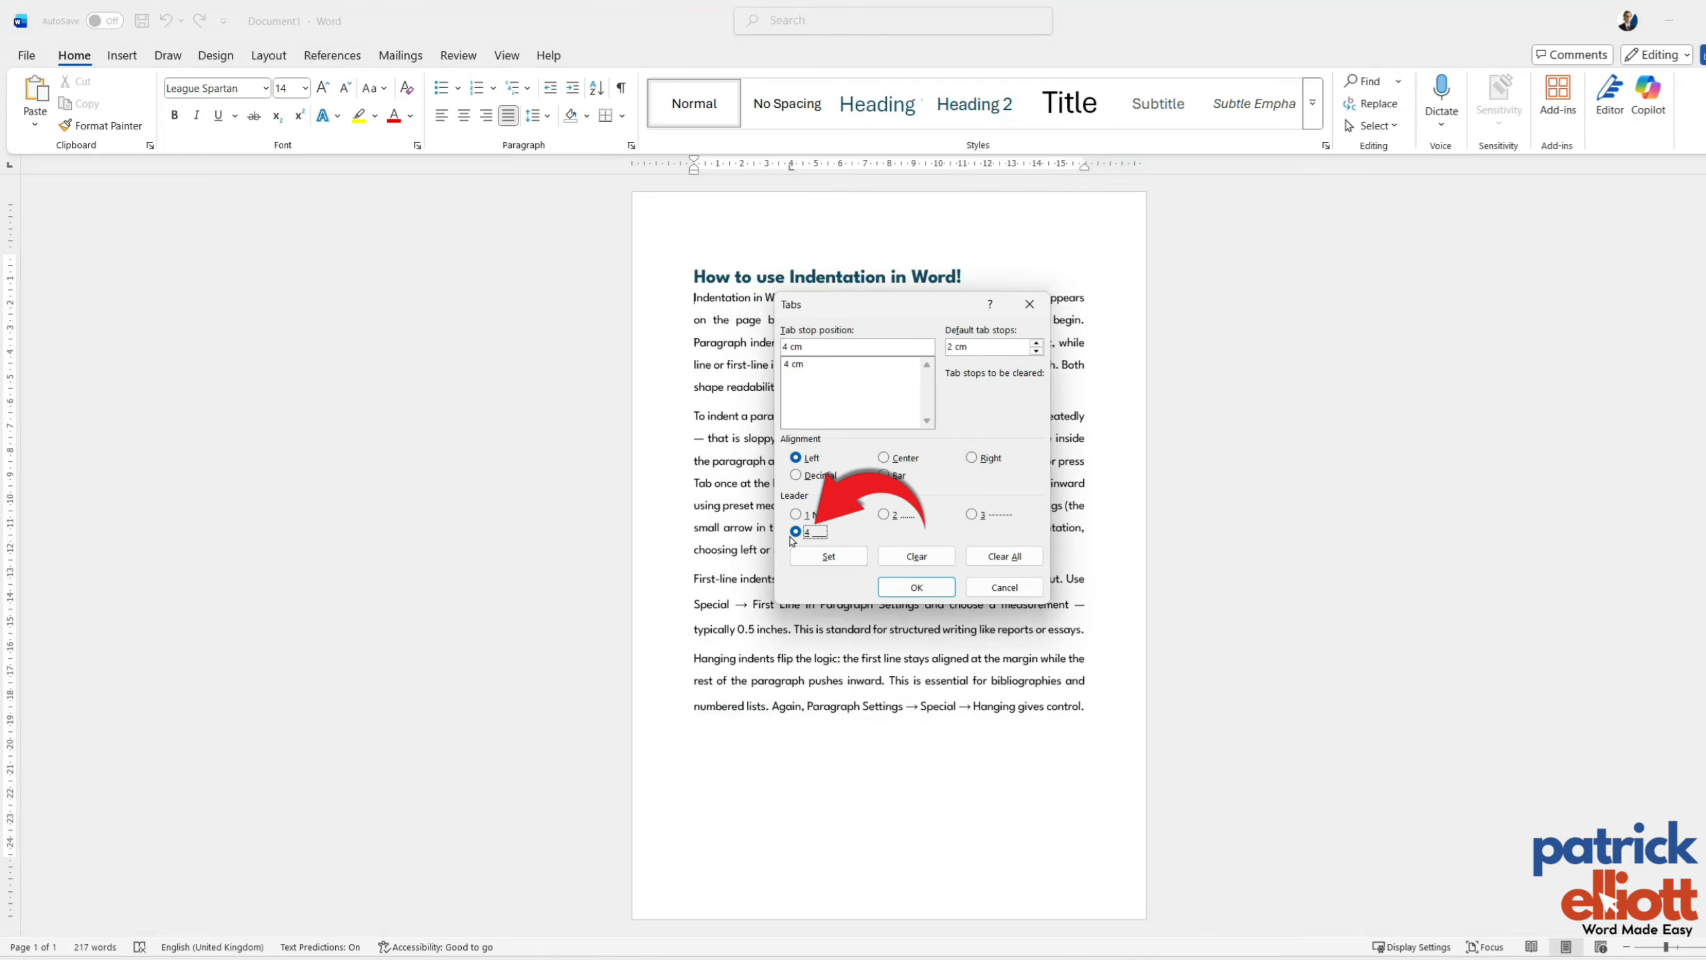
pyautogui.click(828, 556)
pyautogui.click(910, 587)
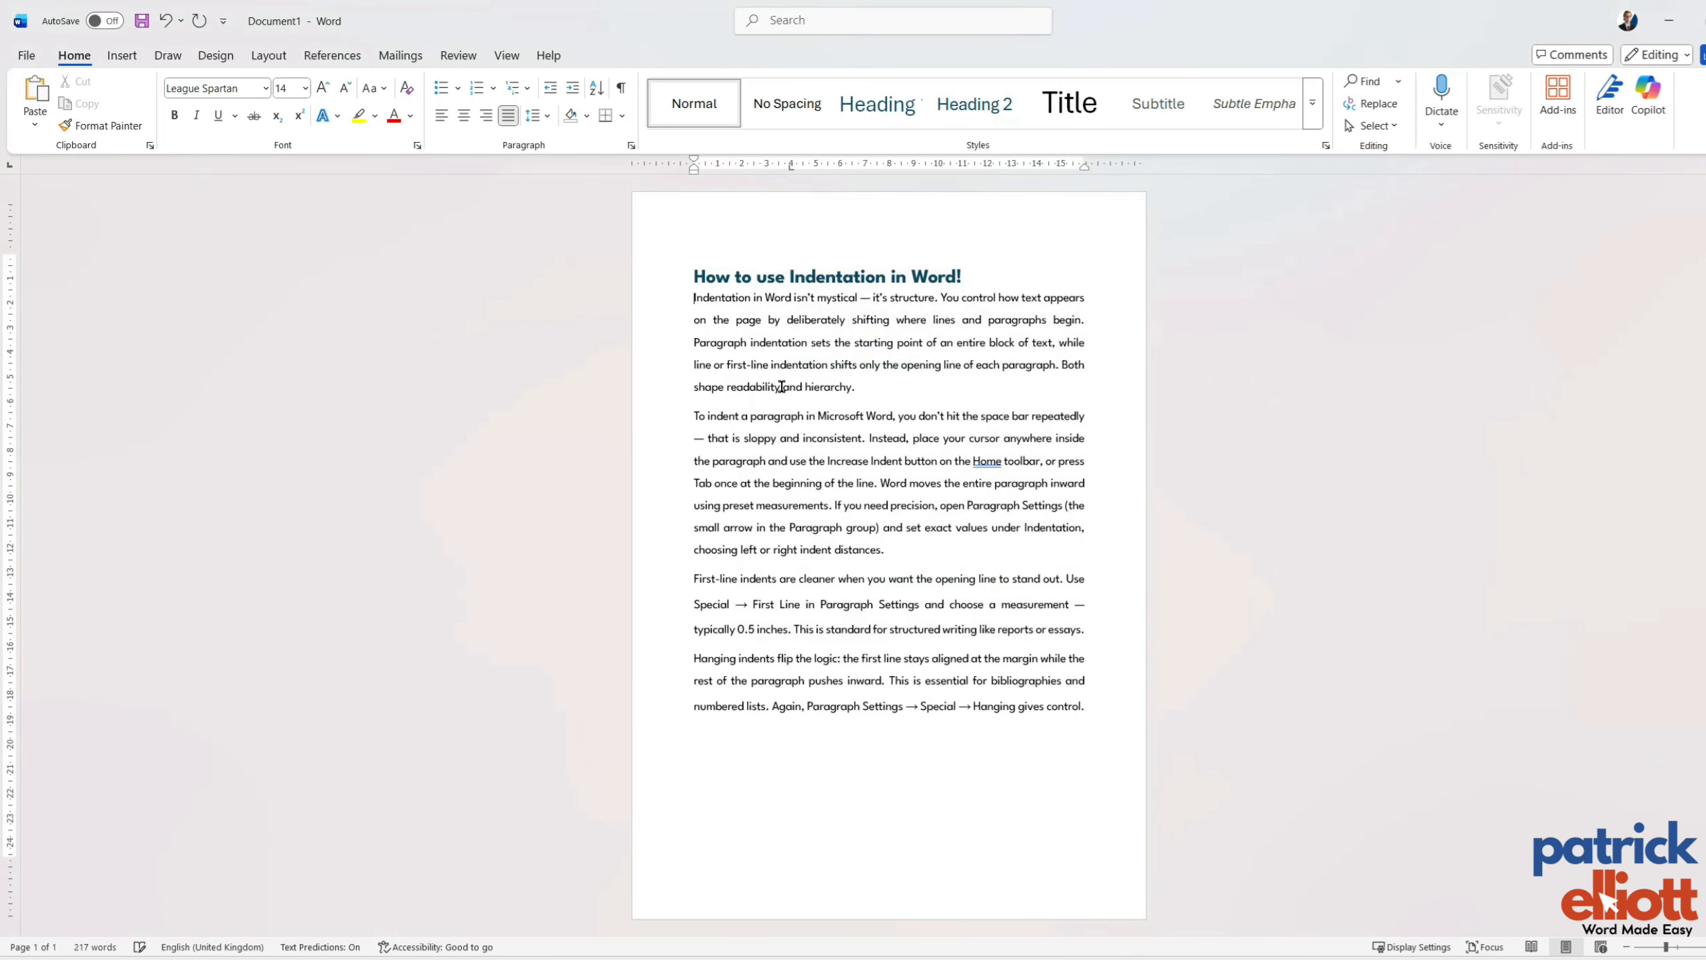
pyautogui.press('Tab')
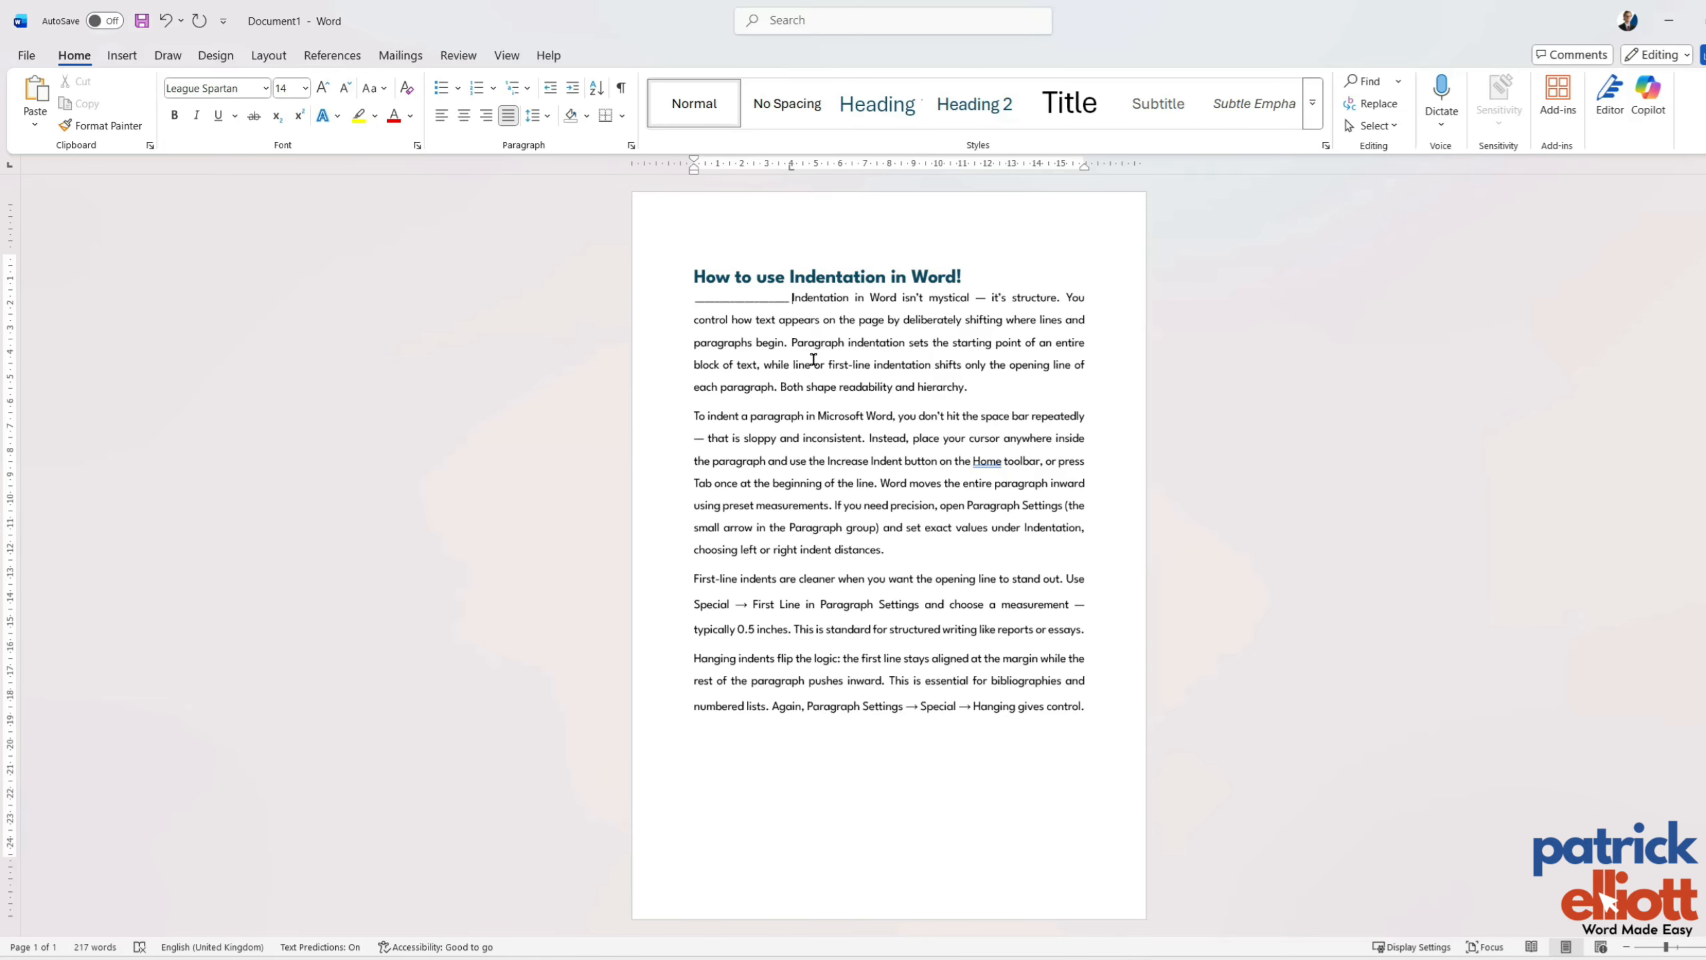
pyautogui.hotkey('ctrl', 'z')
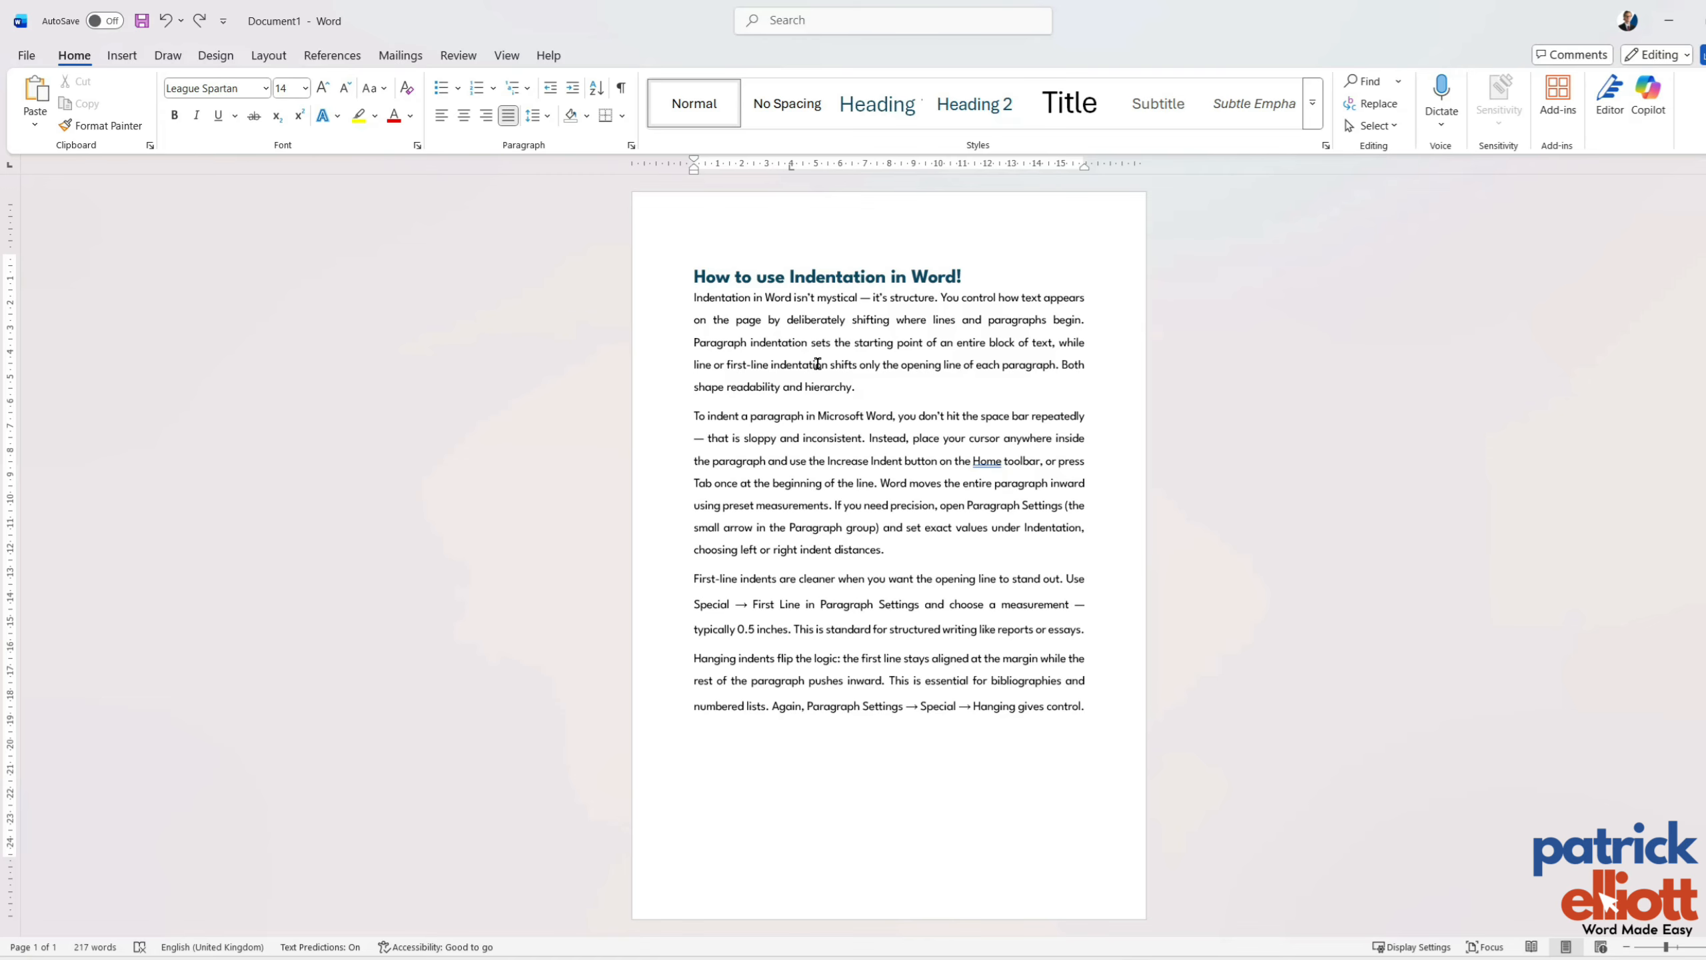